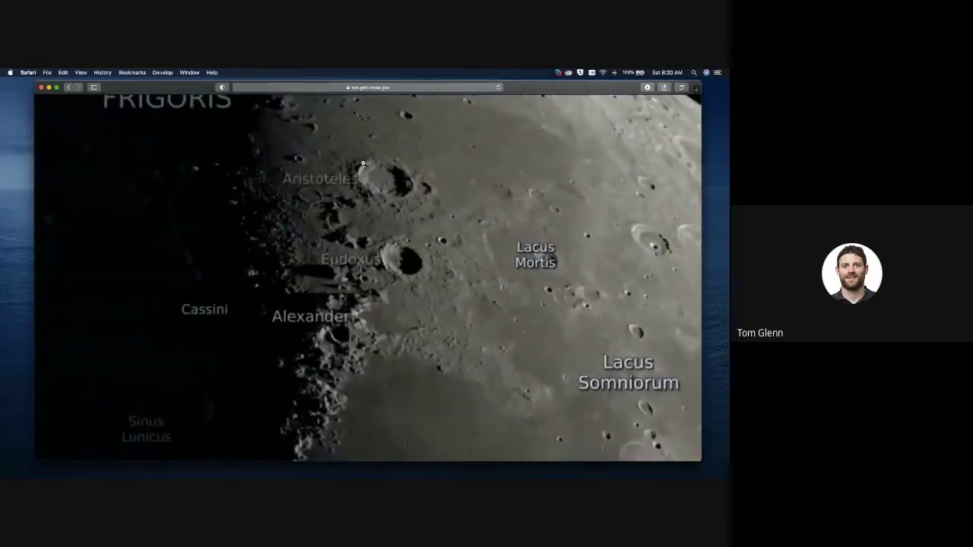
- Restore the full Moon Phases 2021 image, put its browser window away and bring up the LROC QuickMap site
scroll(362, 163, down, 10)
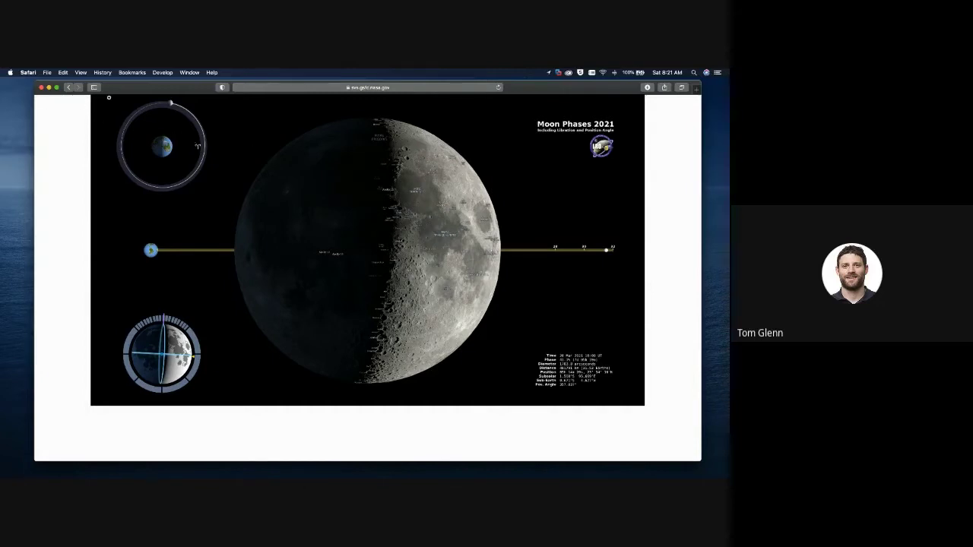
key(super+m)
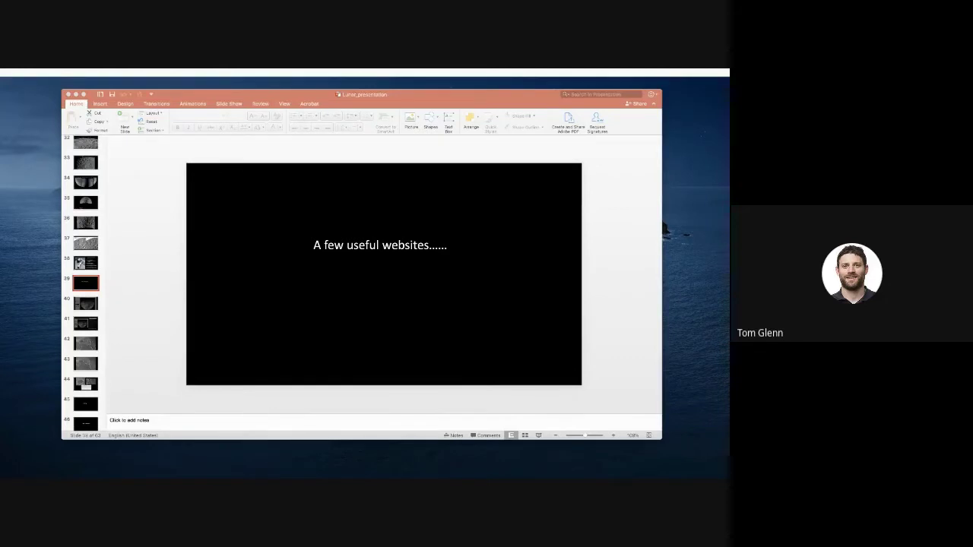
click(365, 475)
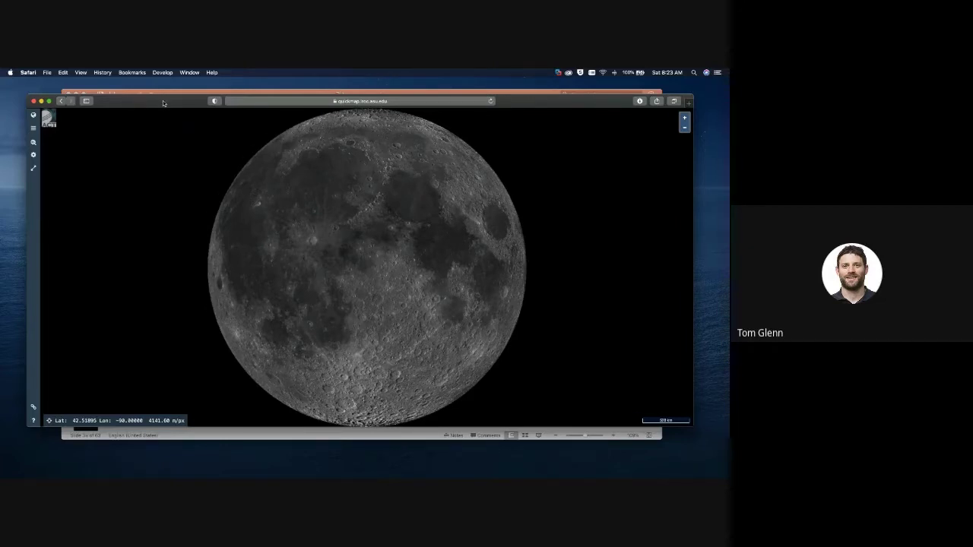
- Reposition the QuickMap window slightly and reveal the page's full web address
drag(163, 100, 156, 96)
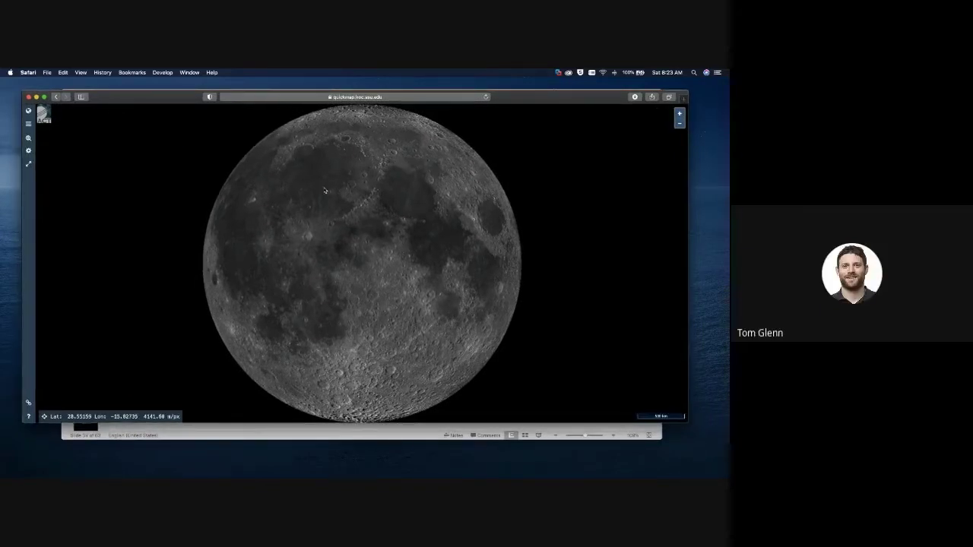
click(306, 97)
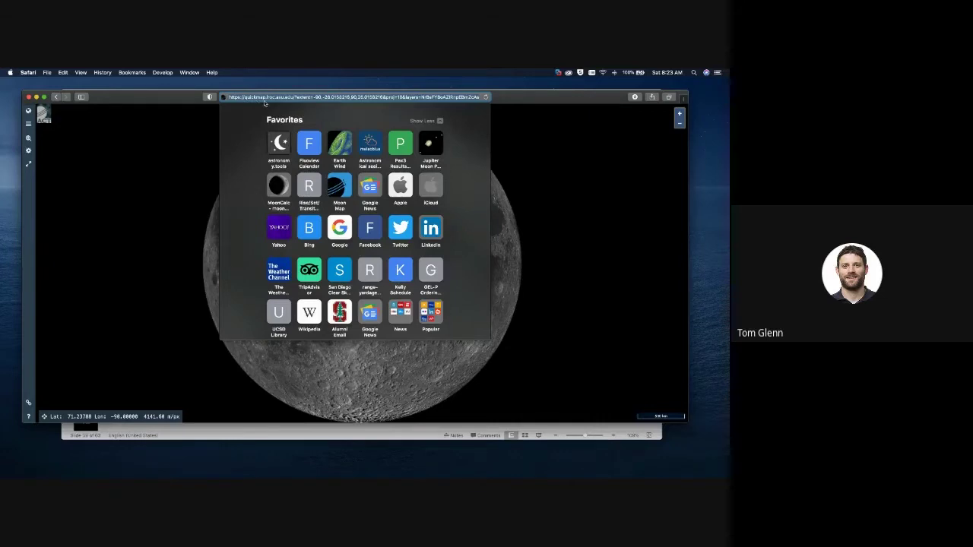
click(181, 132)
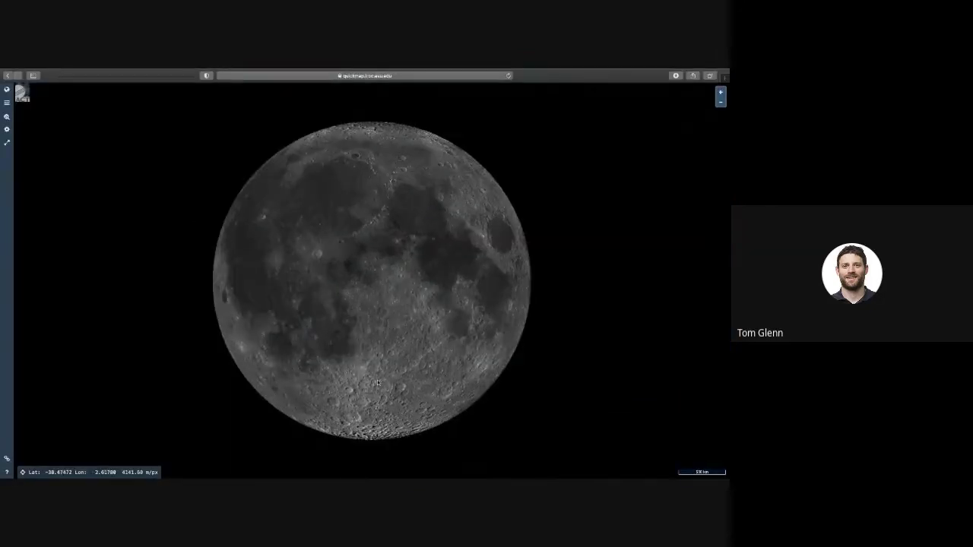
- Zoom in on the large crater with a central peak in the Moon's southern highlands, near latitude -43, longitude -11
drag(378, 383, 374, 315)
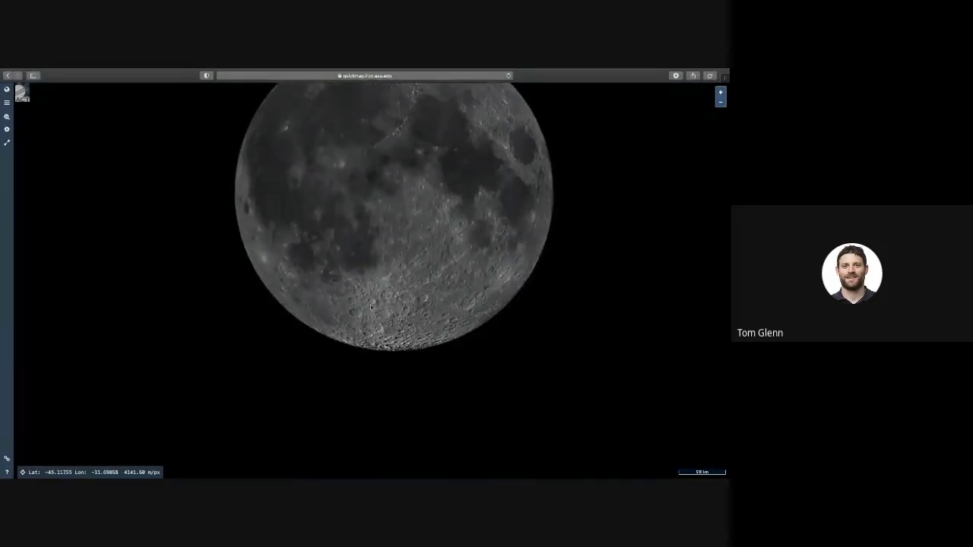
scroll(372, 311, up, 5)
scroll(371, 306, up, 5)
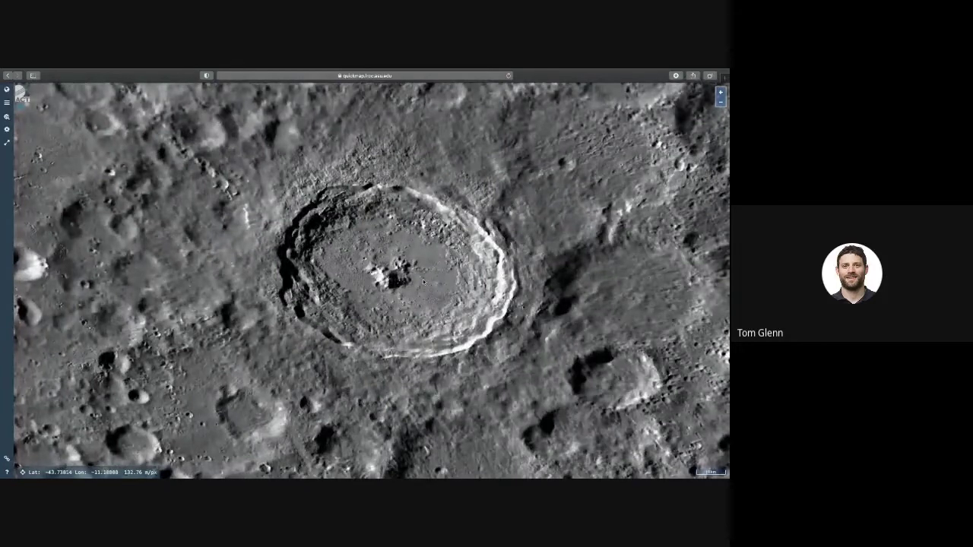
scroll(421, 280, up, 2)
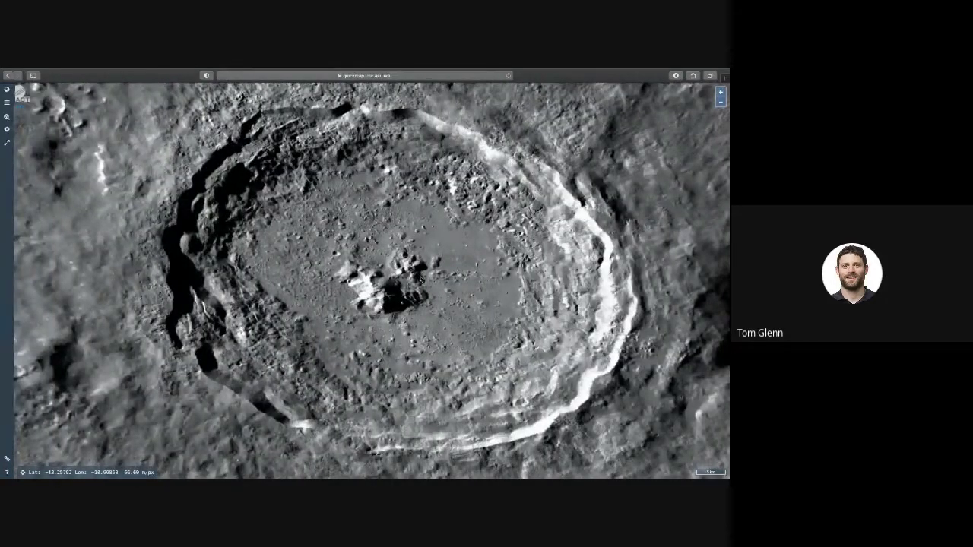
- Switch the map projection to Lunar Globe (3D) and collapse the projection list
click(7, 91)
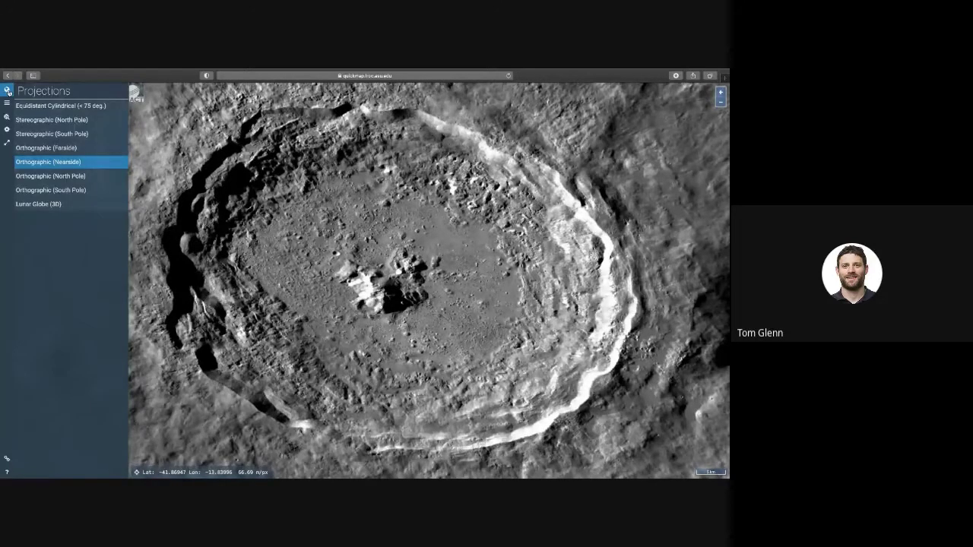
click(39, 206)
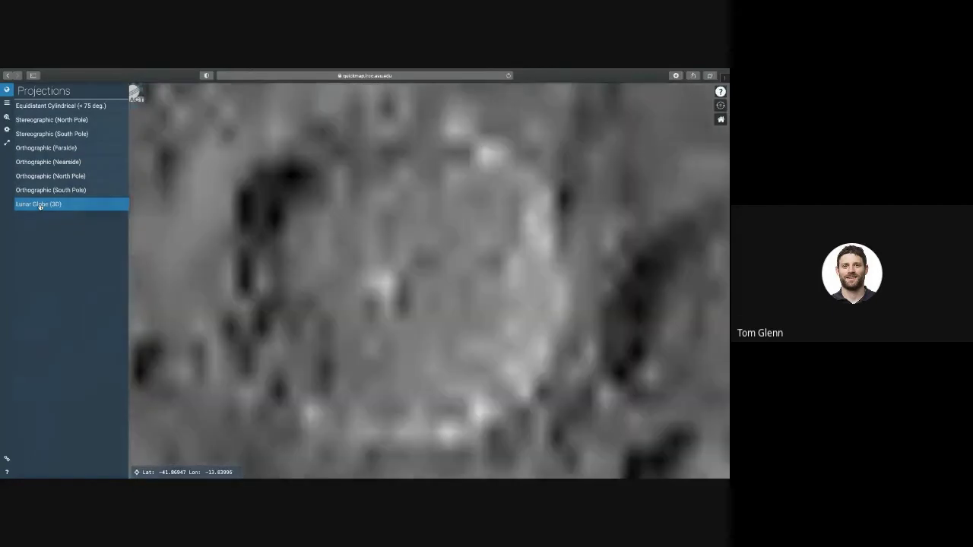
click(7, 89)
- Examine the crater's central peak and walls in 3D from a low, tilted viewpoint near the crater floor
scroll(413, 307, up, 3)
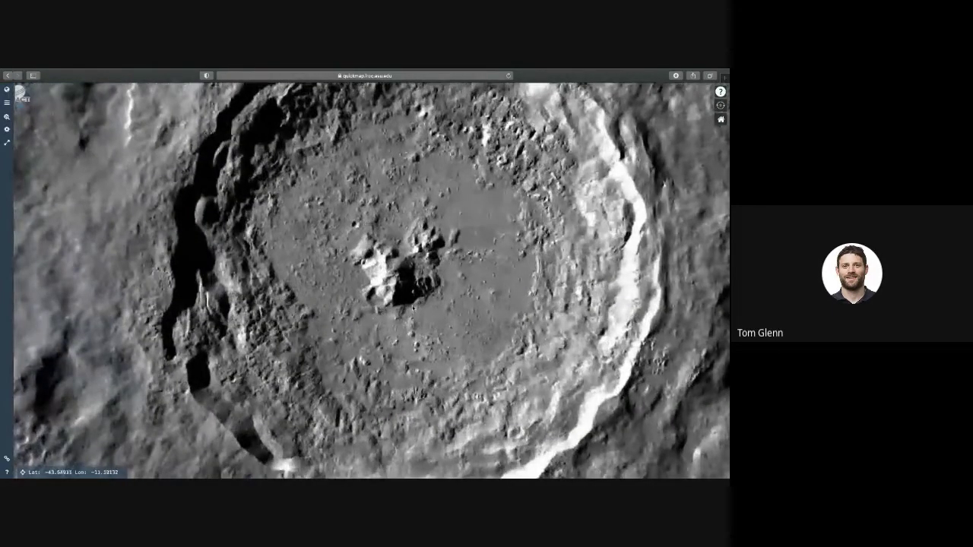
drag(413, 308, 456, 226)
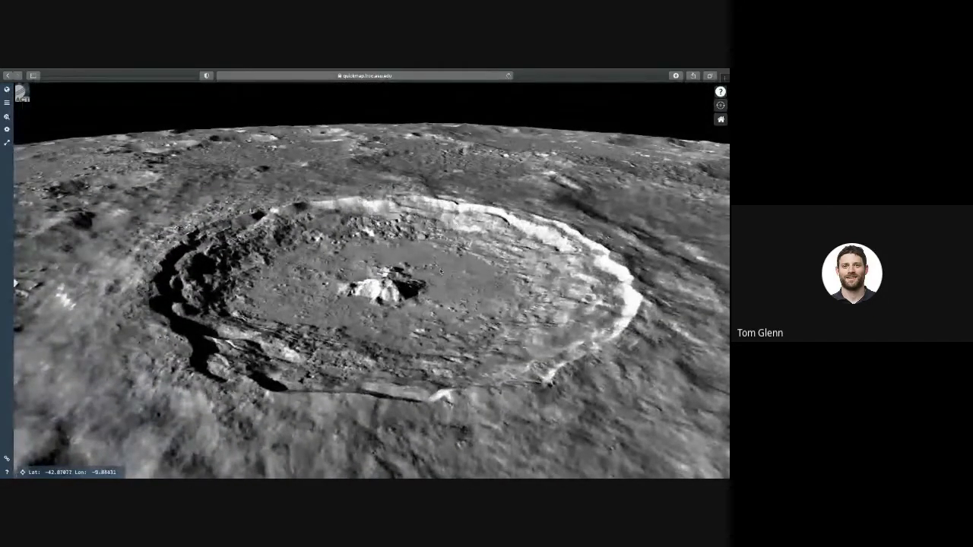
scroll(396, 302, up, 3)
scroll(397, 302, up, 5)
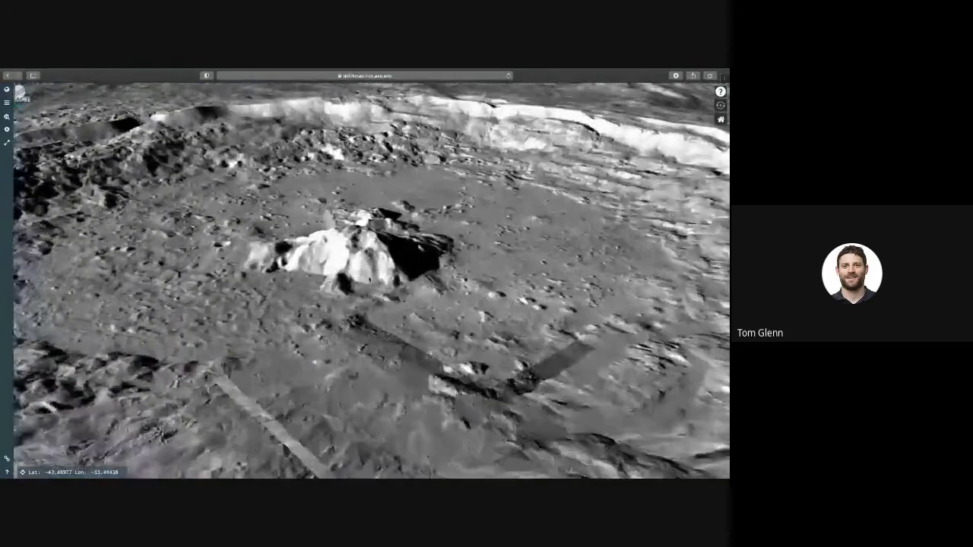
scroll(411, 305, up, 2)
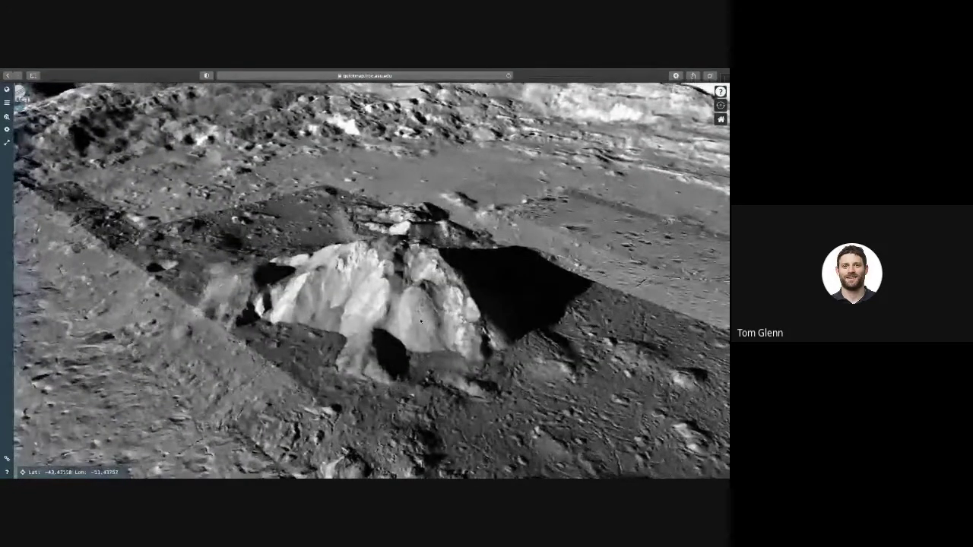
drag(396, 328, 385, 267)
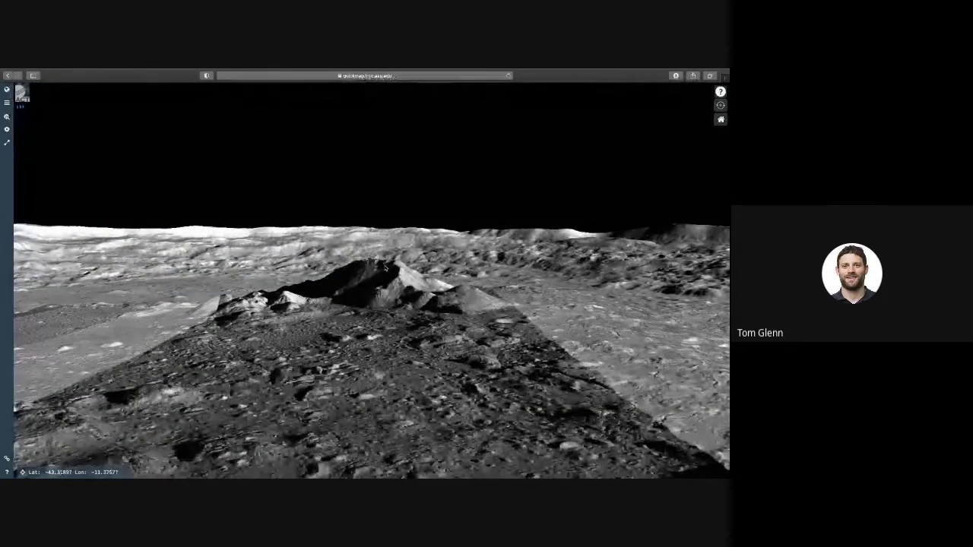
- Leave full screen, switch the projection to Orthographic (South Pole) and show the large crater with a central peak up close
key(ctrl+super+f)
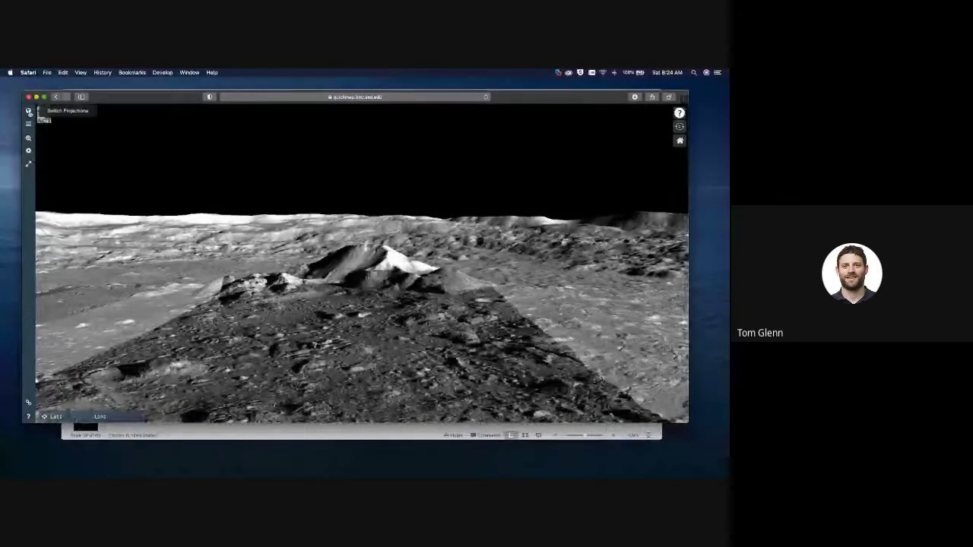
click(28, 111)
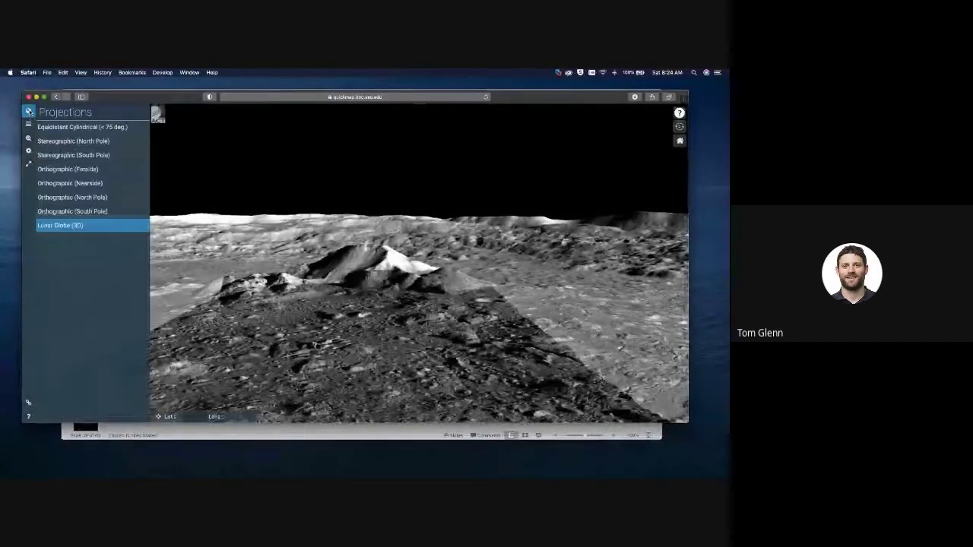
click(63, 212)
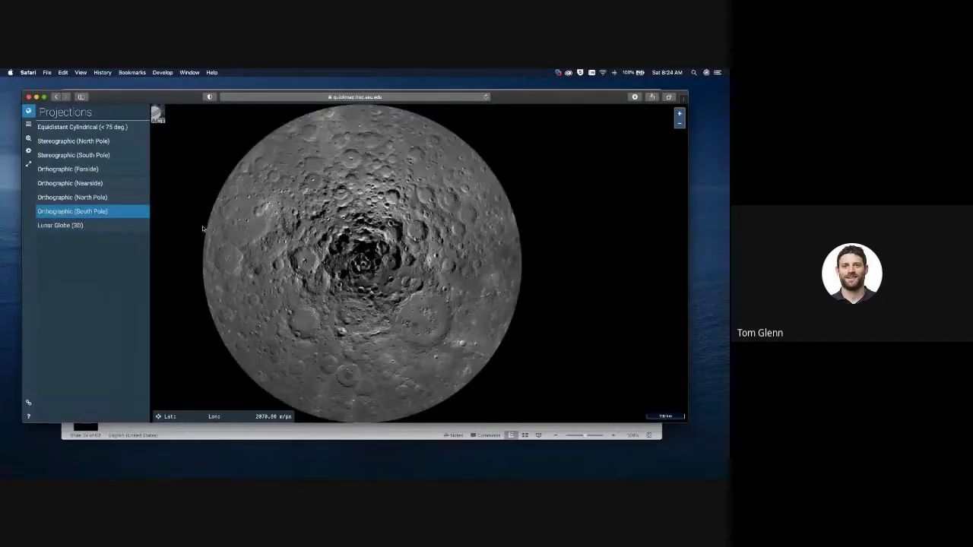
scroll(359, 157, up, 10)
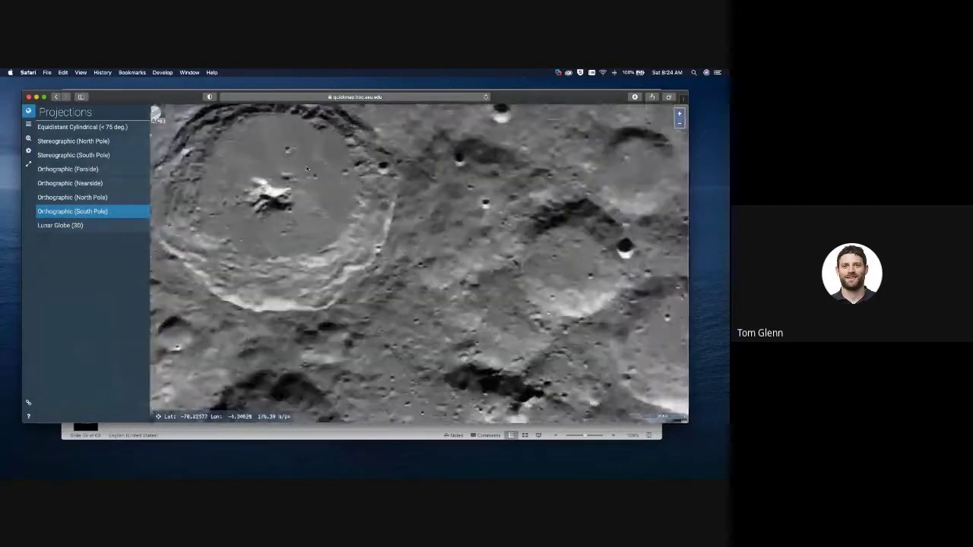
scroll(437, 212, up, 2)
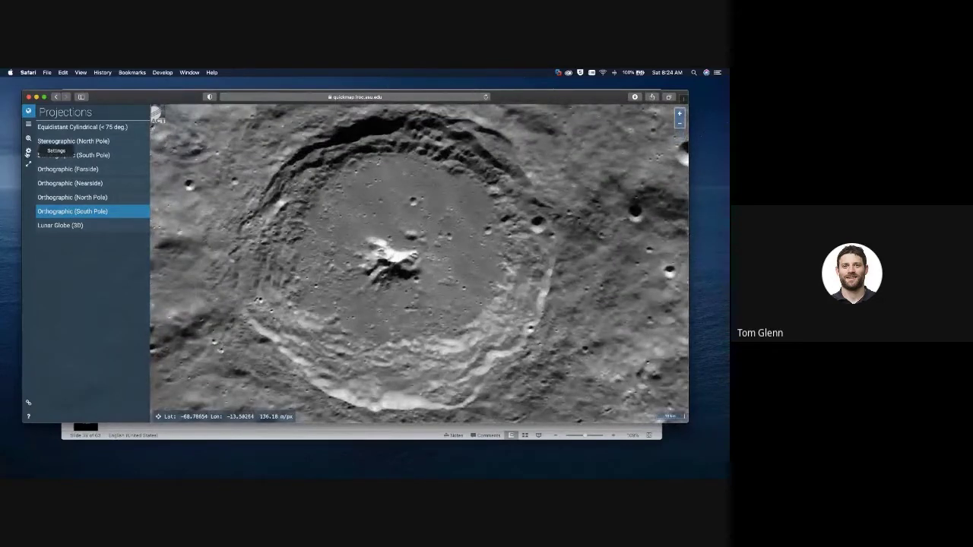
- Draw a straight path about 120 km long across the crater through its central peak and show the detailed elevation profile
click(29, 139)
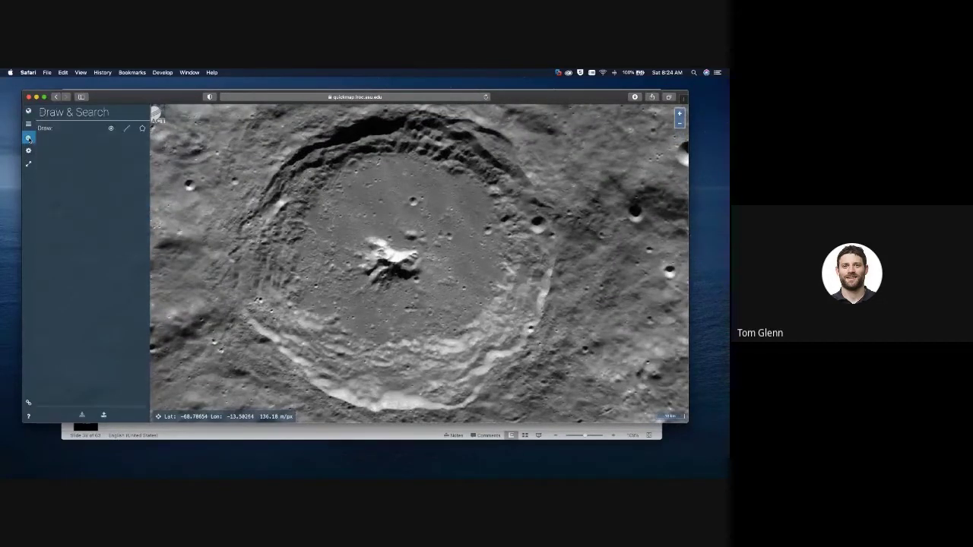
click(126, 128)
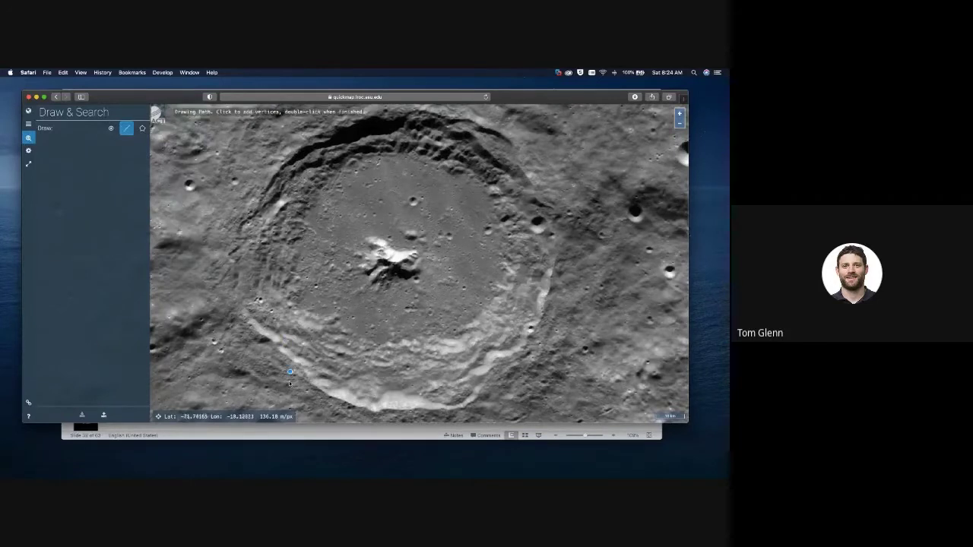
click(279, 359)
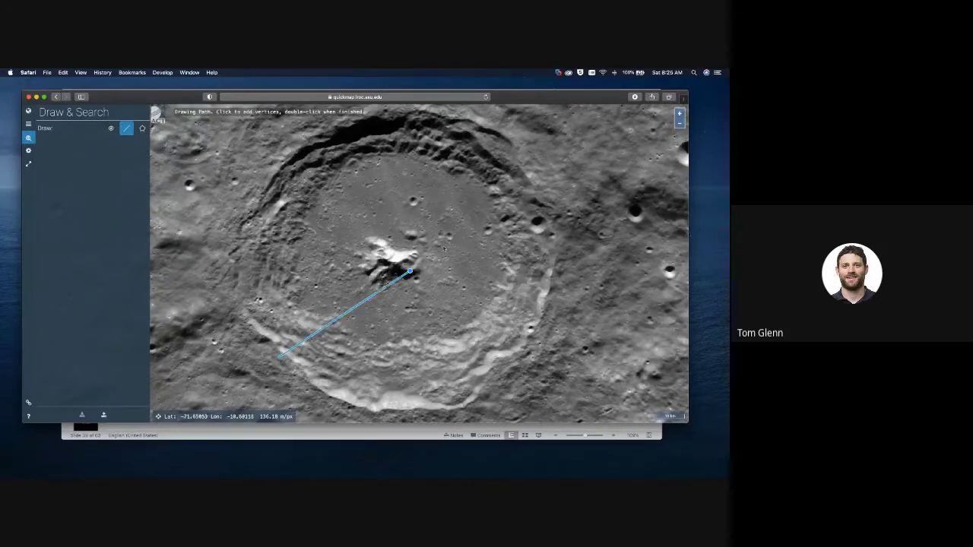
double_click(534, 155)
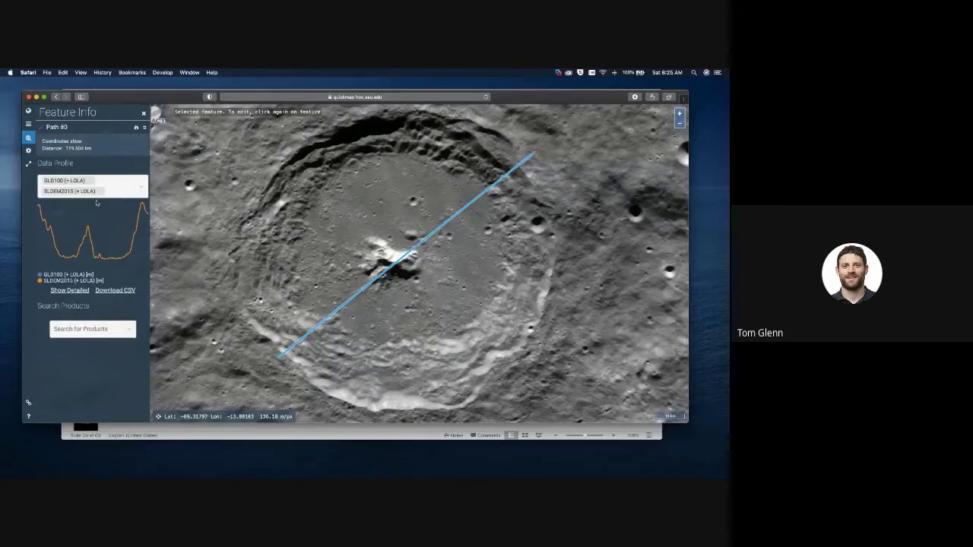
mouse_move(42, 214)
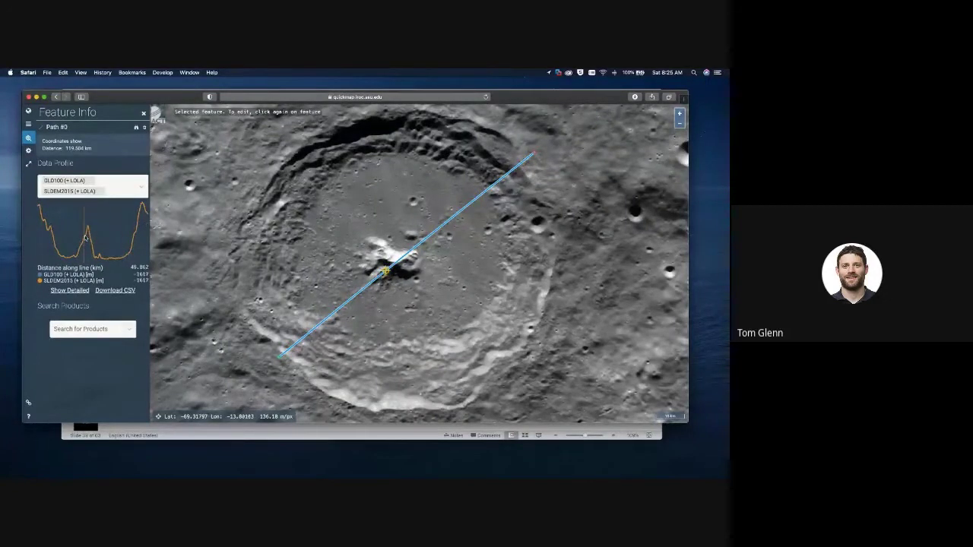
click(69, 290)
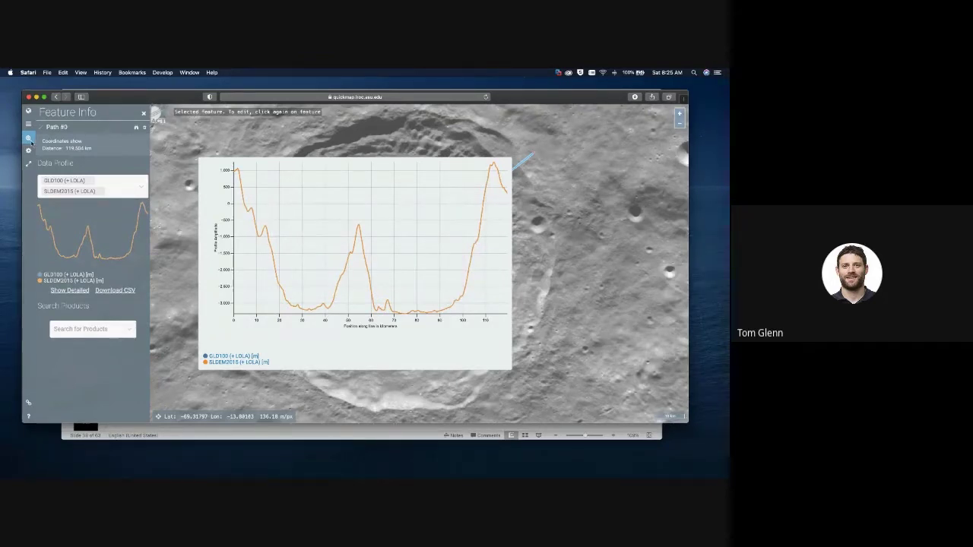
- Dismiss the detailed profile, examine the crater floor around the central peak up close, and close the QuickMap window
scroll(427, 259, up, 3)
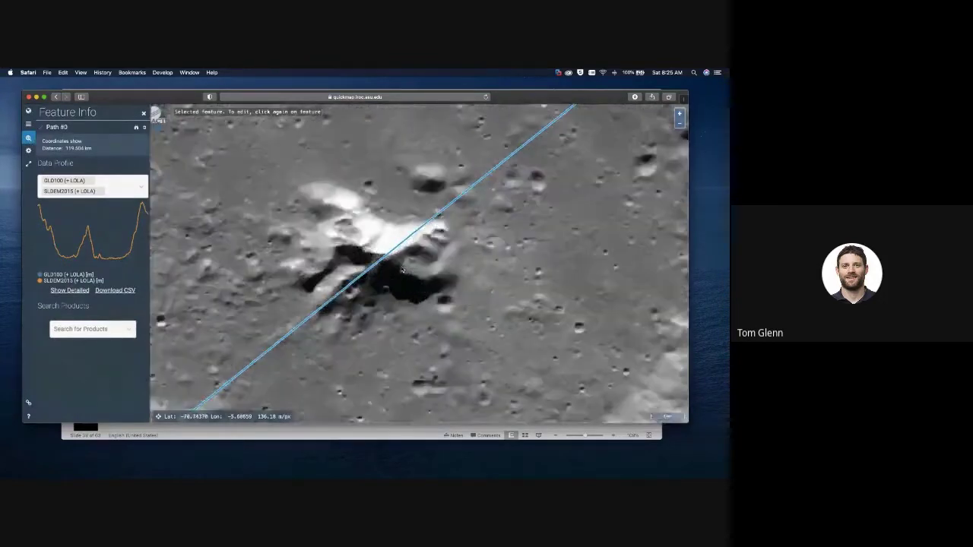
drag(427, 259, 384, 409)
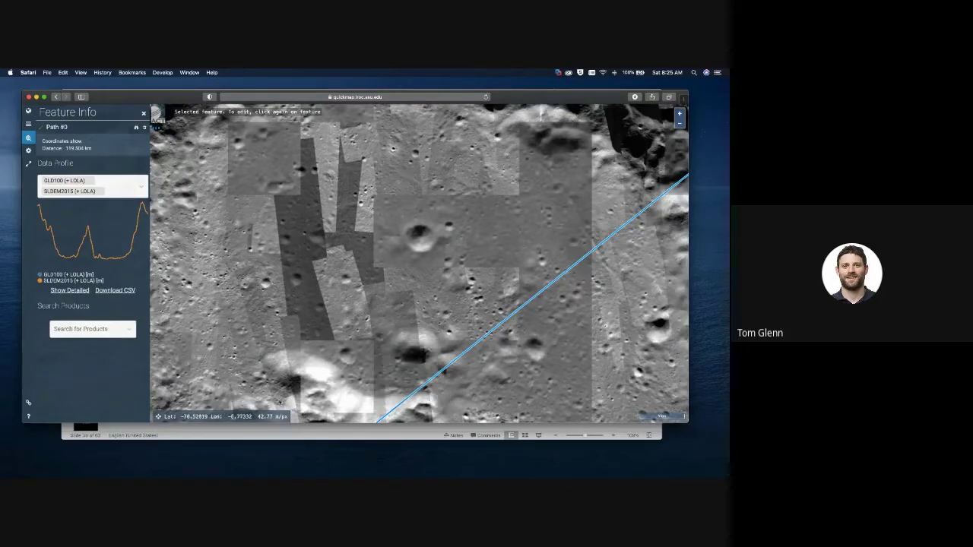
click(30, 97)
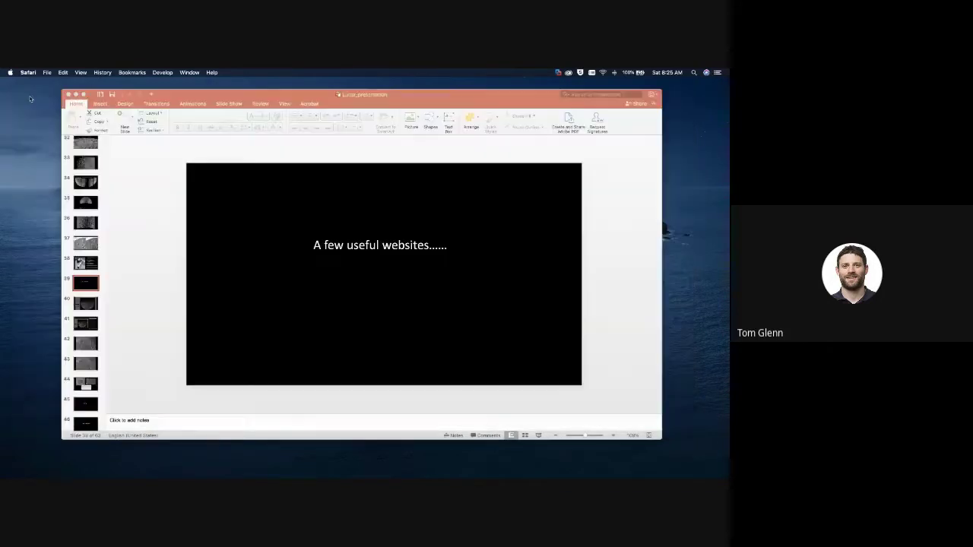
- Switch to PowerPoint and start the slide show from slide 40, the one with the capture software screenshot
click(89, 305)
click(89, 305)
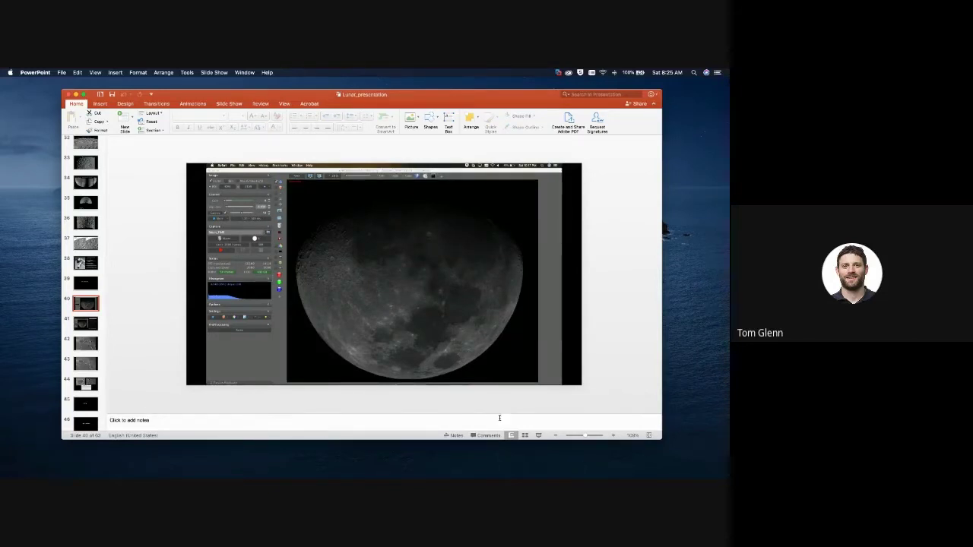
click(540, 435)
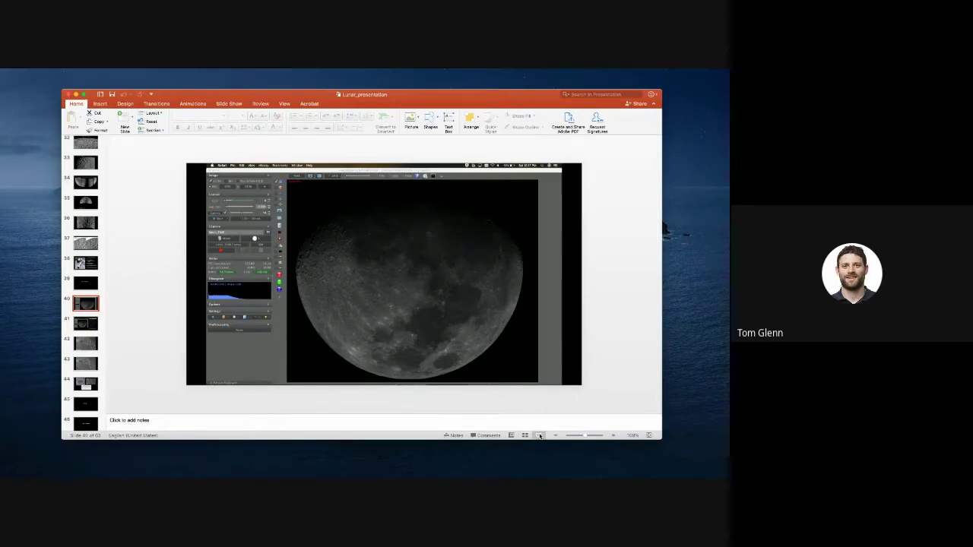
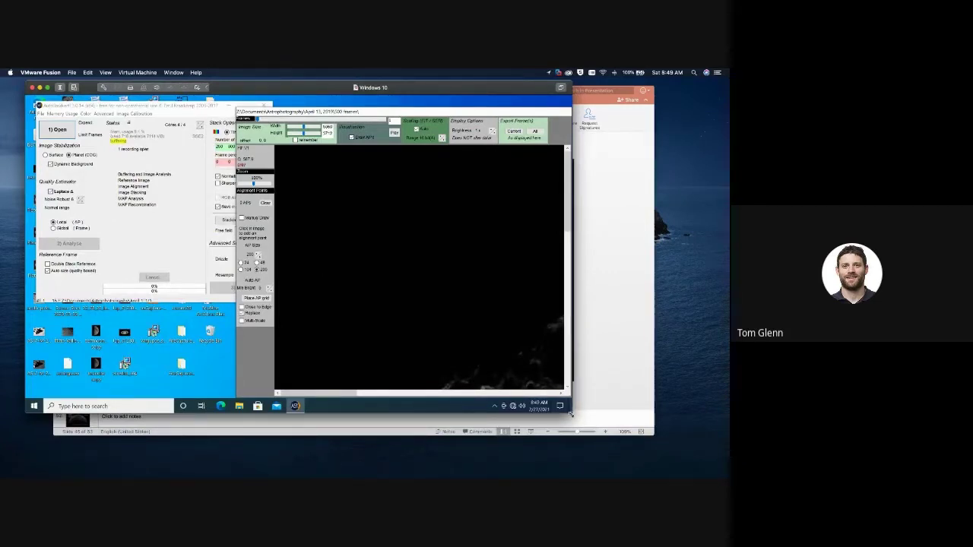
- Enlarge the Windows 10 virtual machine window and reposition it on the desktop
drag(571, 413, 667, 456)
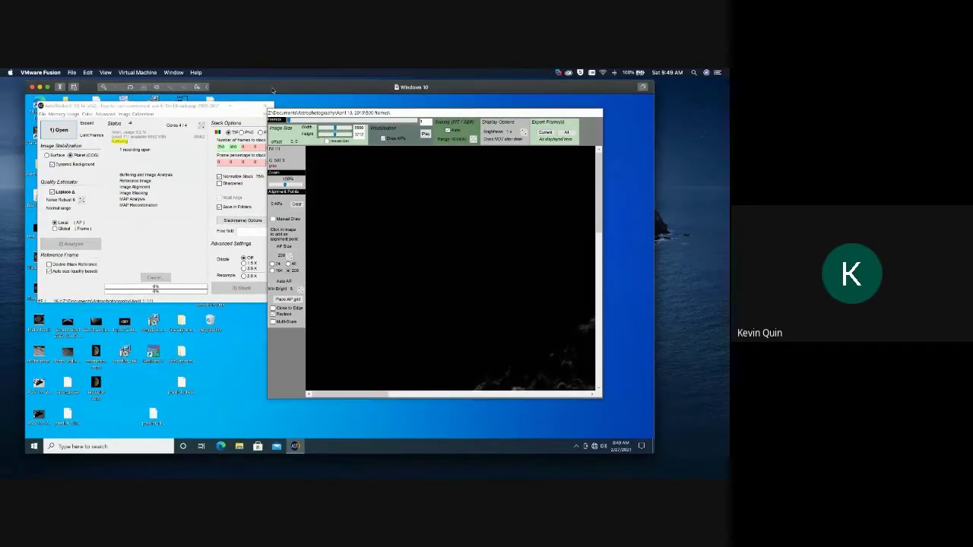
drag(298, 90, 303, 92)
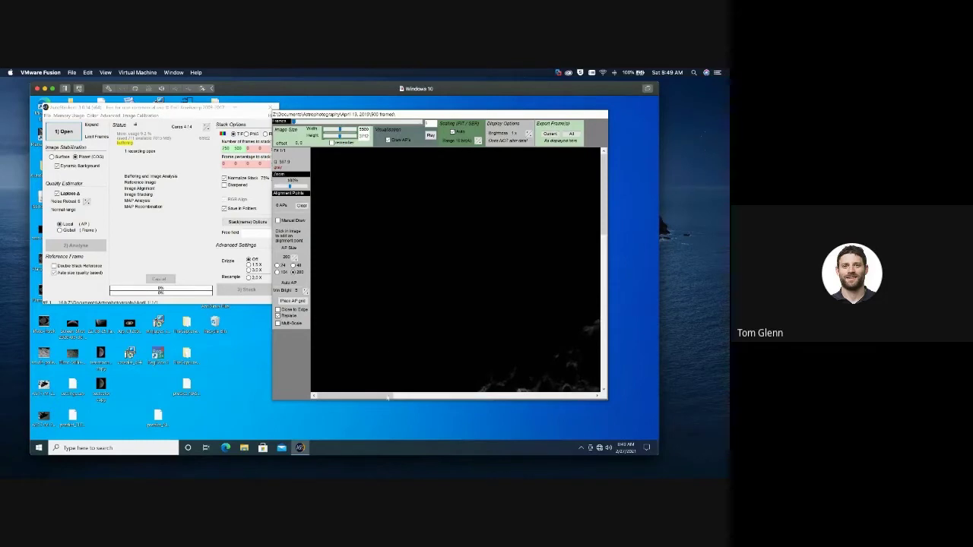
- Reduce the frame preview zoom to 30% and reposition its window to view the lunar limb and terminator
click(289, 187)
click(307, 189)
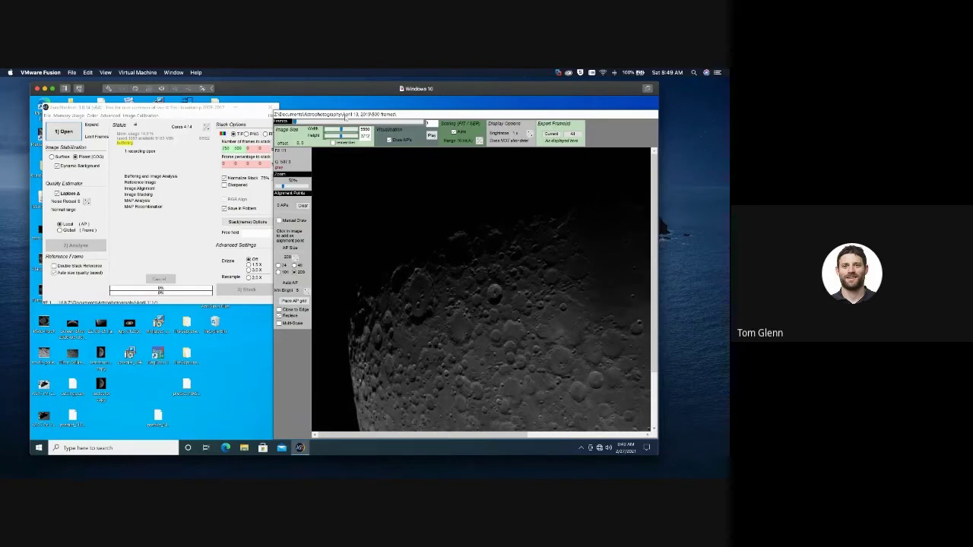
drag(345, 117, 335, 108)
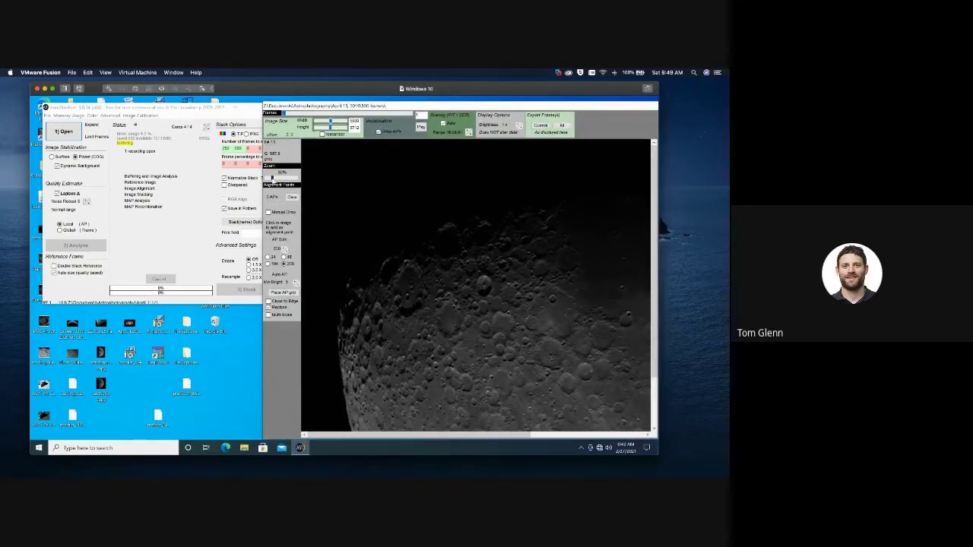
drag(272, 178, 265, 178)
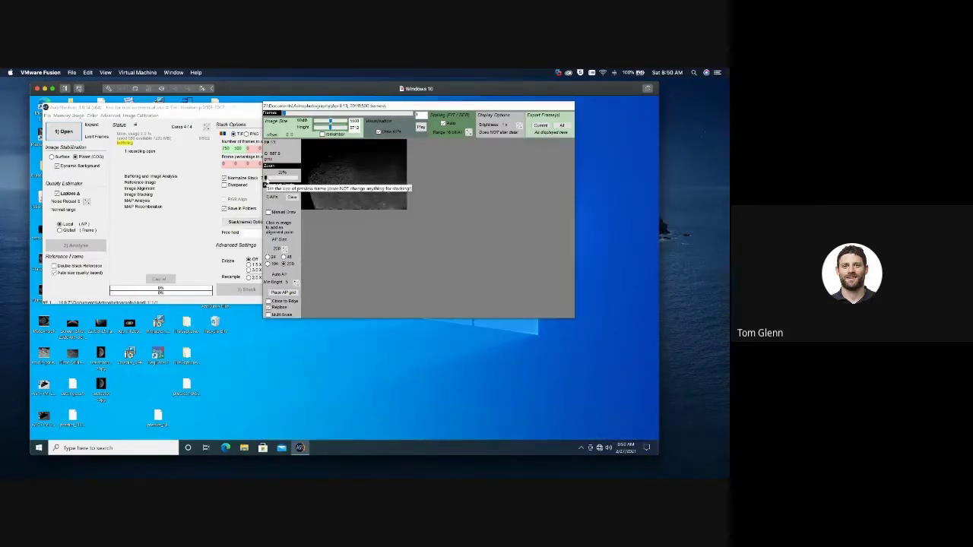
drag(265, 177, 269, 179)
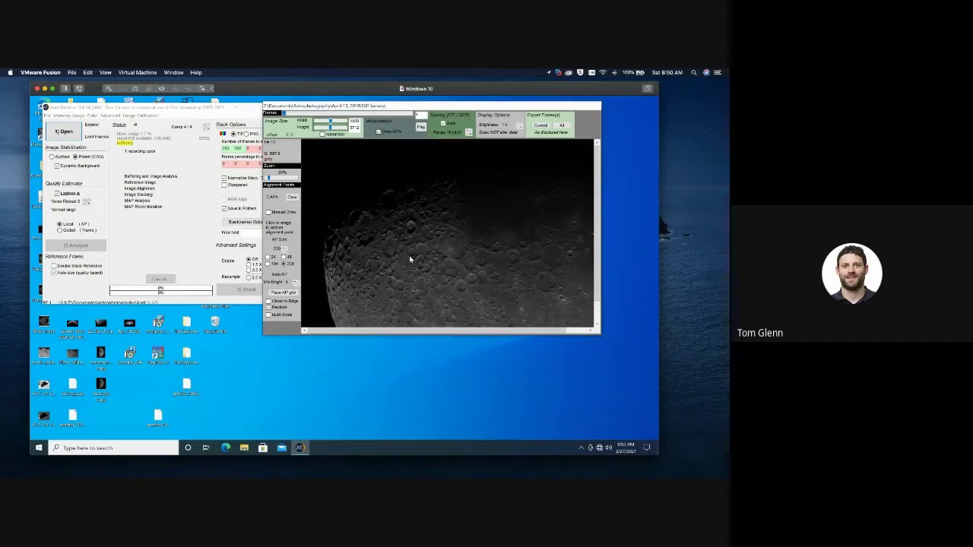
click(446, 329)
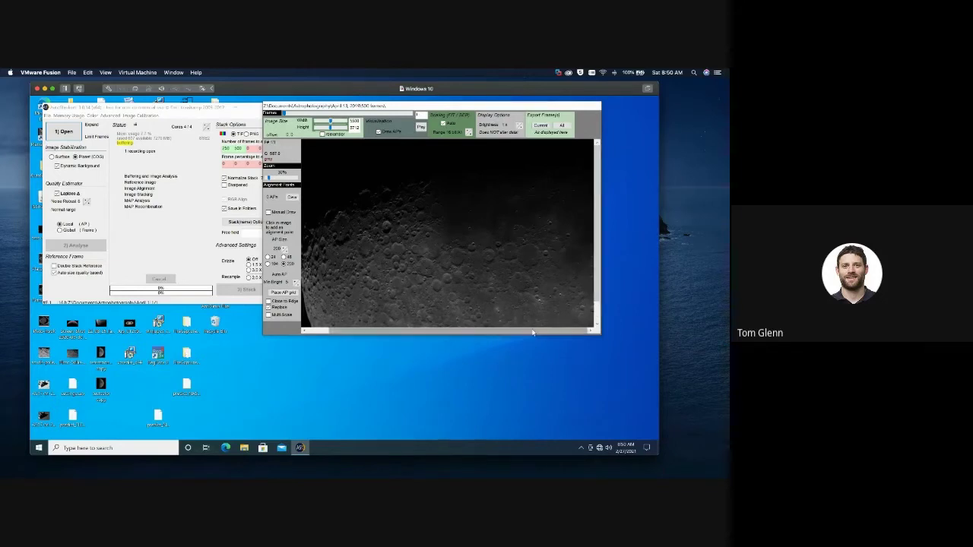
drag(522, 328, 501, 333)
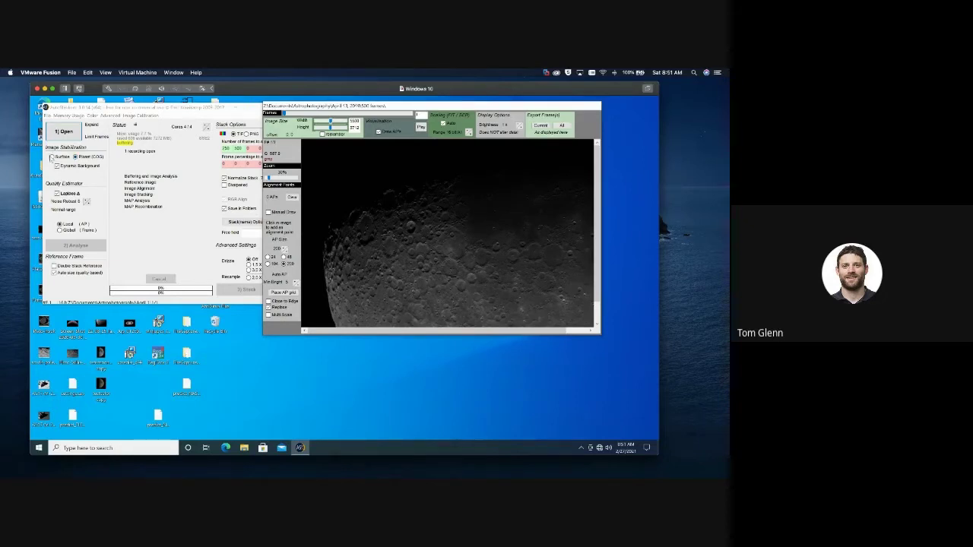
- Set image stabilization to Surface with Improved Tracking and place the stabilization anchor on the prominent crater near the terminator
click(52, 156)
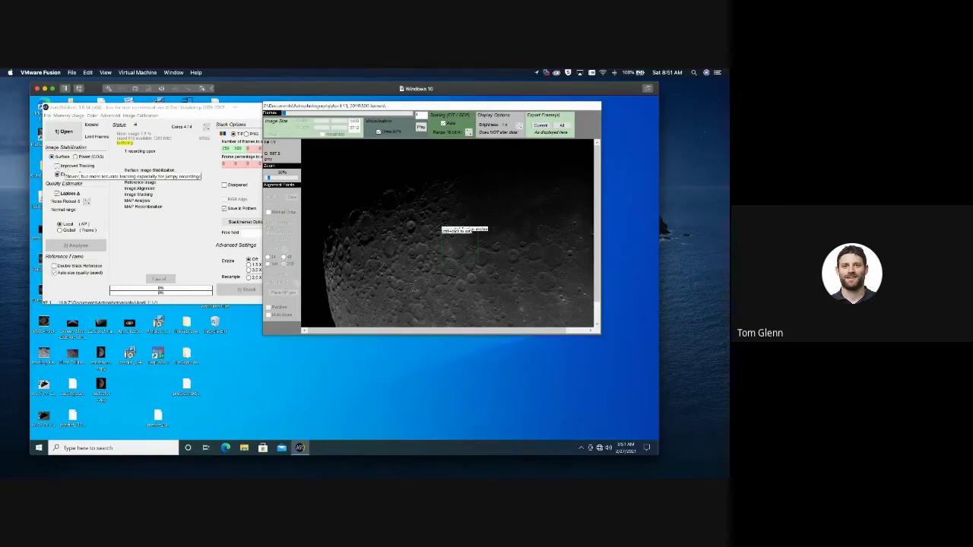
click(57, 166)
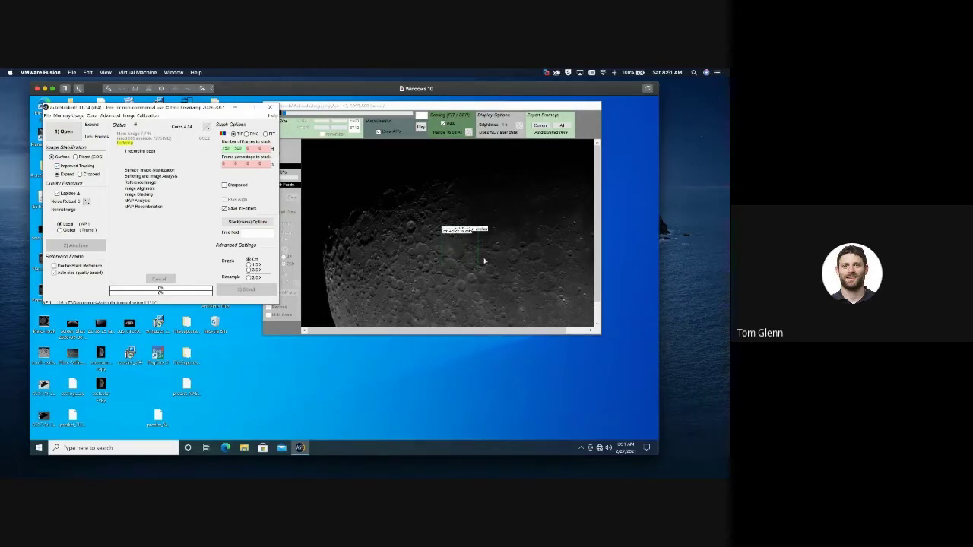
click(410, 230)
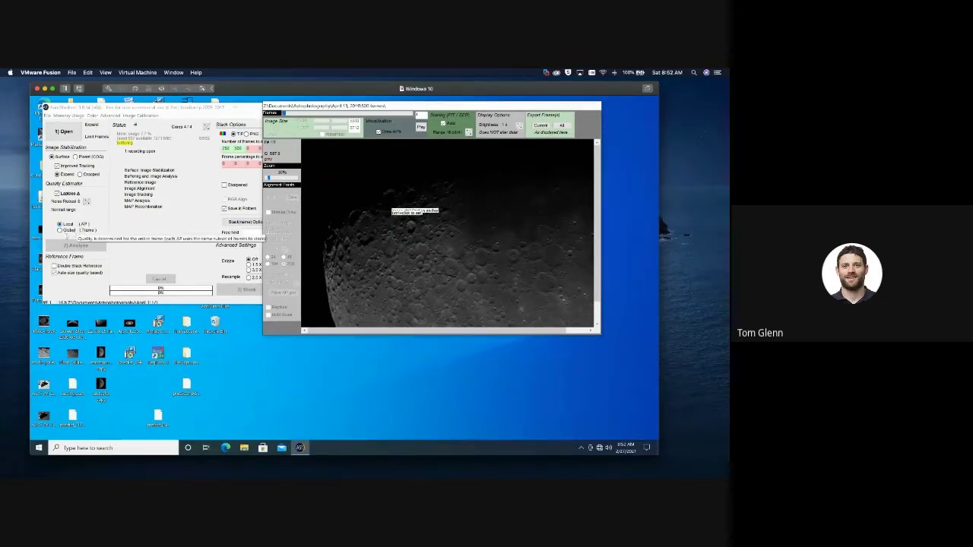
- Try the Global (Frame) quality estimator, return it to Local (AP), and set image stabilization back to Planet (COG)
click(59, 231)
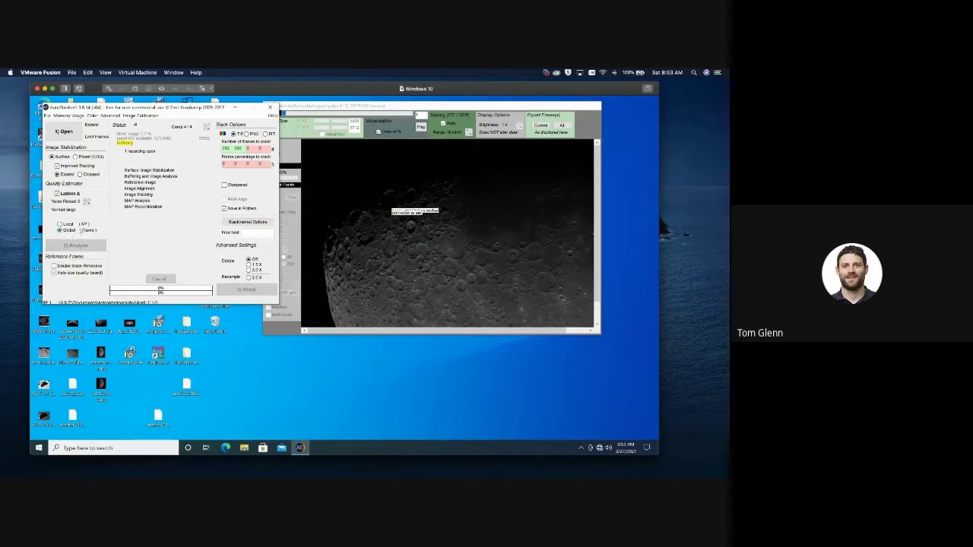
click(60, 224)
drag(307, 107, 348, 140)
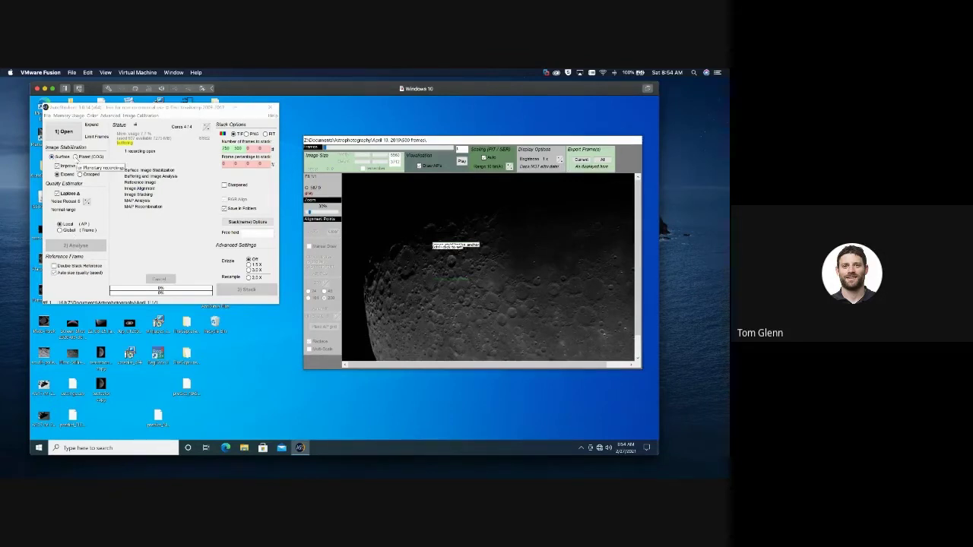
click(77, 157)
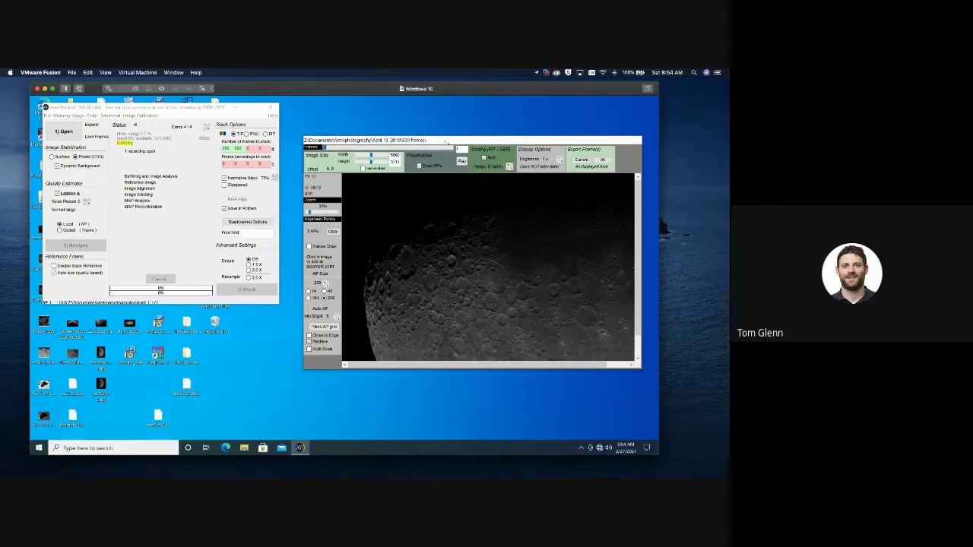
- Move the main AutoStakkert window aside and reposition the frame preview window beside it
click(201, 112)
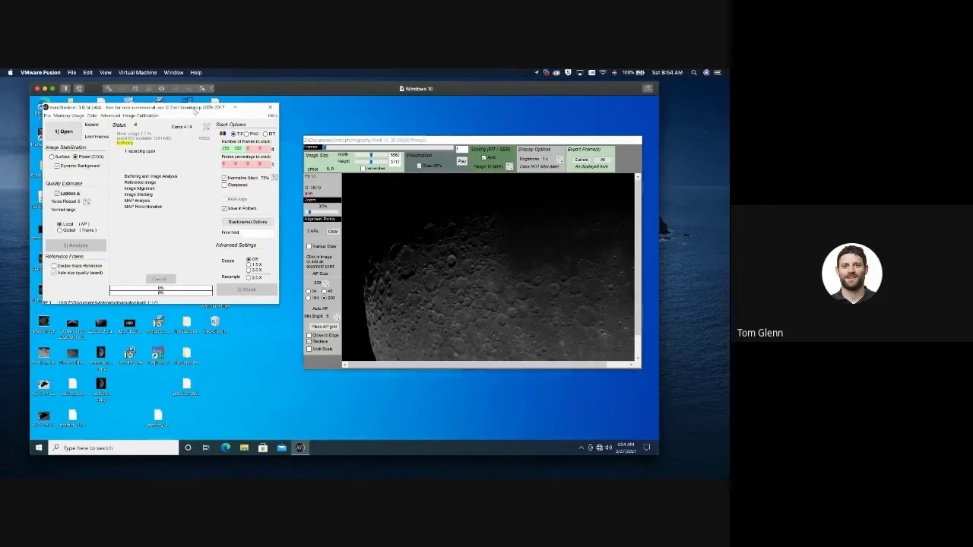
click(235, 107)
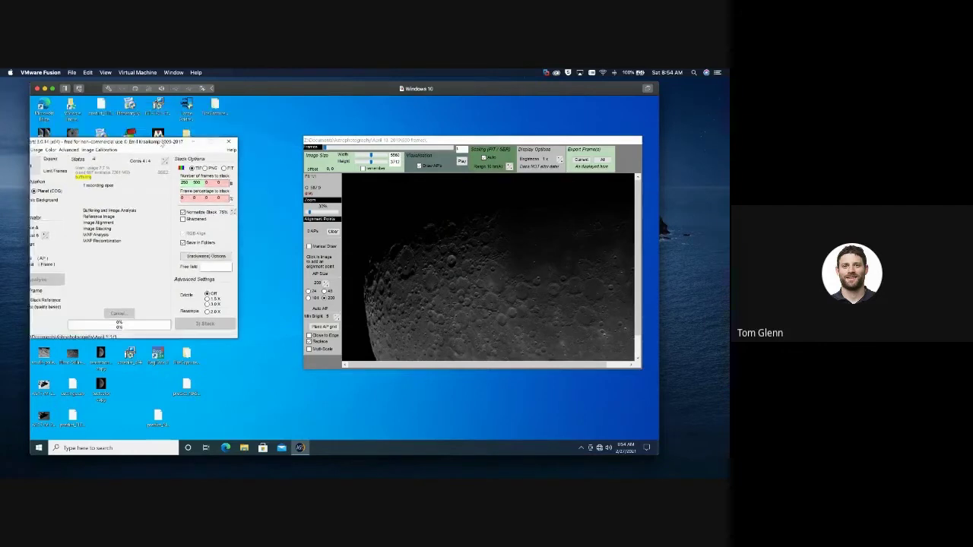
drag(391, 141, 325, 129)
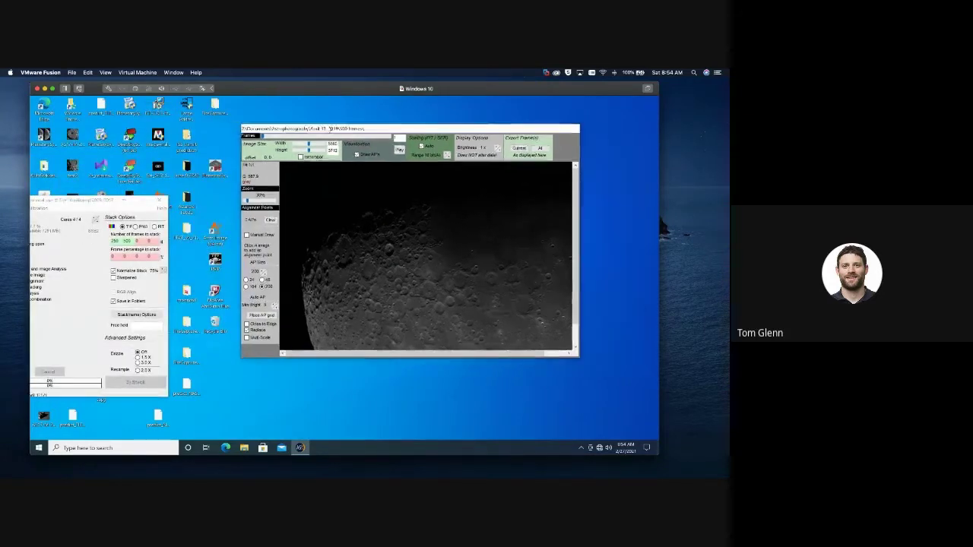
- Enlarge the frame preview to about 110% and examine the cratered terrain along the terminator
mouse_move(251, 199)
mouse_down()
mouse_move(242, 201)
mouse_move(254, 201)
mouse_up()
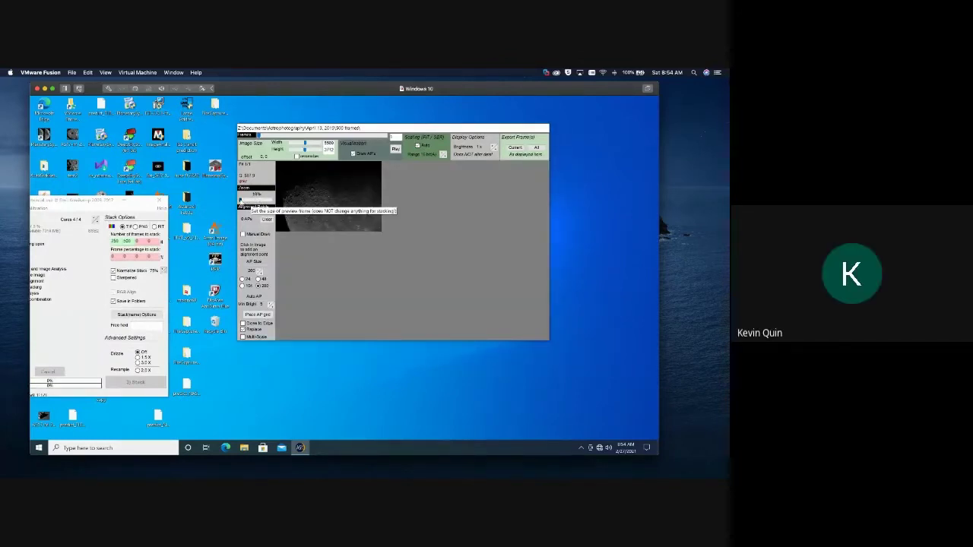
drag(246, 199, 256, 203)
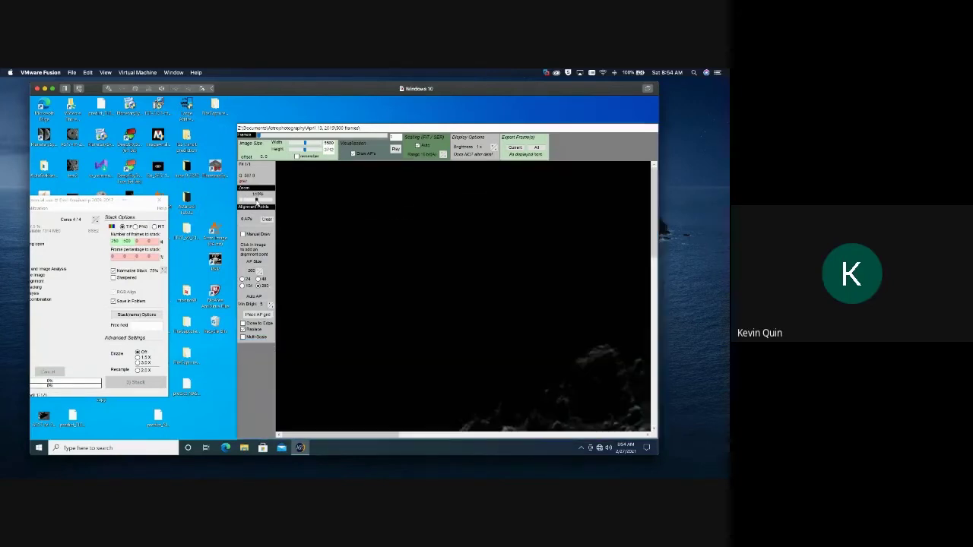
drag(654, 226, 655, 283)
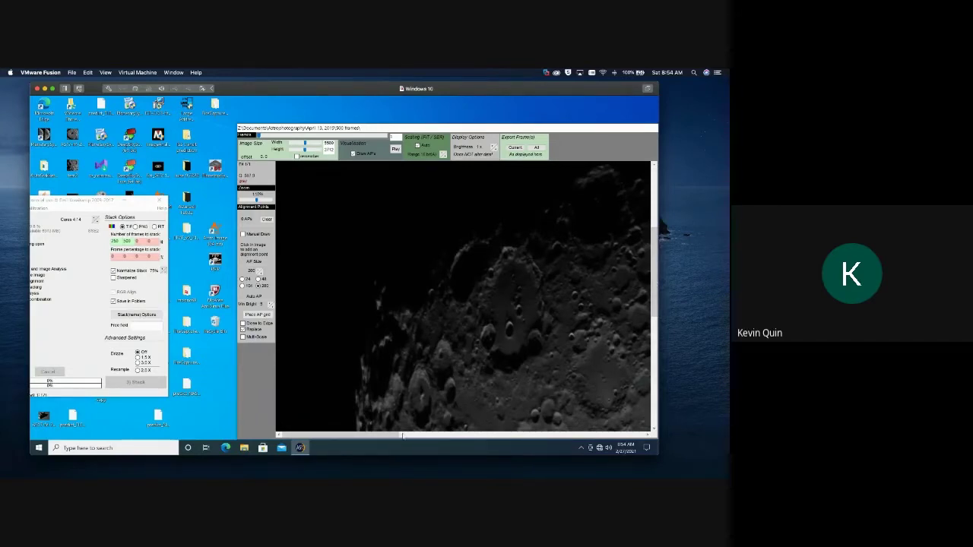
scroll(410, 435, right, 3)
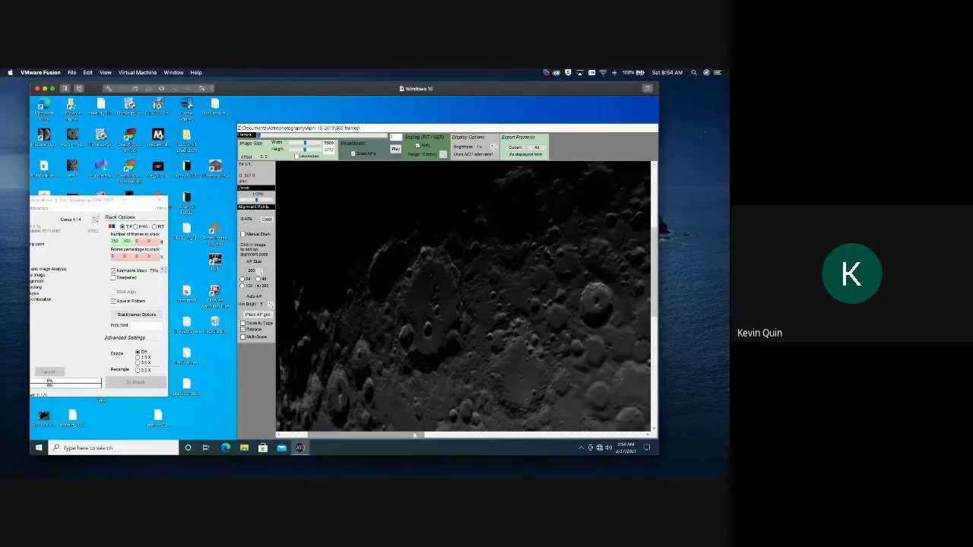
drag(411, 434, 426, 437)
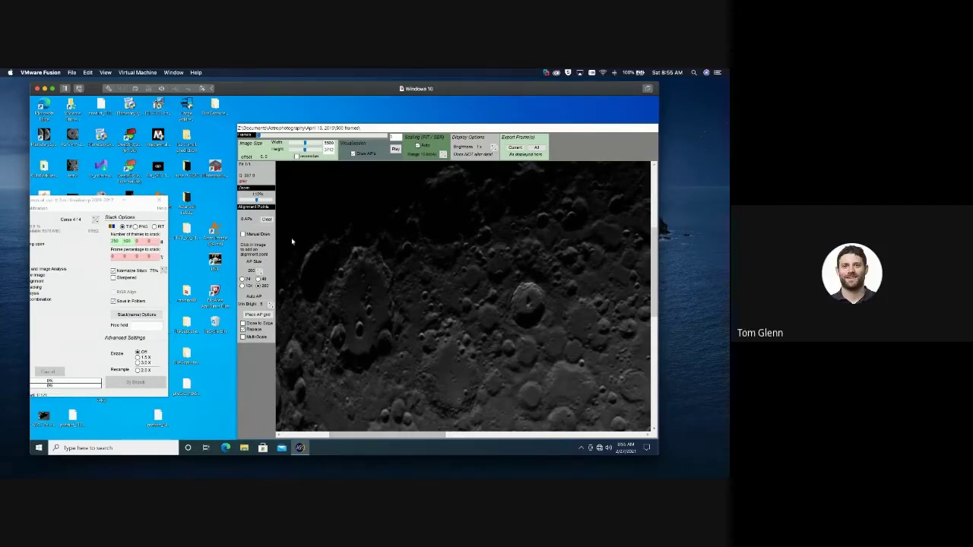
- Magnify the preview to about 150% around the deep crater with a central peak and set display brightness to 2x
drag(259, 202, 263, 199)
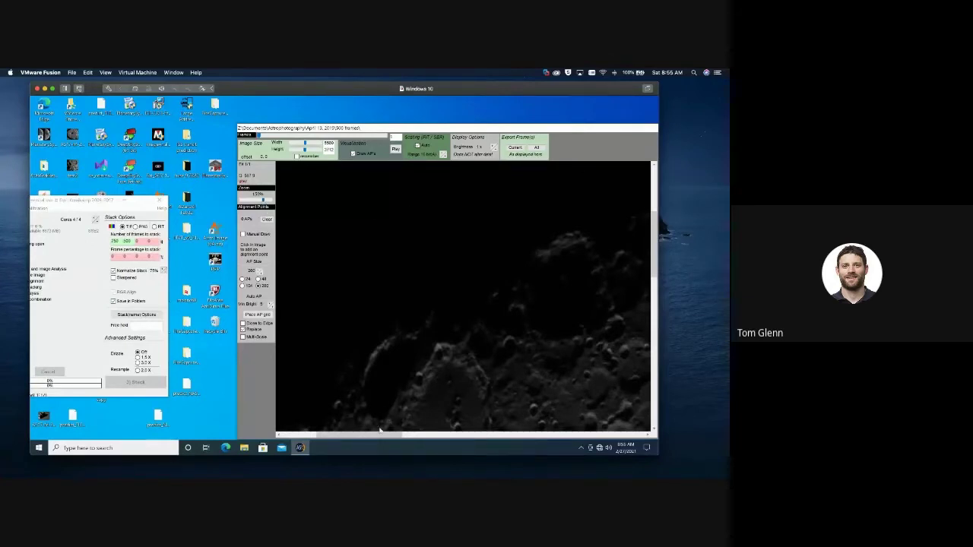
drag(381, 439, 440, 439)
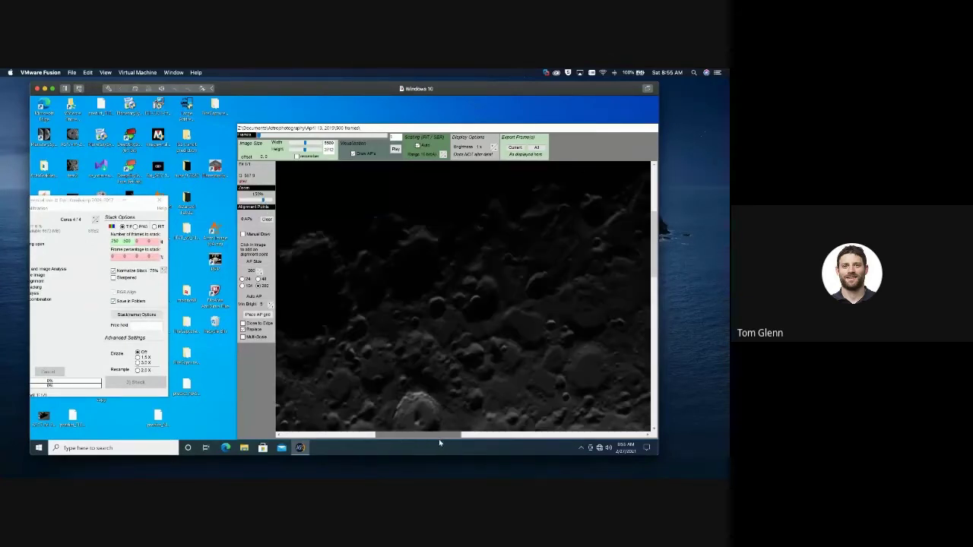
drag(655, 274, 655, 298)
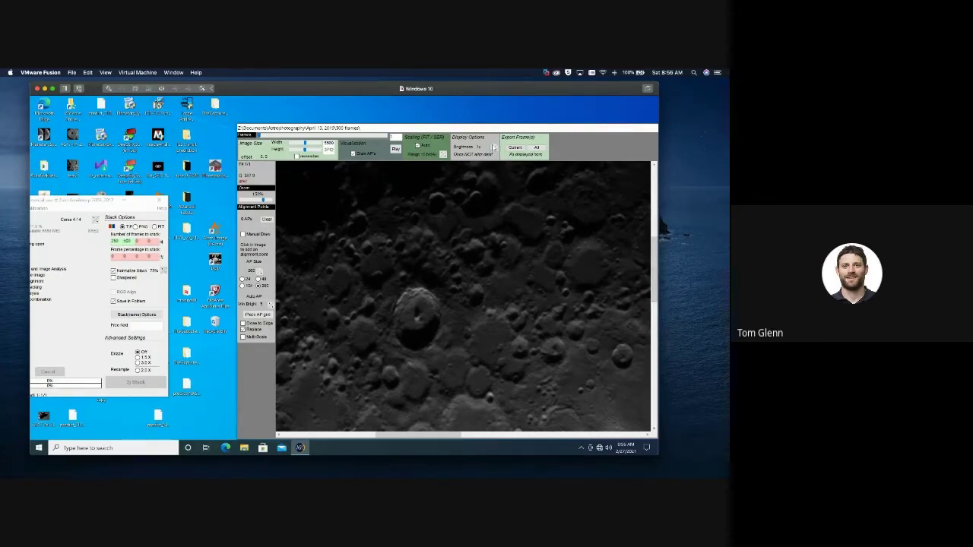
click(493, 145)
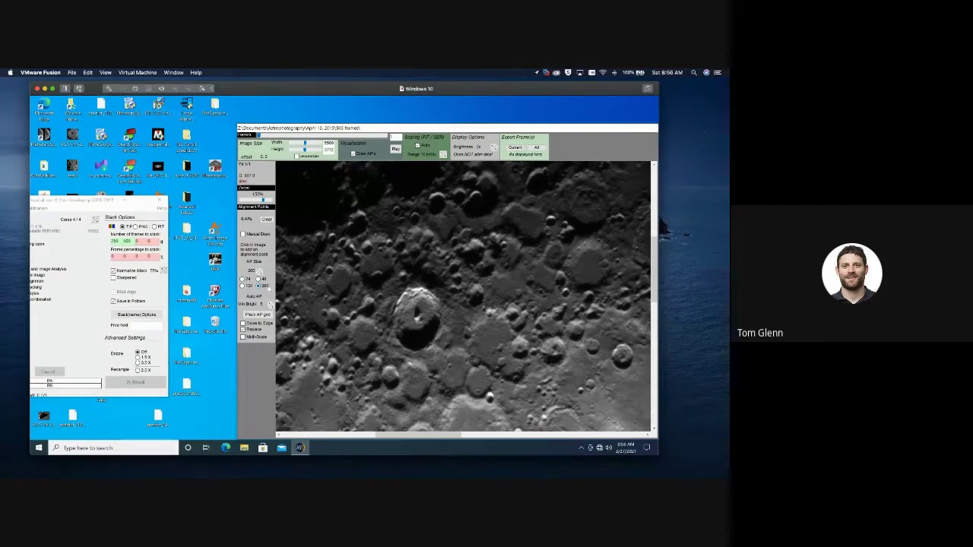
- Place sample alignment points on the deep crater's rim, comparing AP sizes 200 and 104, and return the size to 200
click(403, 301)
click(243, 286)
click(404, 299)
click(403, 295)
click(241, 278)
click(260, 286)
- Add overlapping size-200 alignment points over the smaller craters and terrain around the deep crater
click(488, 240)
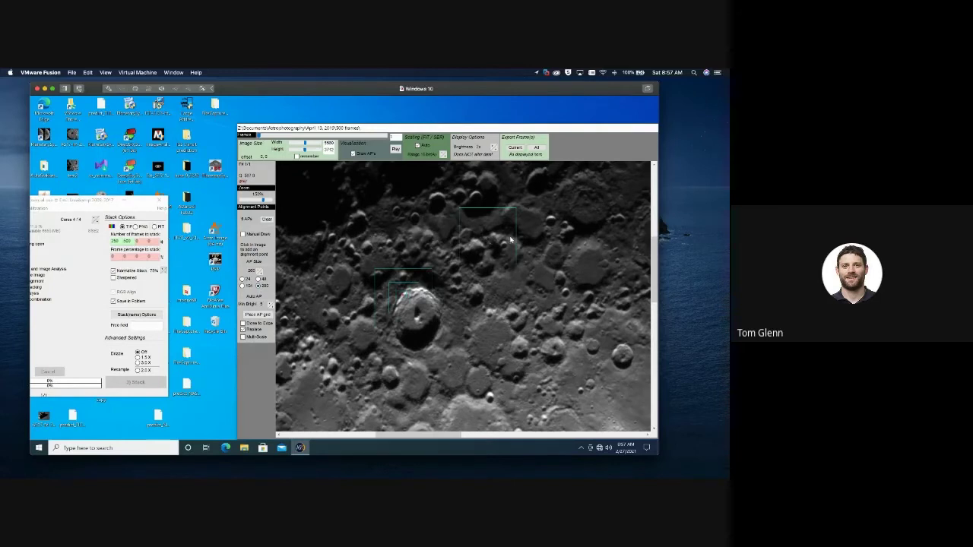
click(567, 245)
click(474, 347)
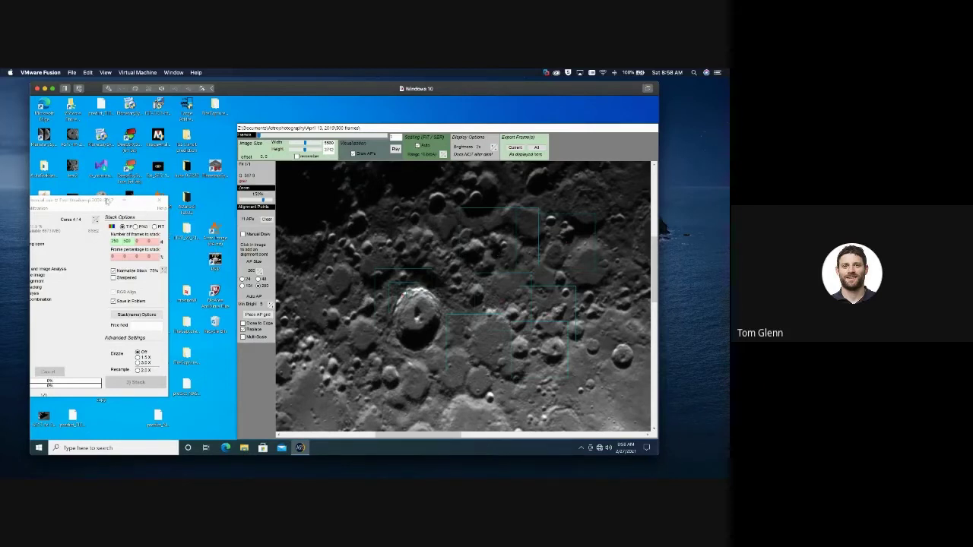
- Bring the main AutoStakkert window fully into view over the frame preview to show the Local and Global quality estimator options
drag(97, 205, 216, 187)
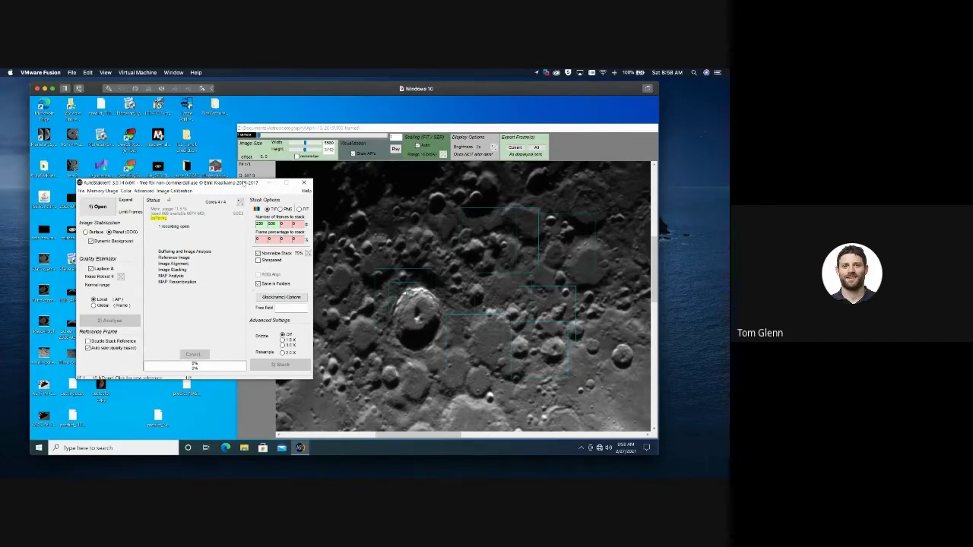
drag(244, 184, 154, 160)
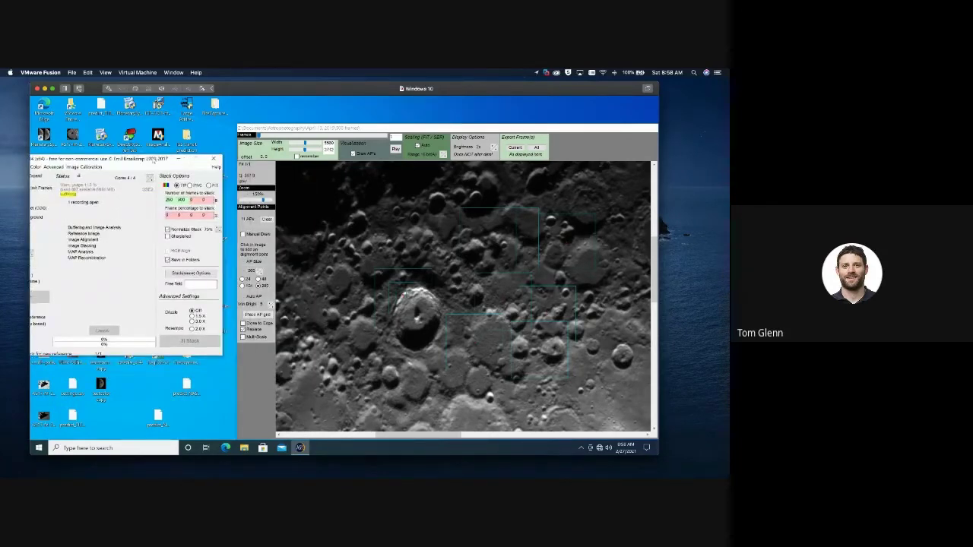
click(352, 299)
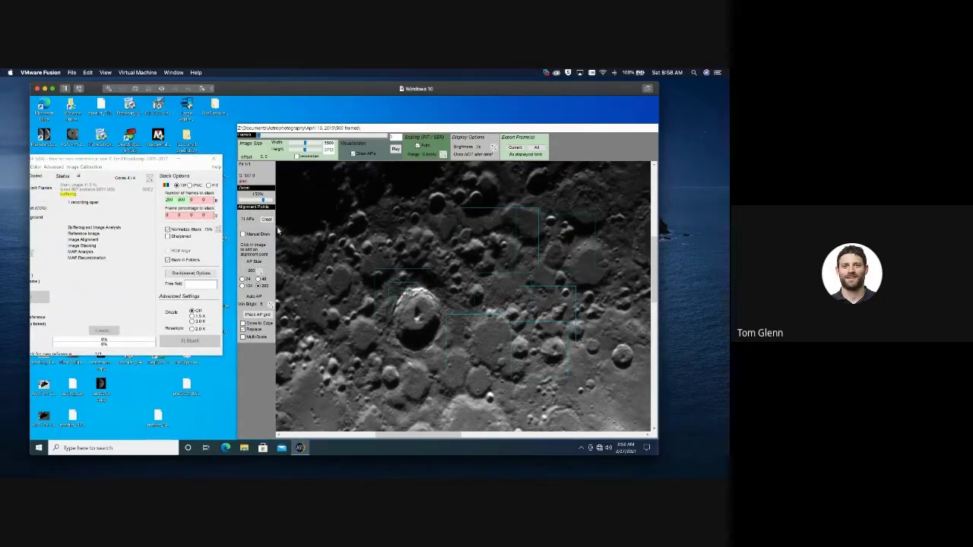
drag(103, 158, 225, 158)
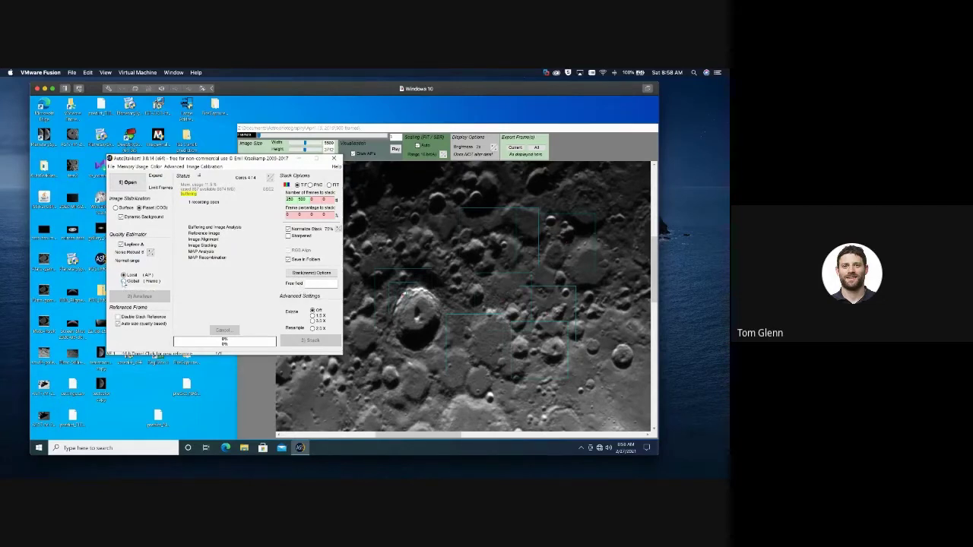
click(562, 252)
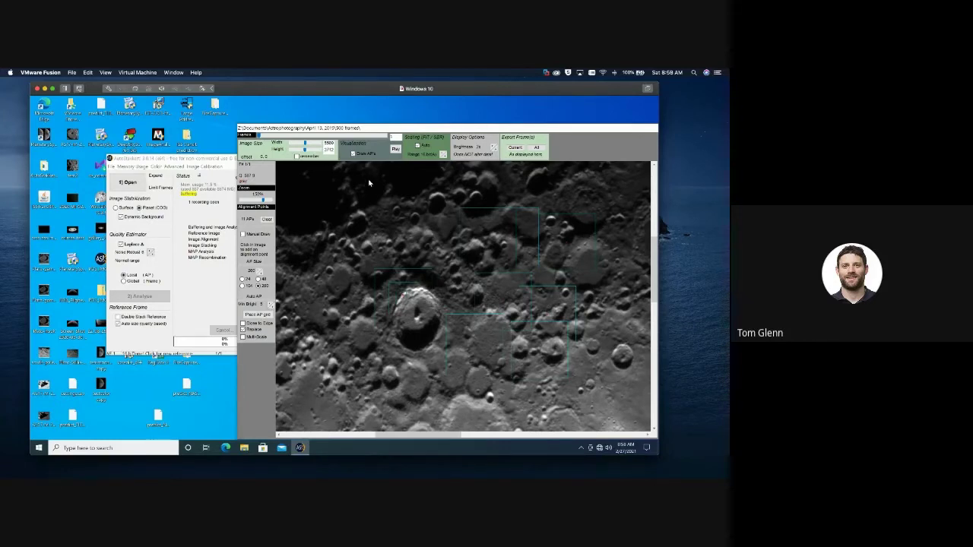
click(203, 165)
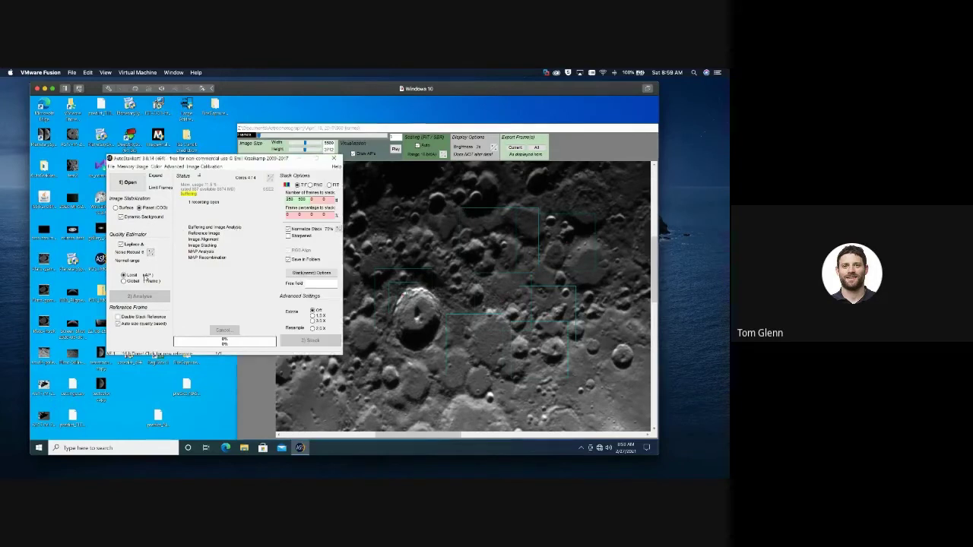
- Return to the frame preview, clear all alignment points, and set the alignment point size to 88
click(524, 255)
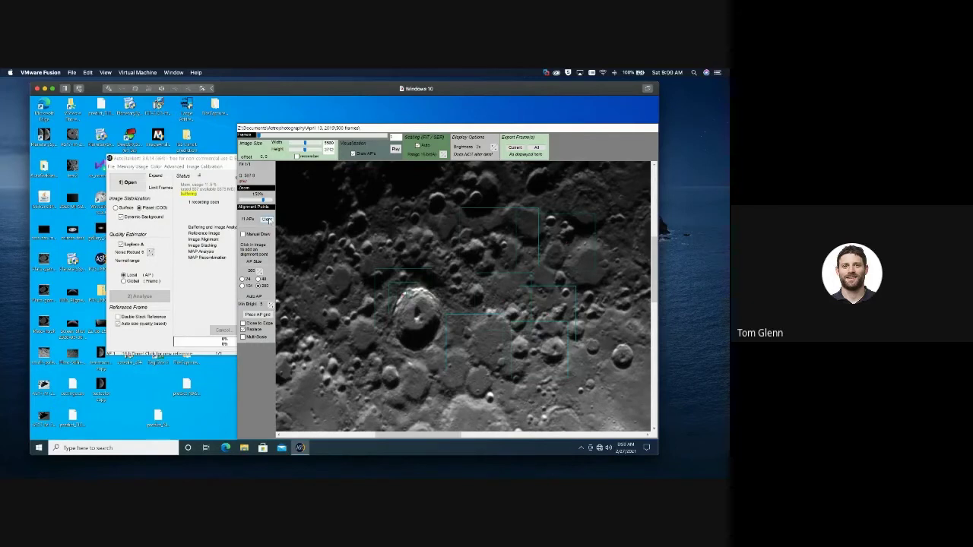
click(267, 219)
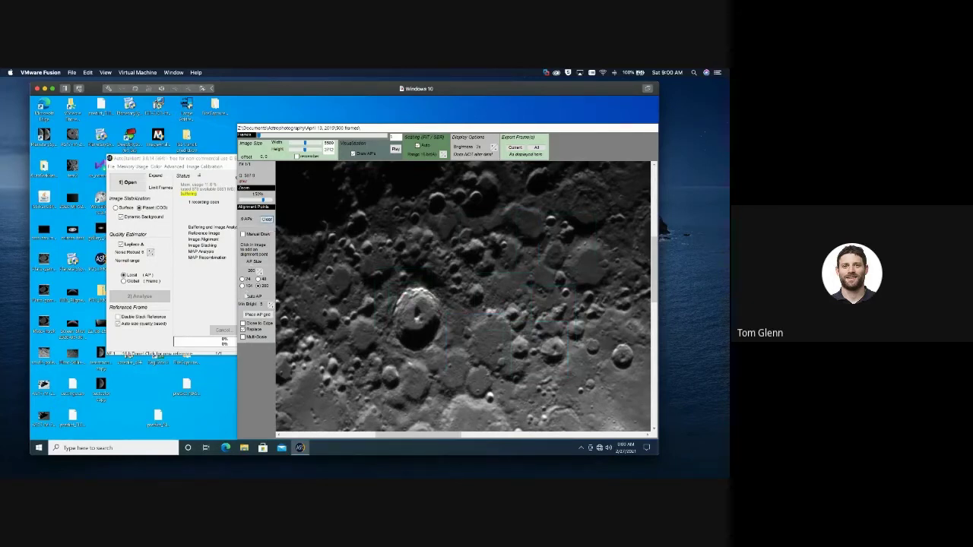
click(242, 286)
click(260, 273)
- Place smaller alignment points manually on the deep crater's peak and rim and across the surrounding craters and plains
click(417, 322)
click(419, 301)
click(406, 334)
click(583, 391)
click(626, 401)
click(551, 350)
click(505, 246)
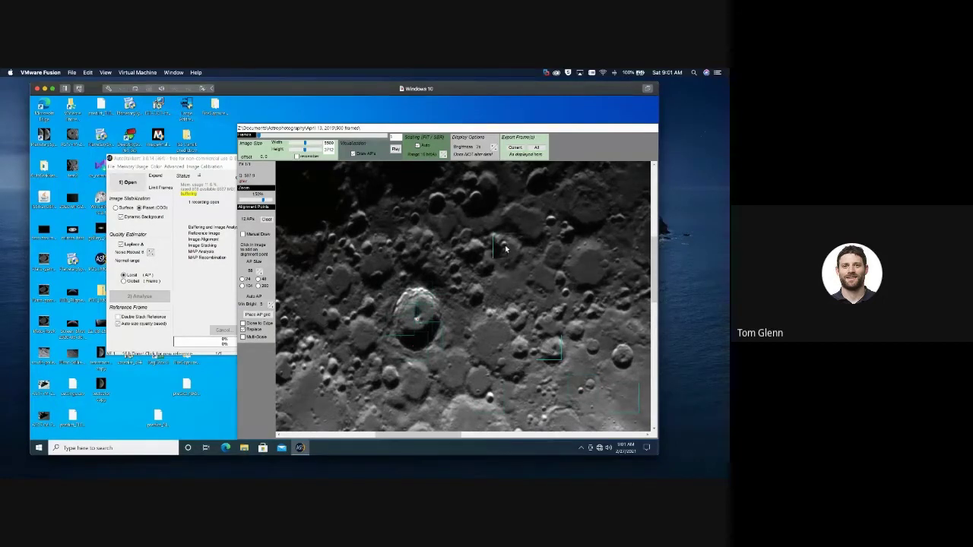
- Clear the manually placed alignment points and fill the lunar surface with an automatic alignment point grid of size 104
click(465, 240)
drag(263, 199, 251, 203)
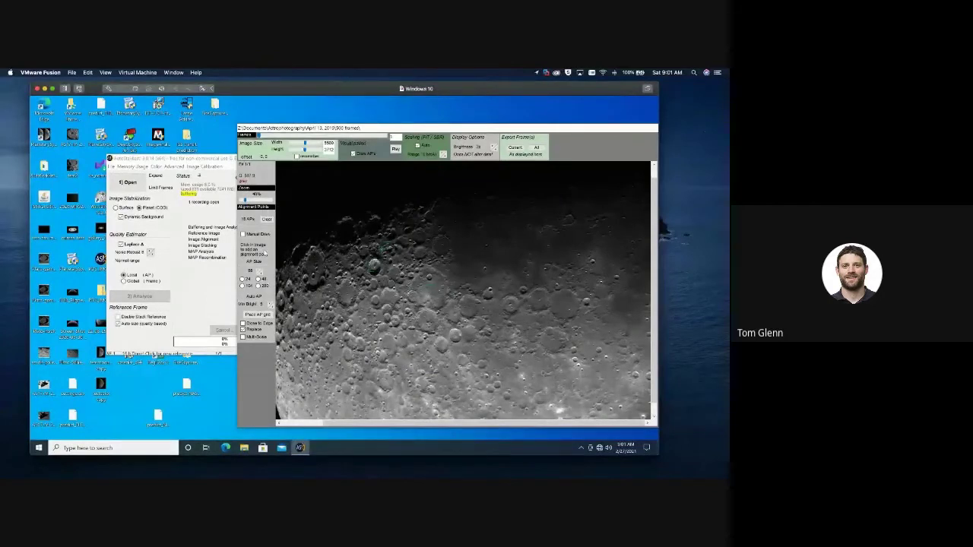
click(267, 219)
click(241, 286)
click(257, 315)
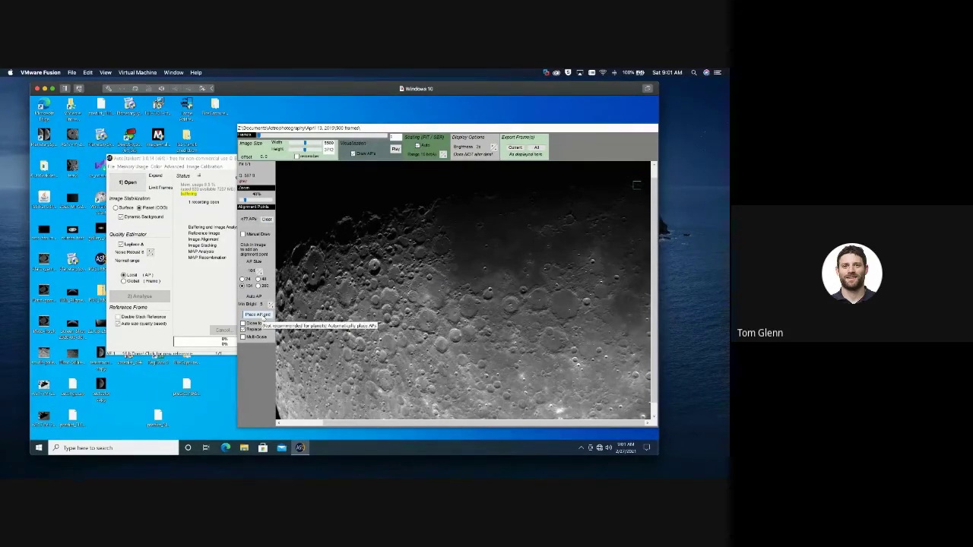
click(264, 316)
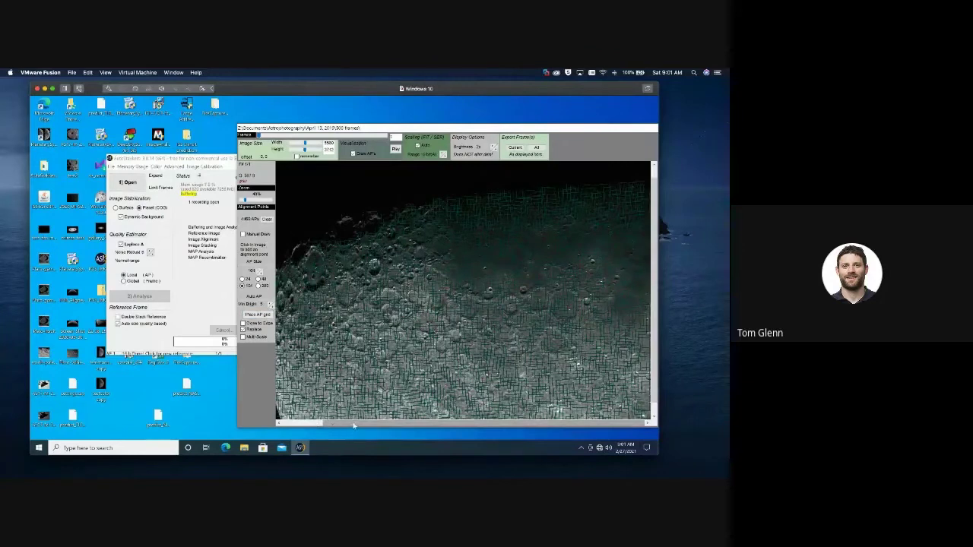
drag(317, 425, 313, 424)
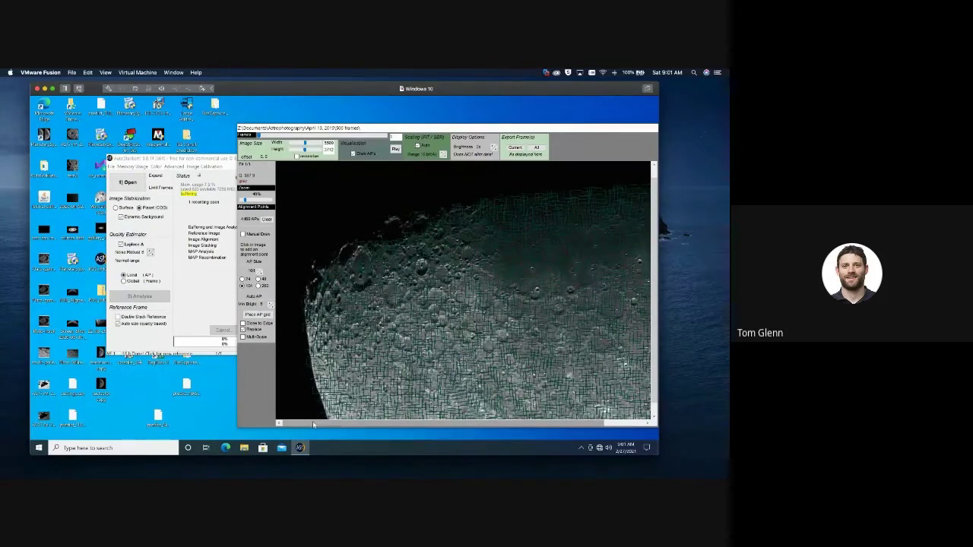
drag(313, 424, 316, 425)
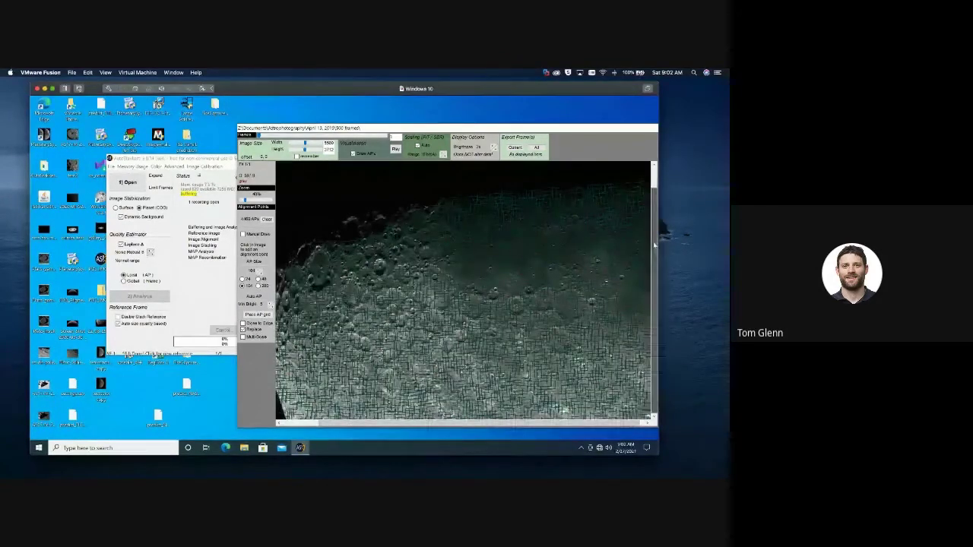
scroll(652, 259, down, 1)
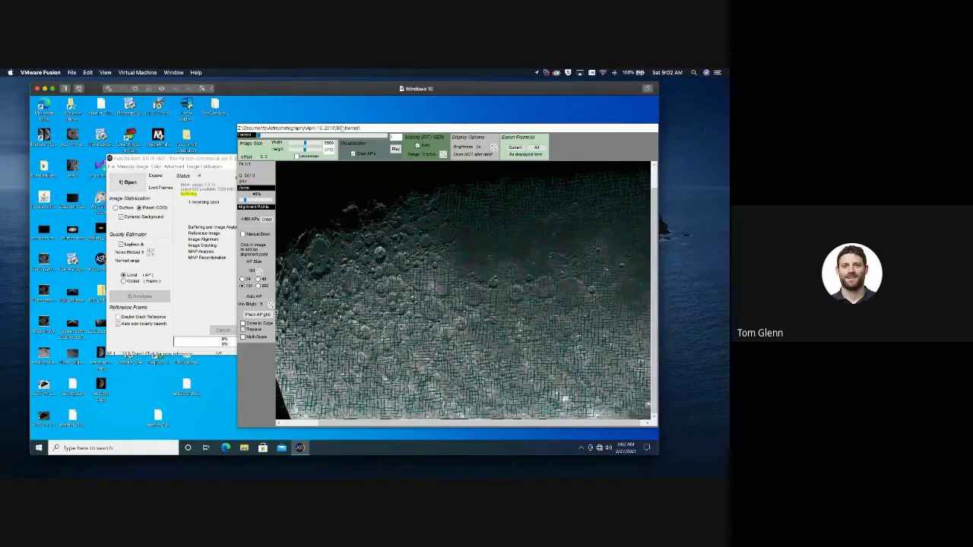
- Rebuild the automatic size-104 alignment point grid with Multi-Scale enabled, check its coverage across the Moon, and clear it
drag(323, 128, 440, 126)
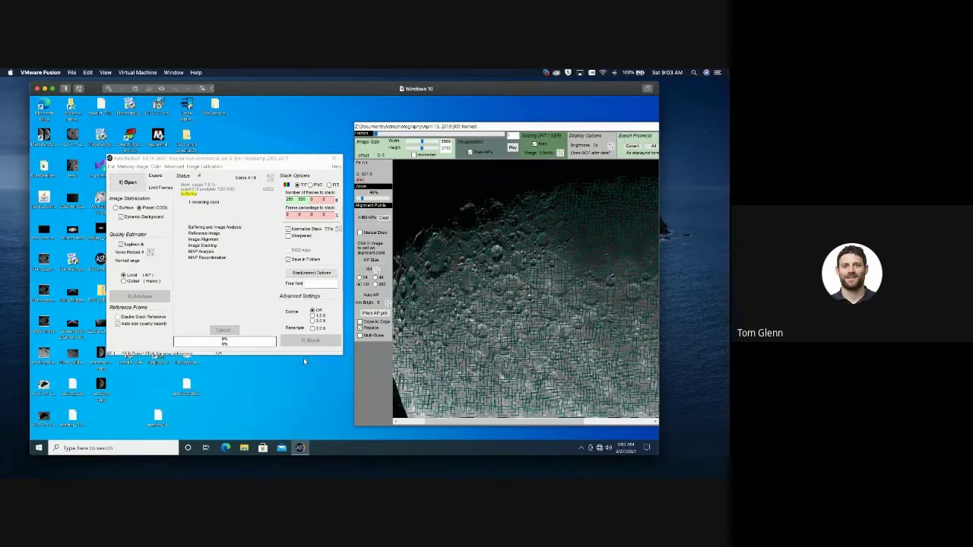
drag(243, 160, 235, 159)
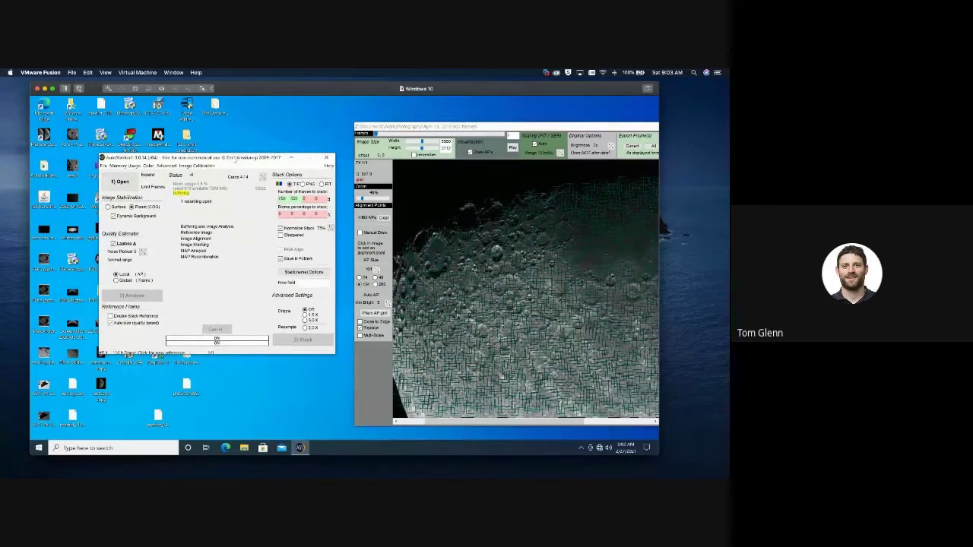
click(384, 217)
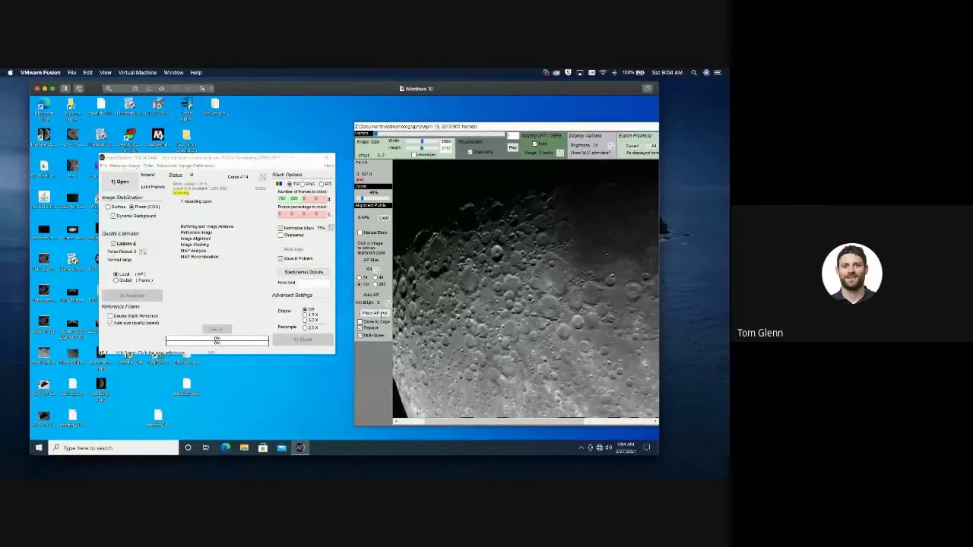
click(383, 313)
drag(544, 127, 476, 116)
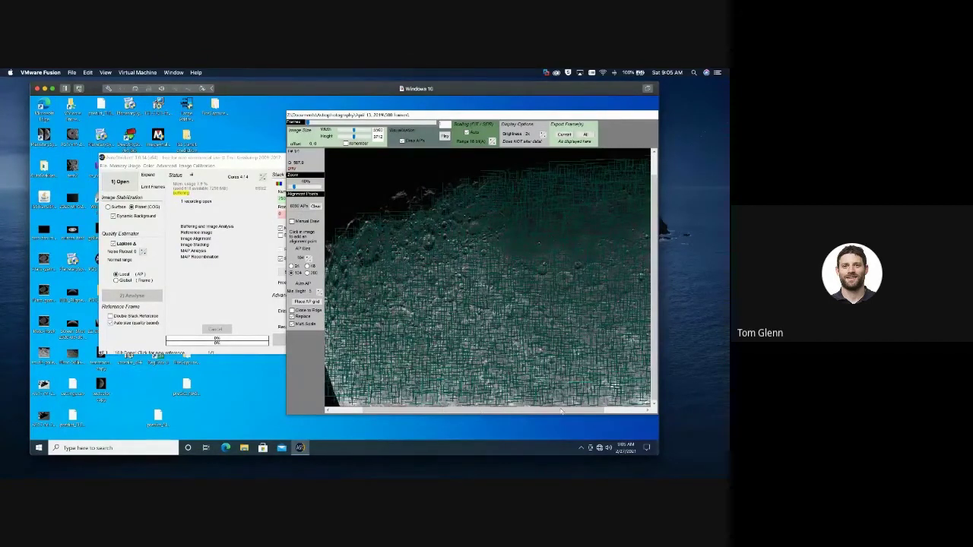
drag(502, 412, 563, 411)
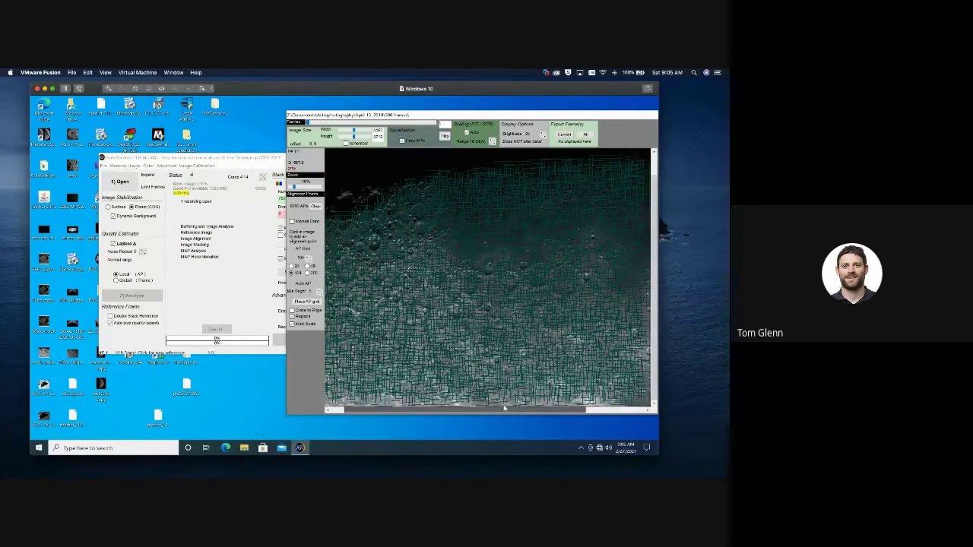
drag(504, 409, 487, 409)
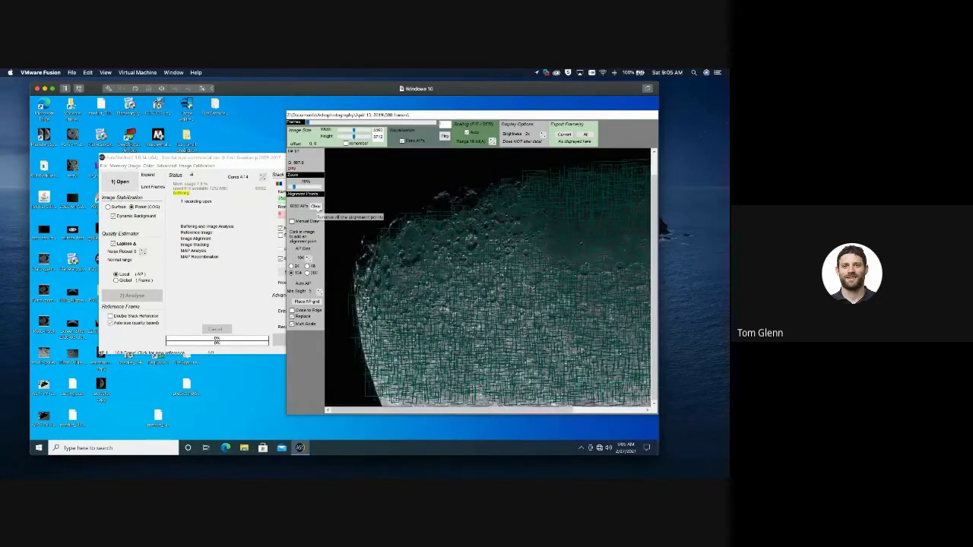
click(316, 206)
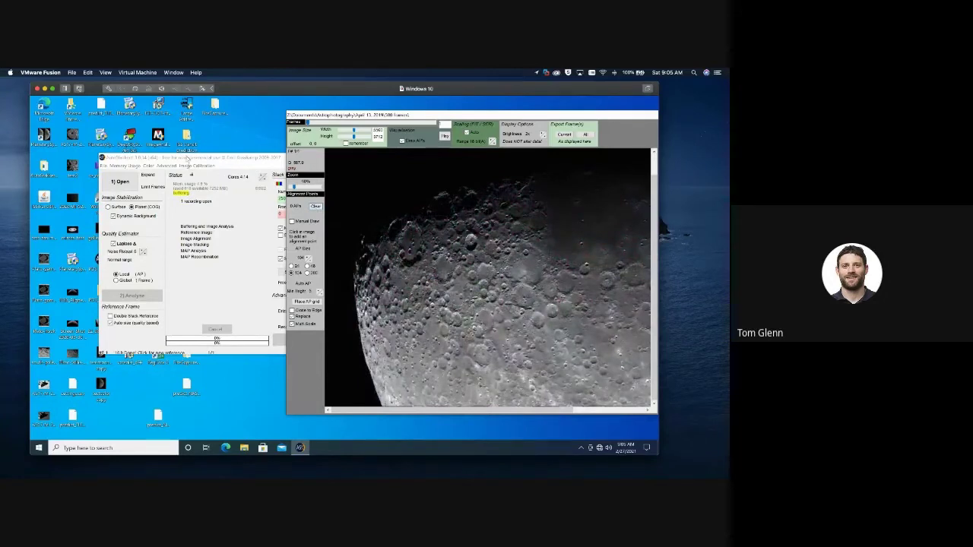
- Open AutoStakkert's Experimental Features, toggle the Horizontal Blur and Vertical Blur pre-processing options, and close the window
click(189, 160)
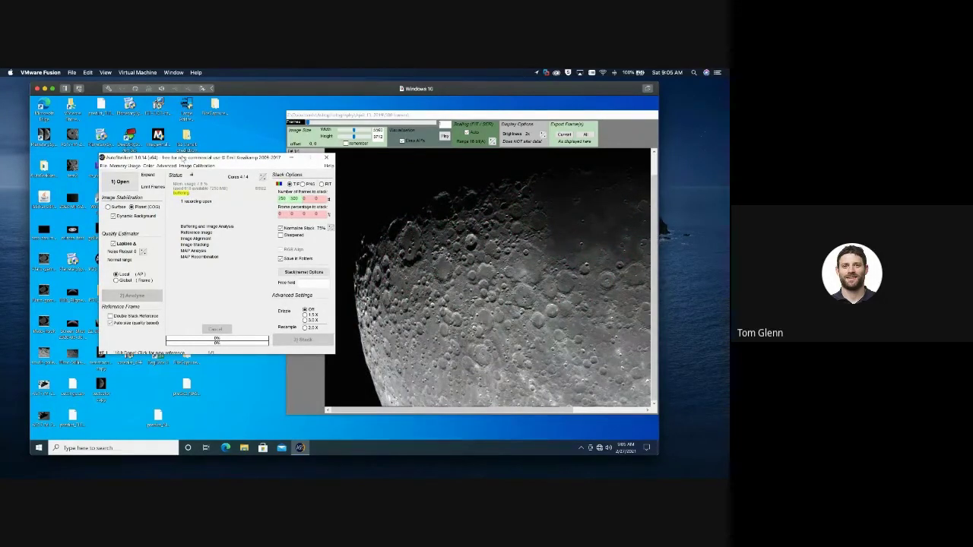
click(167, 165)
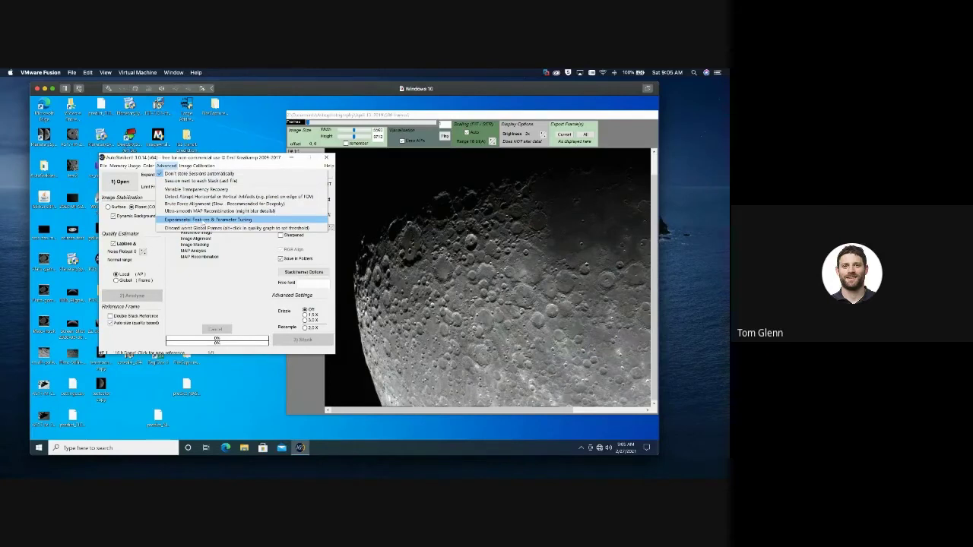
click(186, 221)
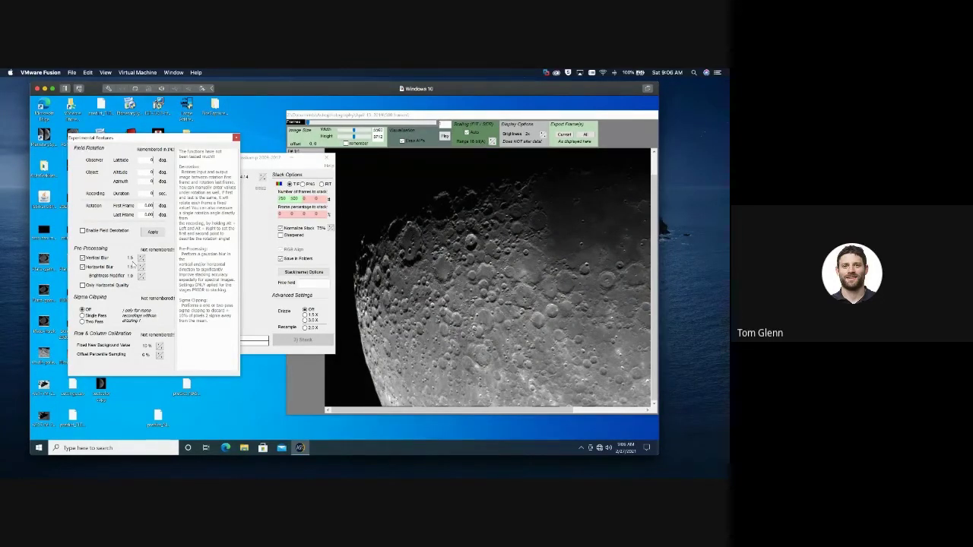
click(505, 193)
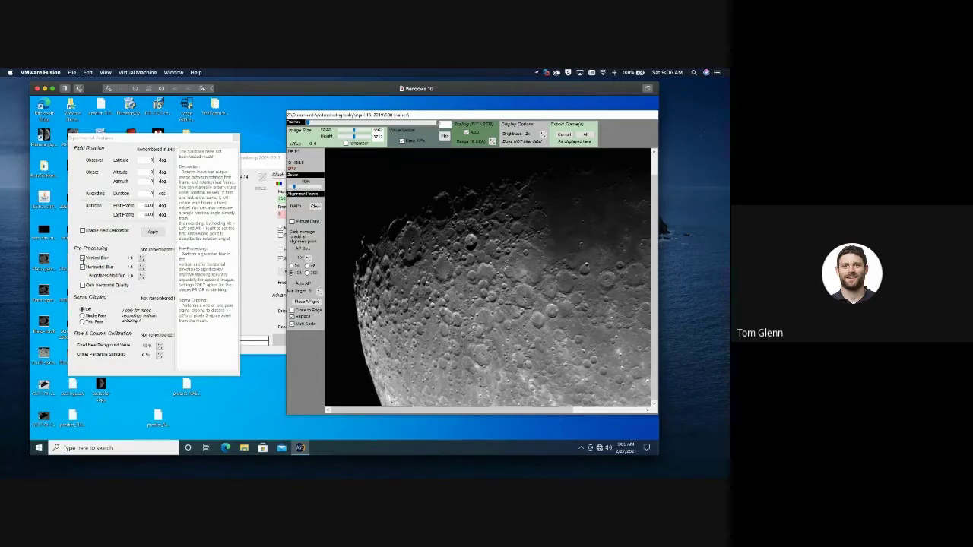
click(82, 267)
click(82, 259)
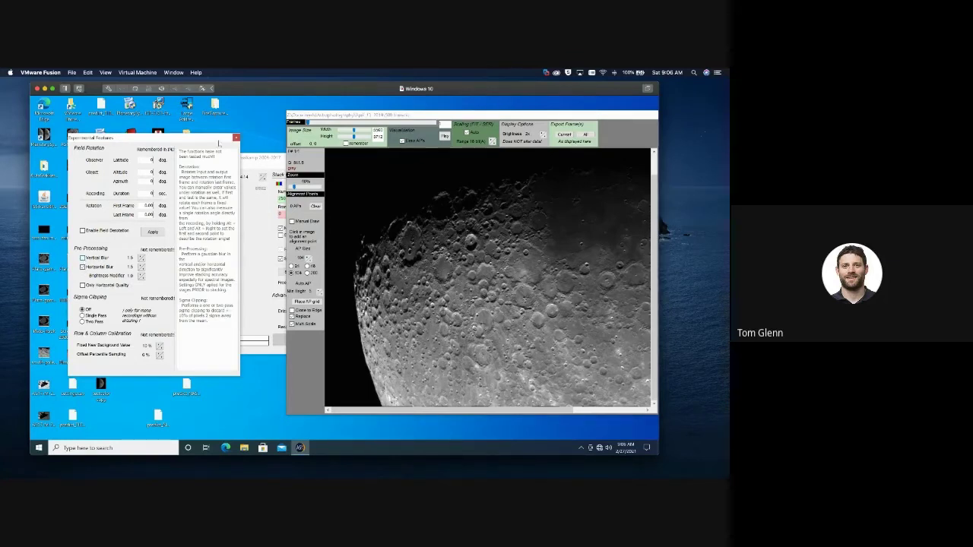
click(235, 138)
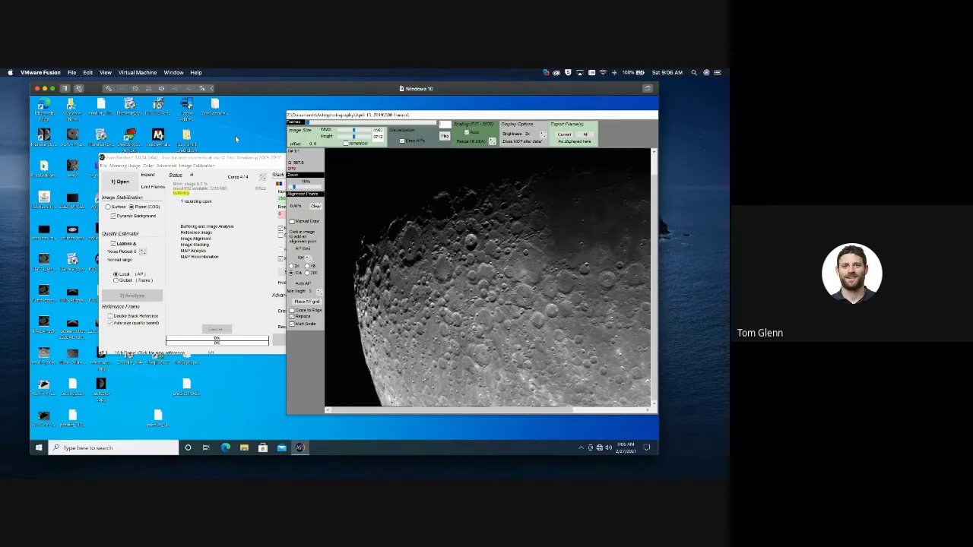
- Examine the raw frame enlarged, from the shadowed craters along the terminator across to the deep crater with the central peak
drag(295, 187, 310, 187)
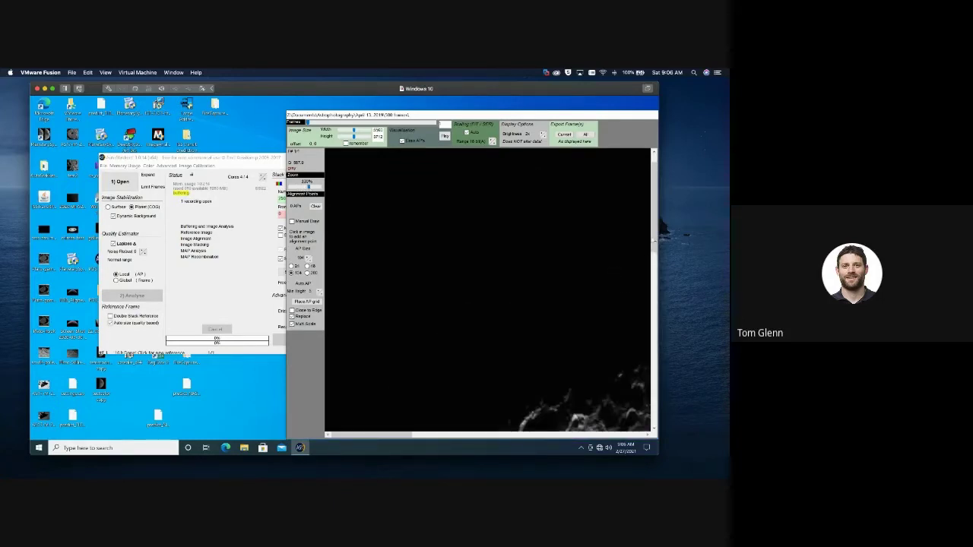
drag(655, 236, 654, 297)
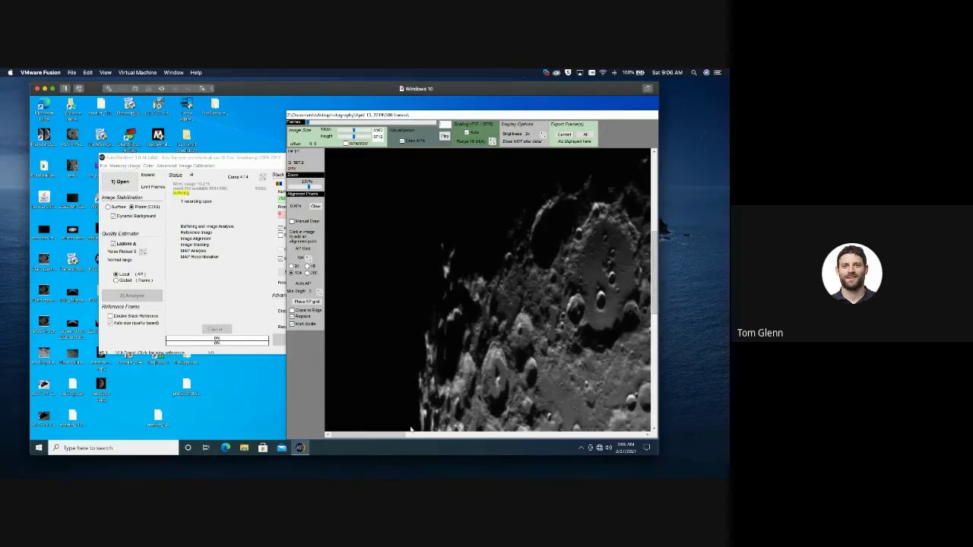
drag(397, 437, 431, 437)
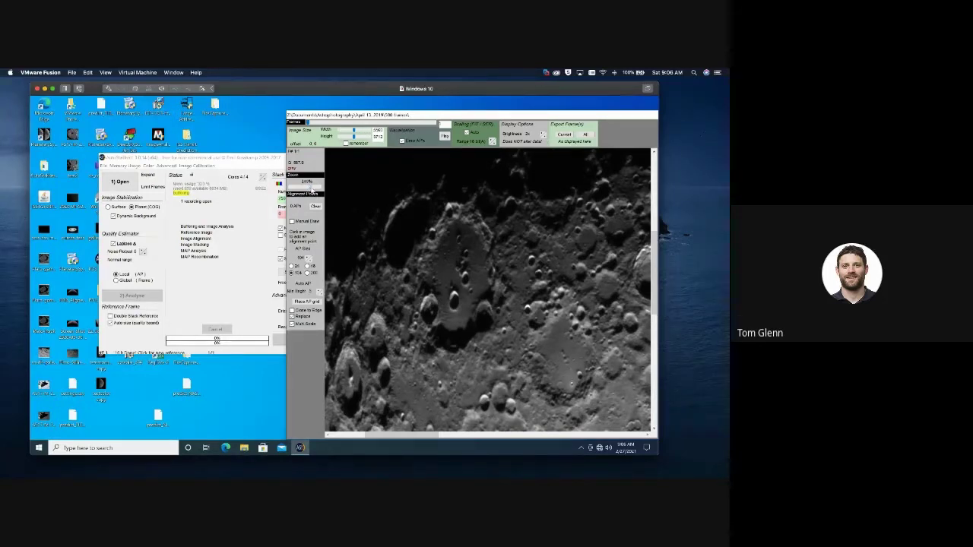
click(314, 190)
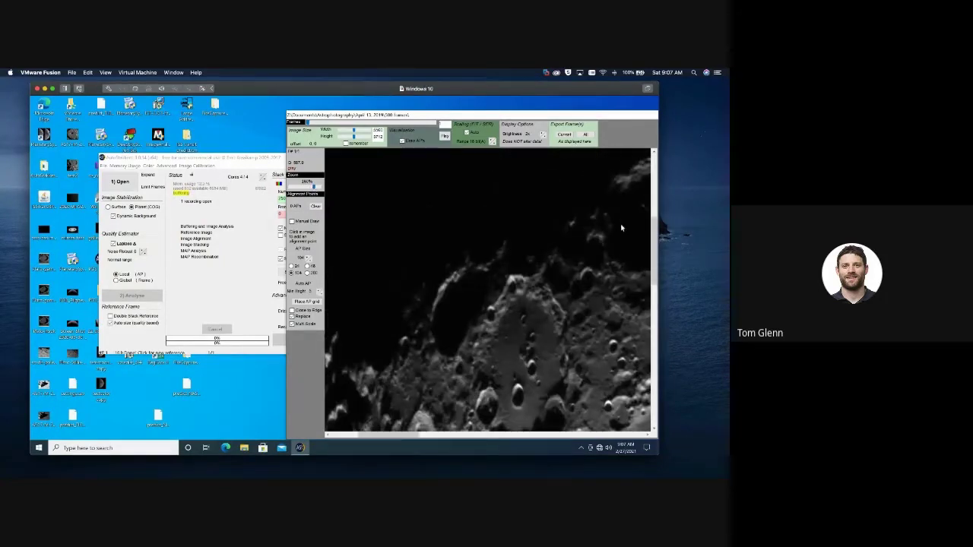
drag(654, 230, 654, 248)
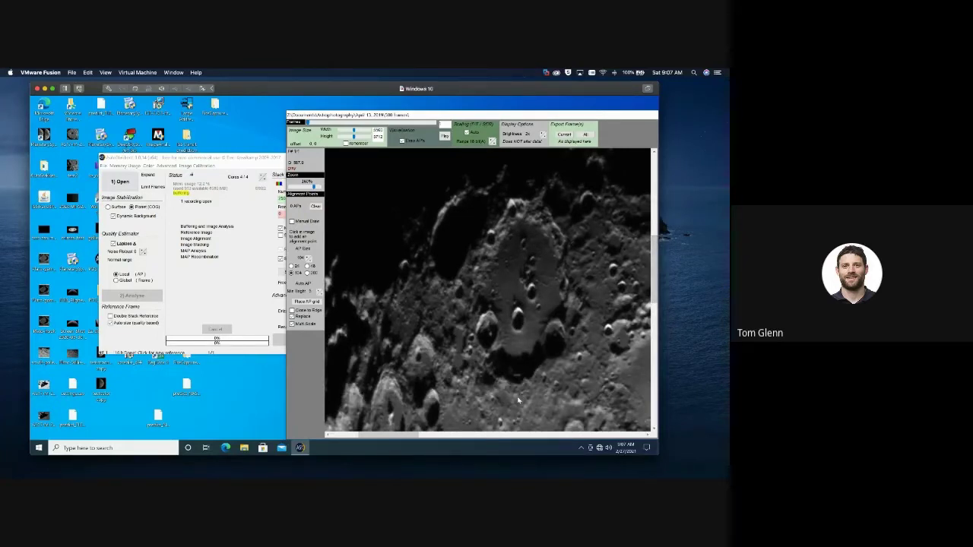
drag(420, 438, 413, 438)
drag(413, 438, 479, 438)
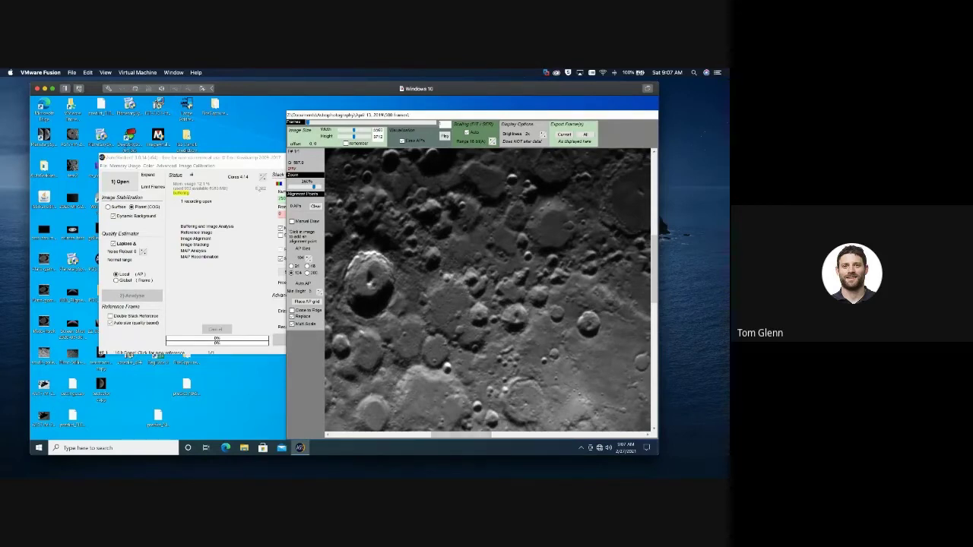
- Bring the main AutoStakkert window in front of the frame preview and close the program
drag(242, 159, 195, 143)
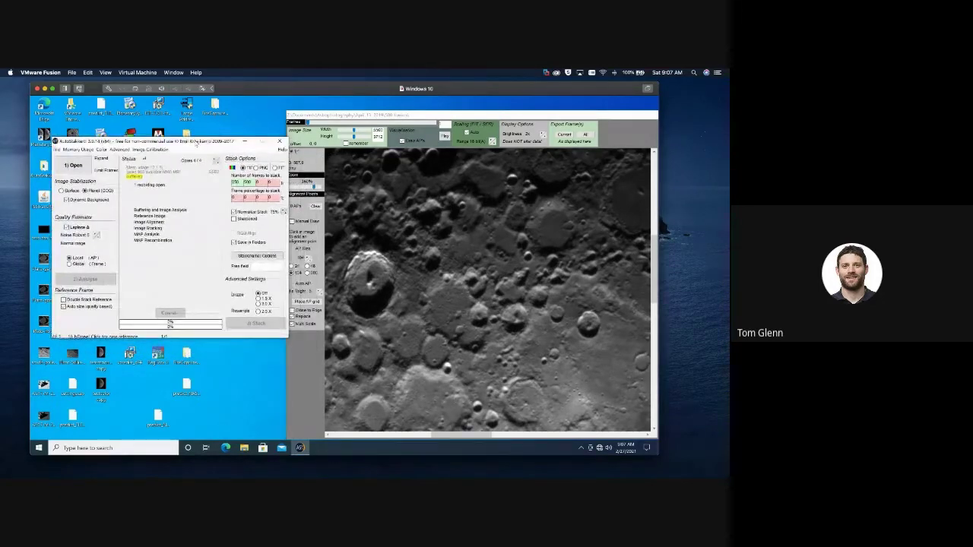
click(337, 115)
drag(336, 116, 327, 109)
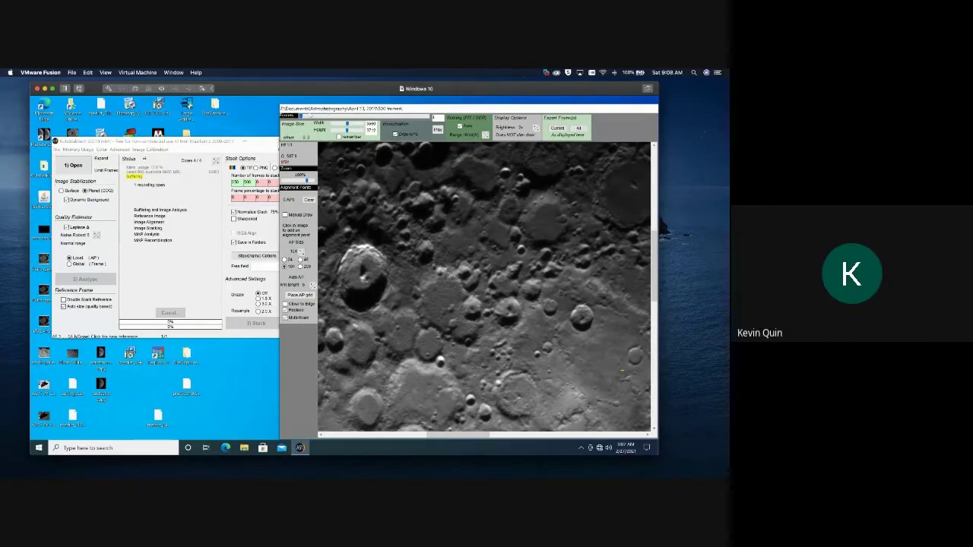
click(212, 150)
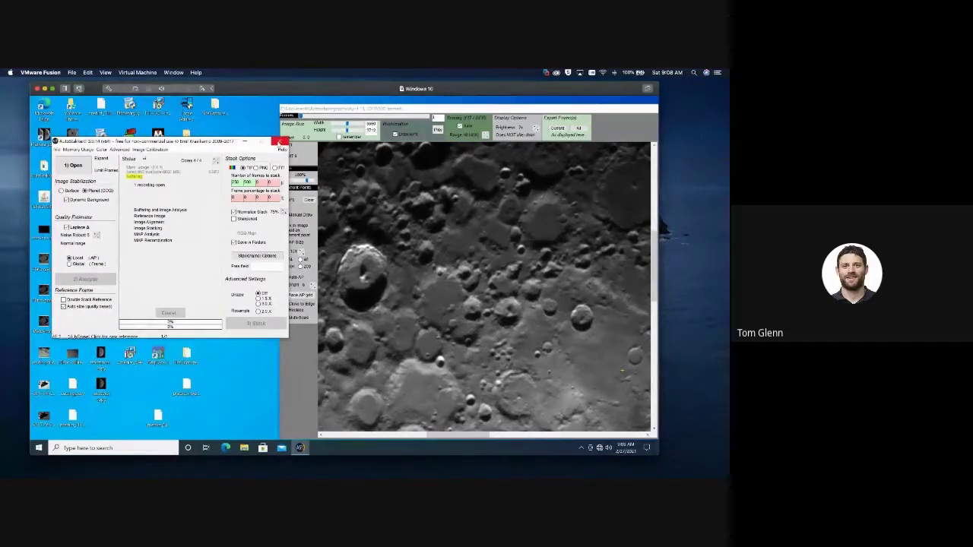
click(279, 143)
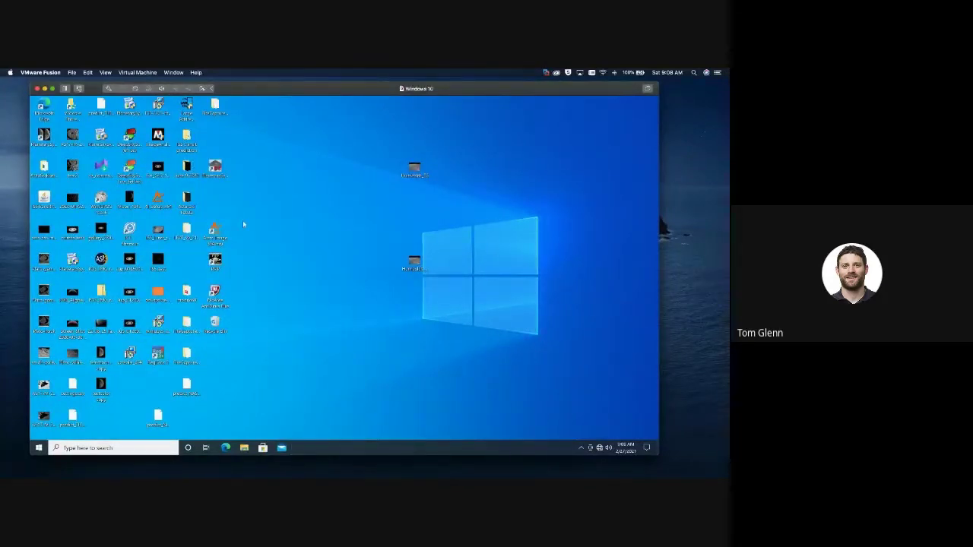
- Launch Astra Image PLUS and open the stacked image Moon_211419 from the 500 frames folder
double_click(215, 230)
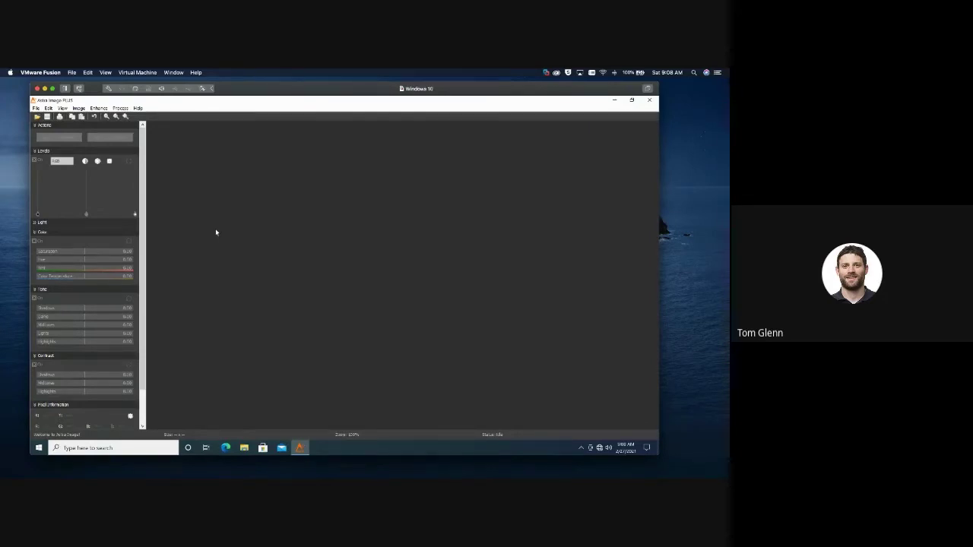
click(37, 117)
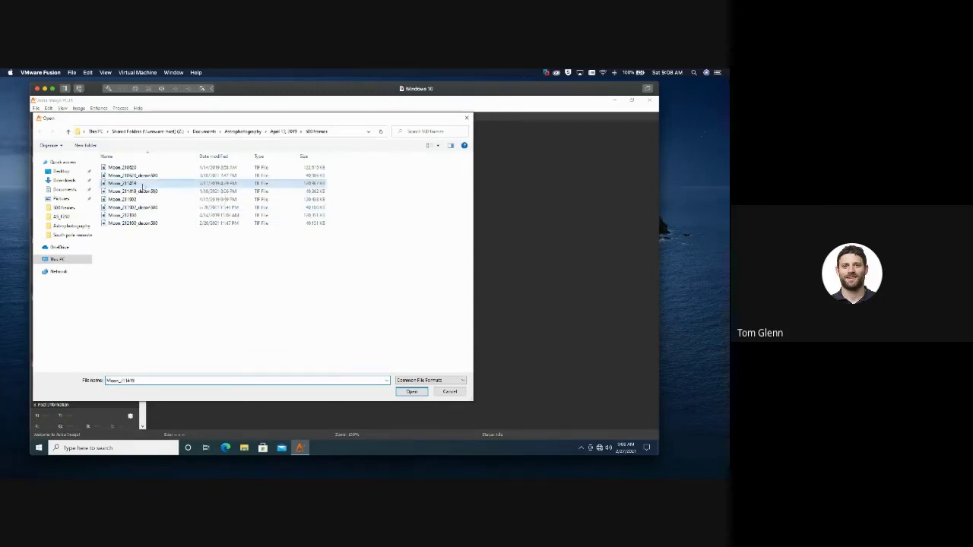
double_click(141, 185)
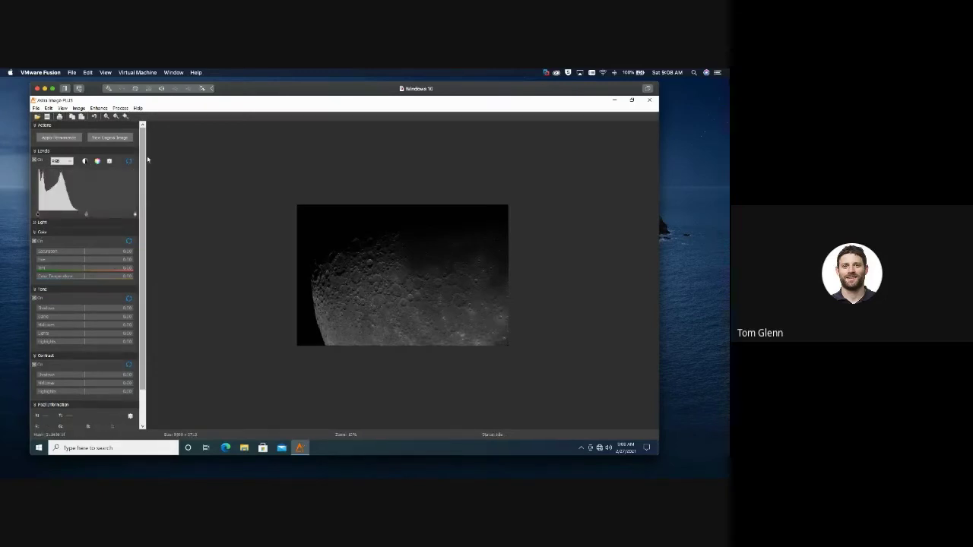
- Rotate the Moon image 90° counter-clockwise and enlarge the cratered terrain near the terminator
click(78, 108)
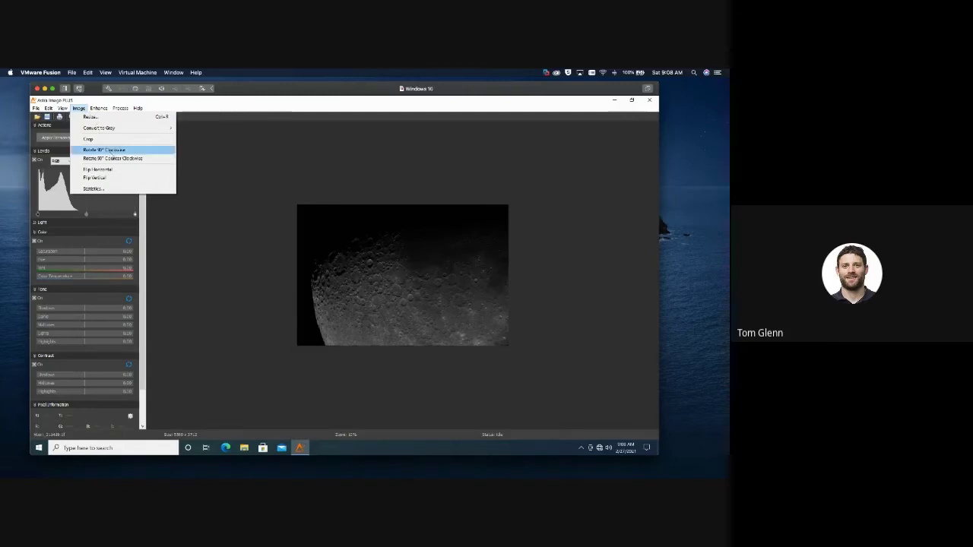
click(126, 159)
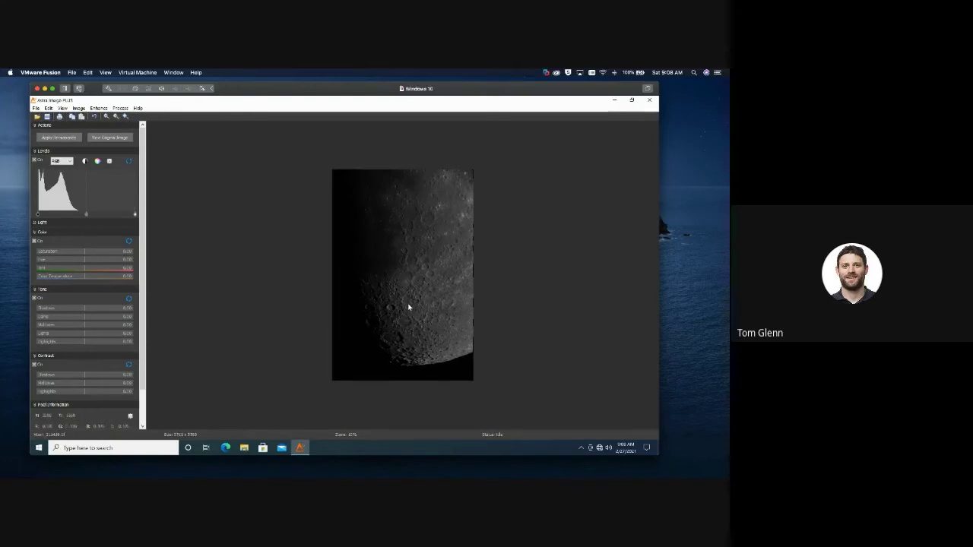
scroll(408, 307, up, 5)
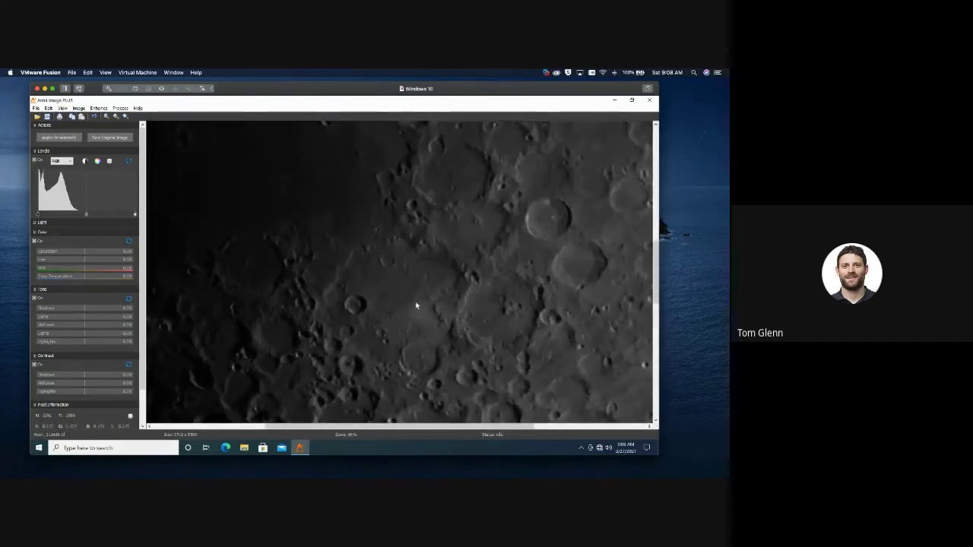
- Brighten the Moon image by shifting the Levels midtone point toward the shadows, judging by the deep crater with the central peak
drag(487, 300, 433, 218)
click(415, 260)
scroll(367, 306, up, 2)
scroll(378, 245, up, 1)
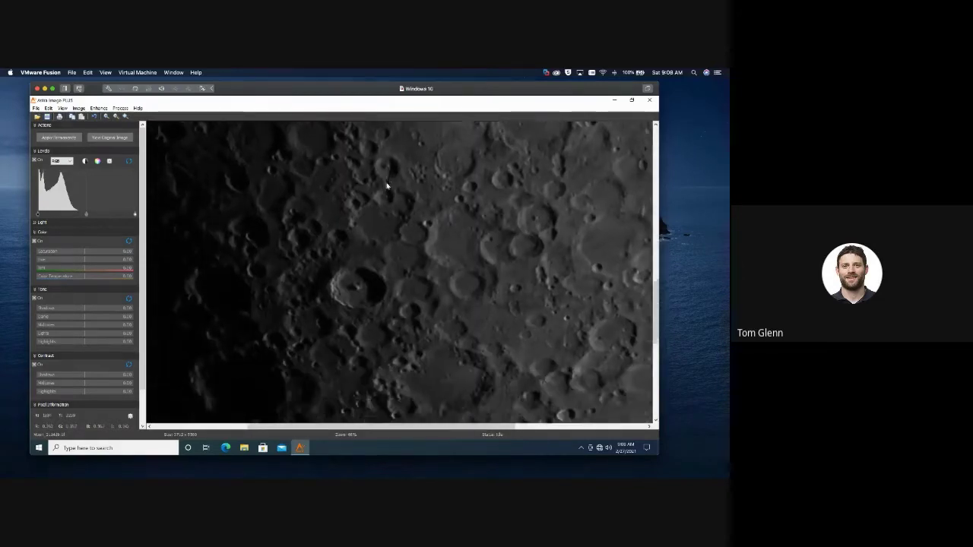
scroll(370, 244, up, 2)
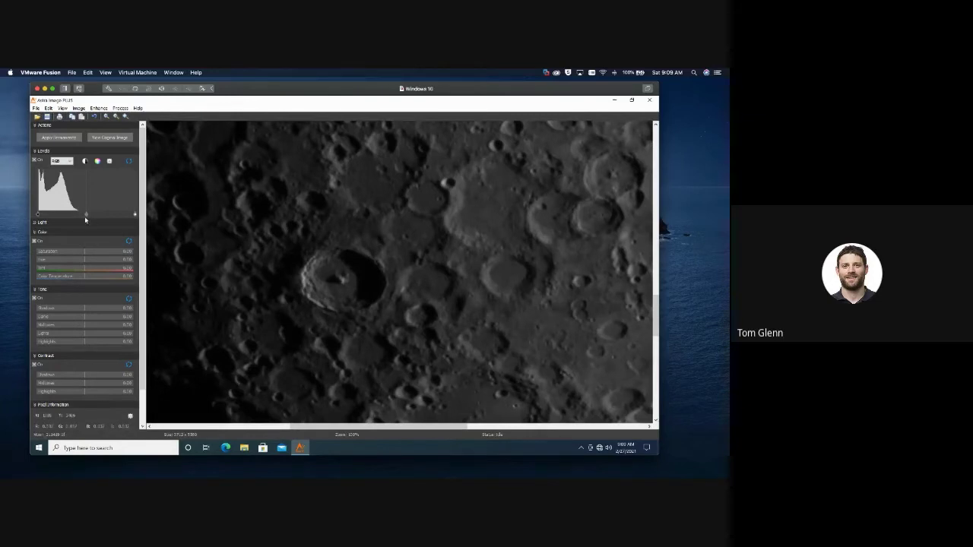
drag(86, 217, 67, 217)
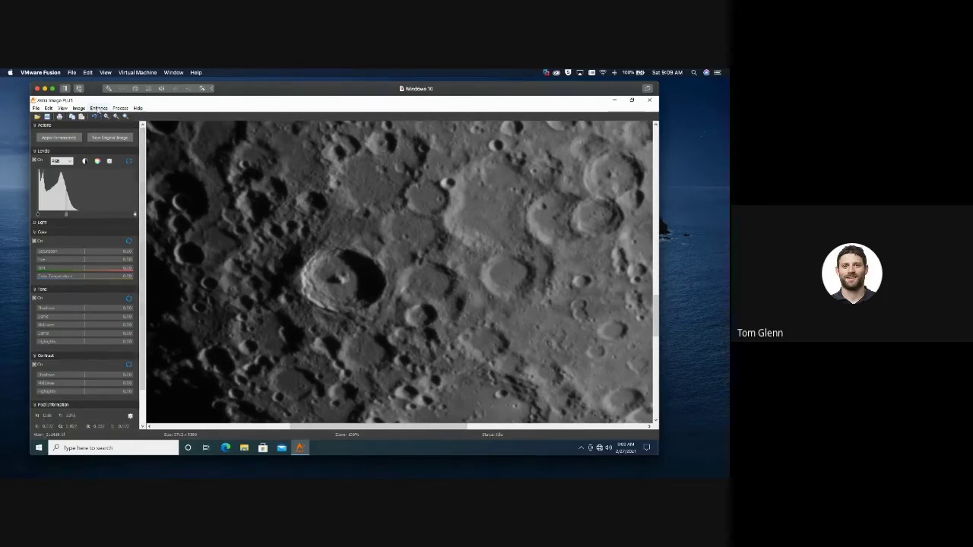
click(99, 109)
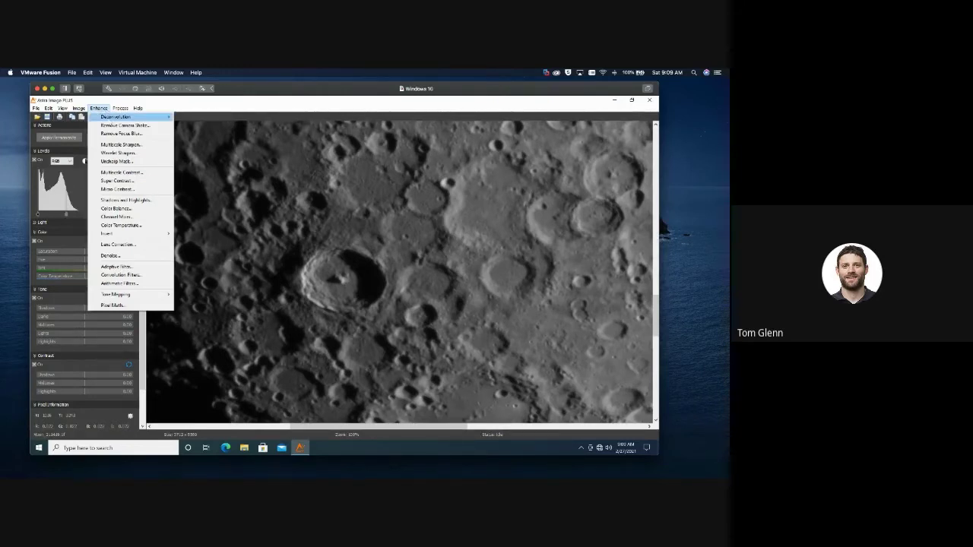
mouse_move(136, 116)
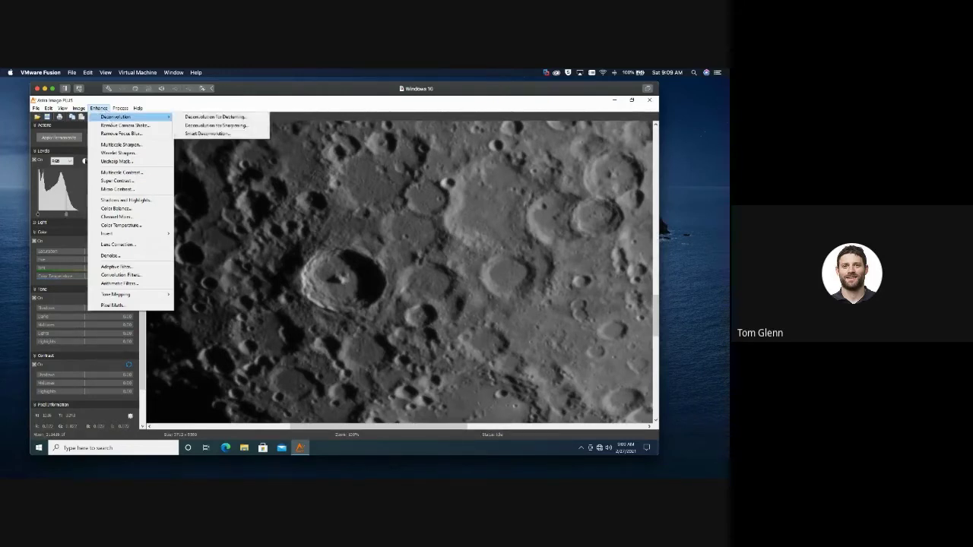
click(236, 126)
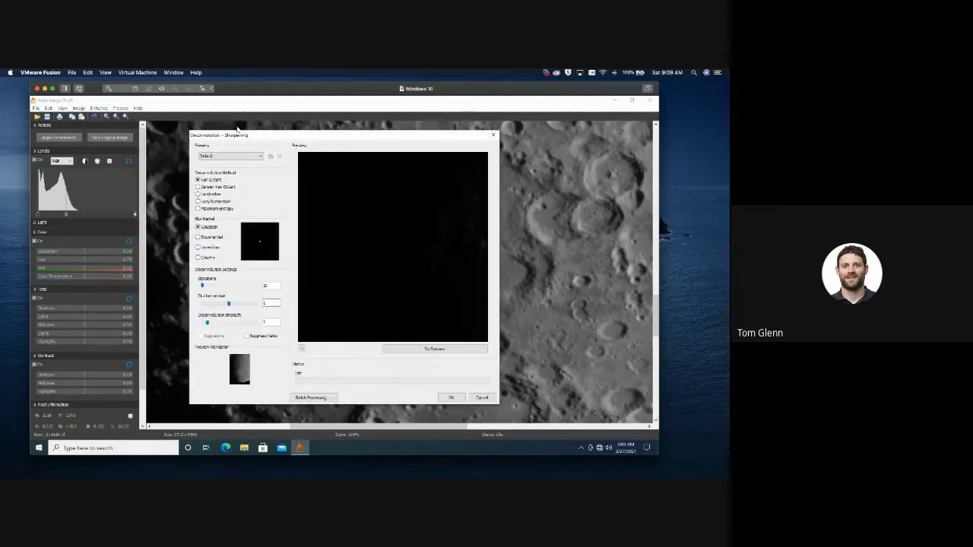
click(236, 365)
drag(238, 369, 242, 374)
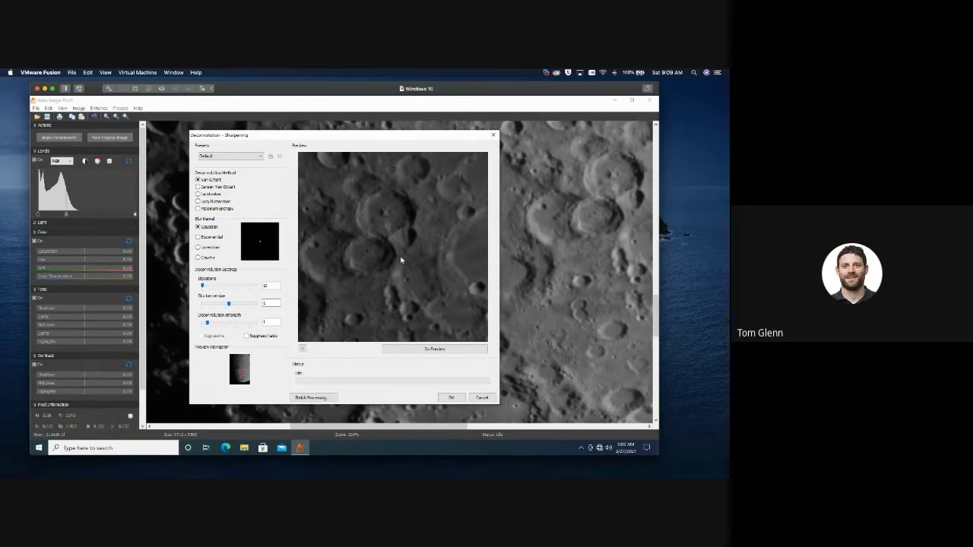
drag(344, 292, 397, 227)
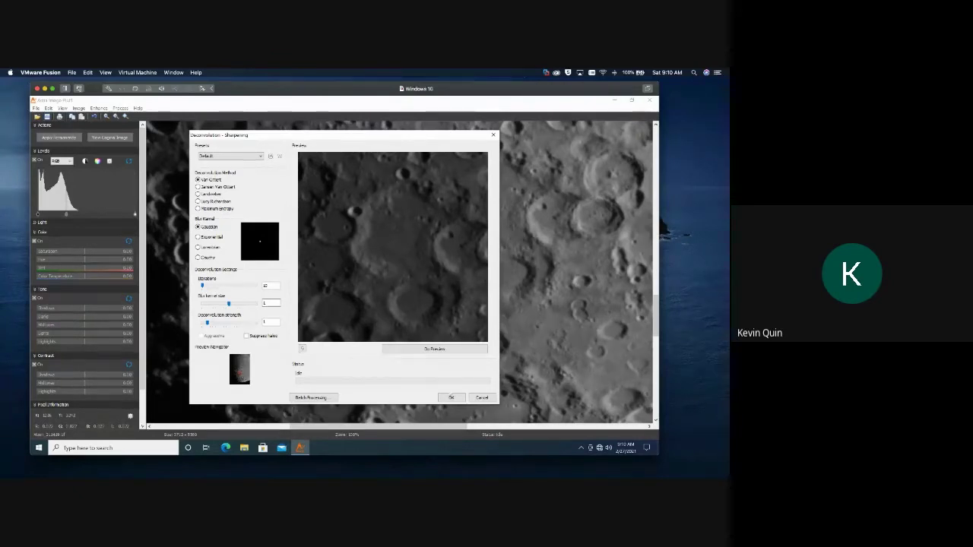
click(475, 394)
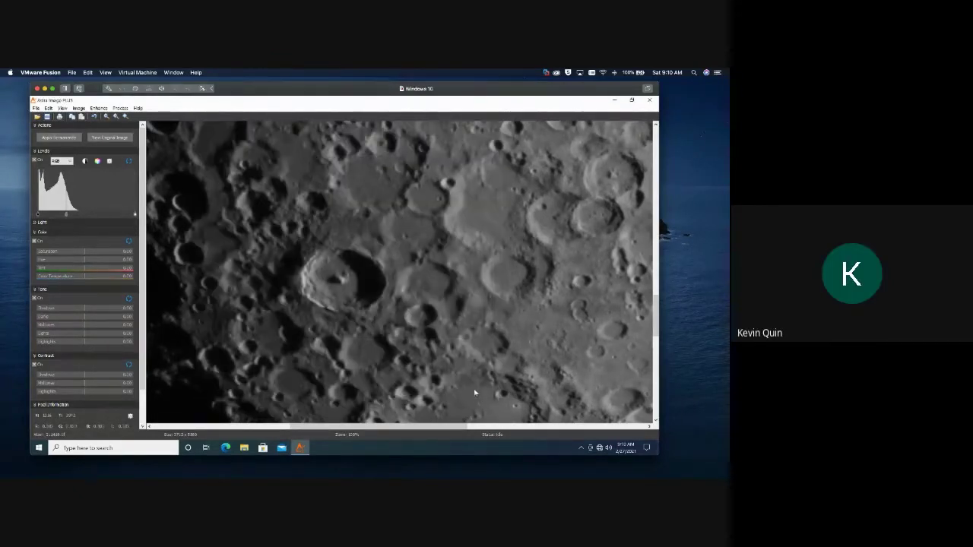
- Apply the levels adjustment permanently and set up Deconvolution for Sharpening with the Lucy-Richardson method, previewing the deep crater with the central peak
click(60, 138)
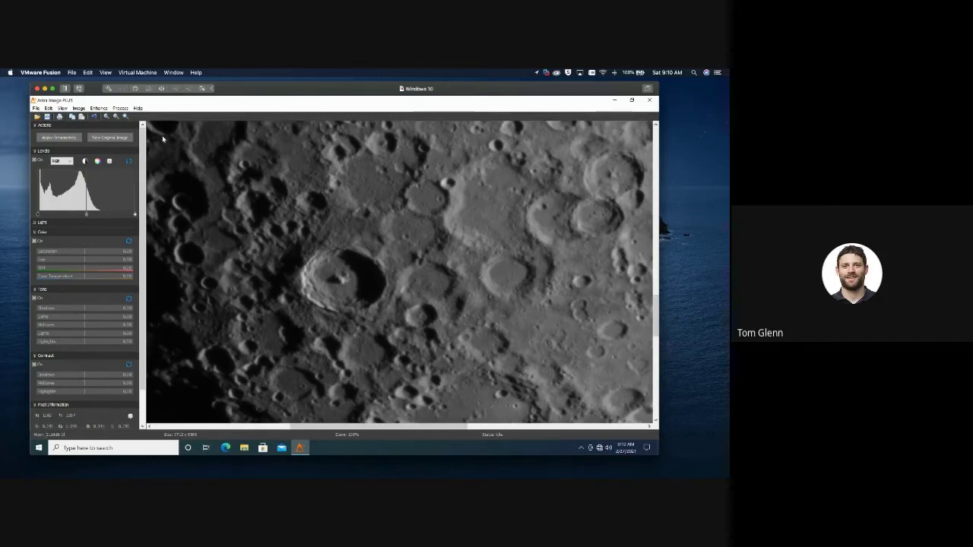
click(98, 108)
mouse_move(137, 117)
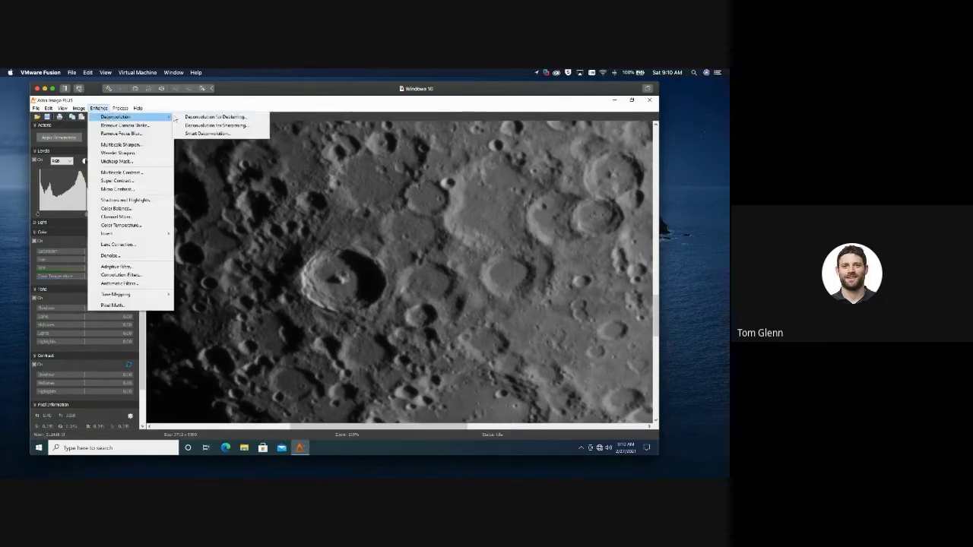
click(216, 125)
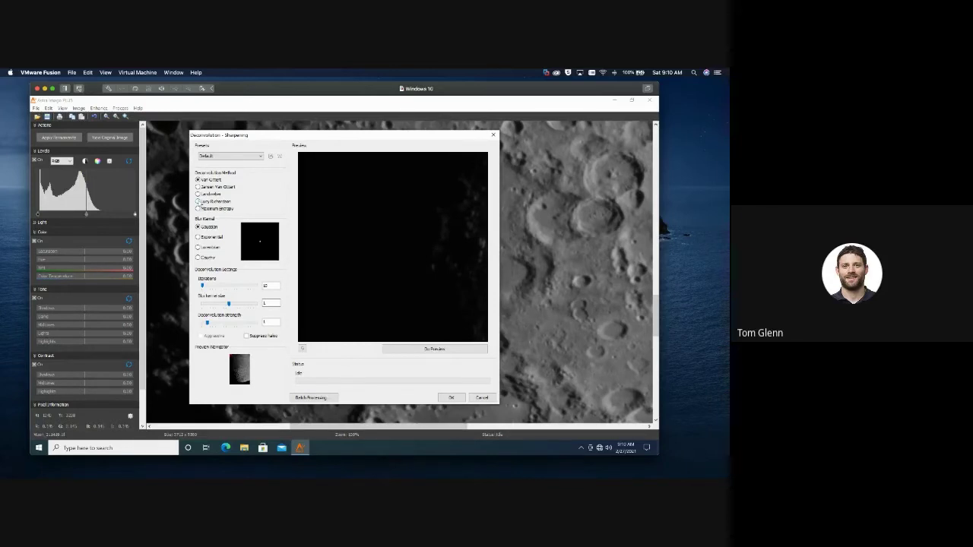
click(198, 201)
drag(232, 359, 240, 377)
drag(351, 321, 388, 315)
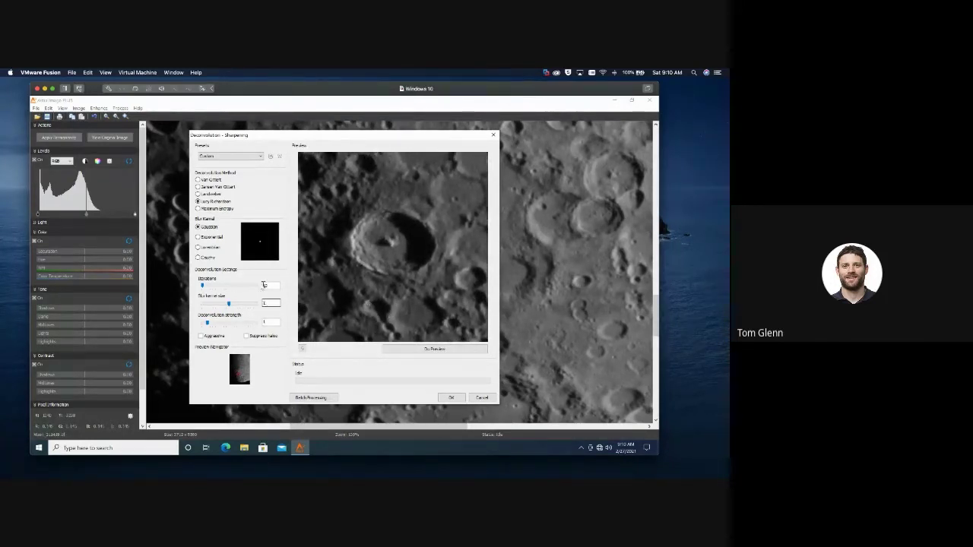
- Preview the crater's sharpening at the default deconvolution strength and again at a strength of 10
click(414, 352)
drag(208, 325, 233, 326)
click(413, 350)
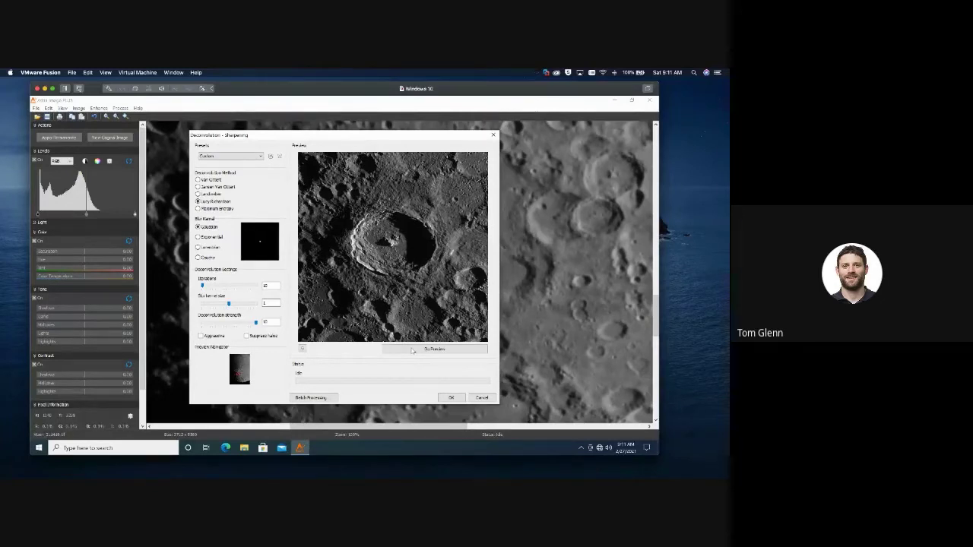
- Preview the sharpening of the crater with blur kernel sizes of 1.5, 2 and 4 to compare the effect
double_click(275, 303)
text(1.5)
click(399, 350)
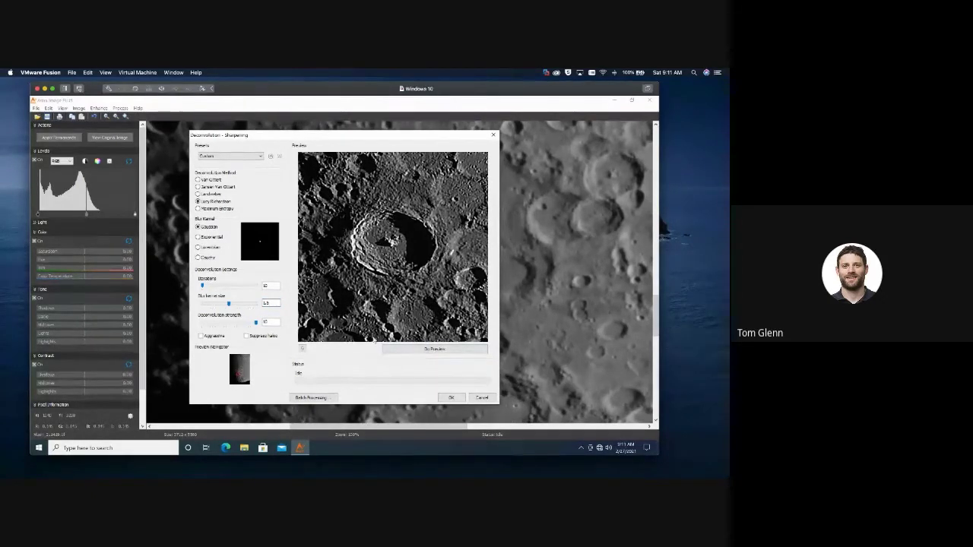
double_click(277, 302)
text(2)
click(404, 351)
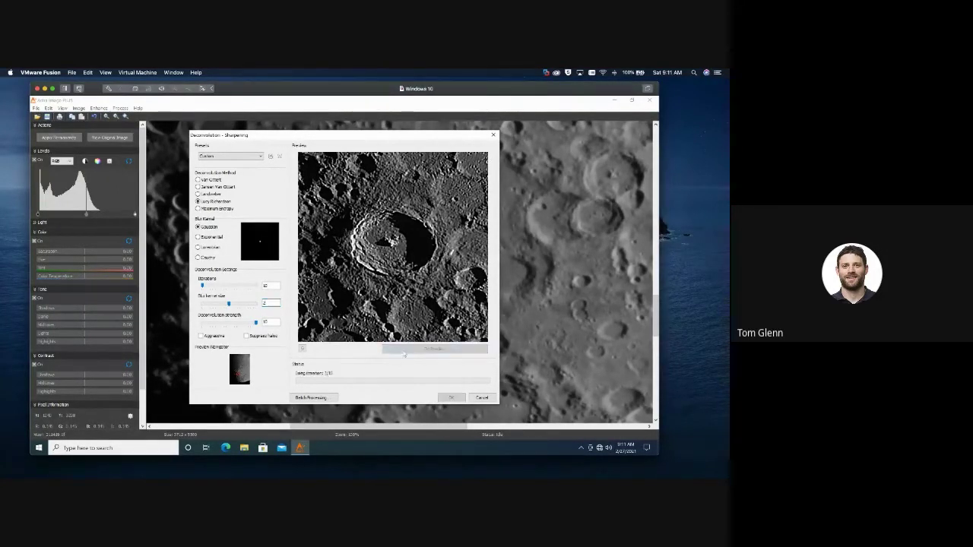
double_click(276, 302)
text(4)
click(390, 351)
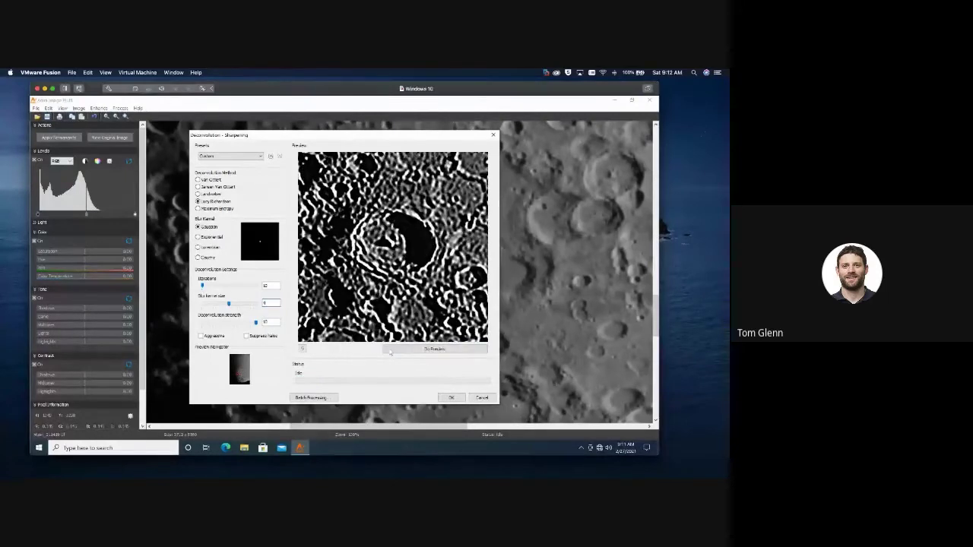
- Preview the crater with smaller blur kernel sizes, the last one 0.3, and discard the deconvolution
double_click(268, 303)
click(390, 351)
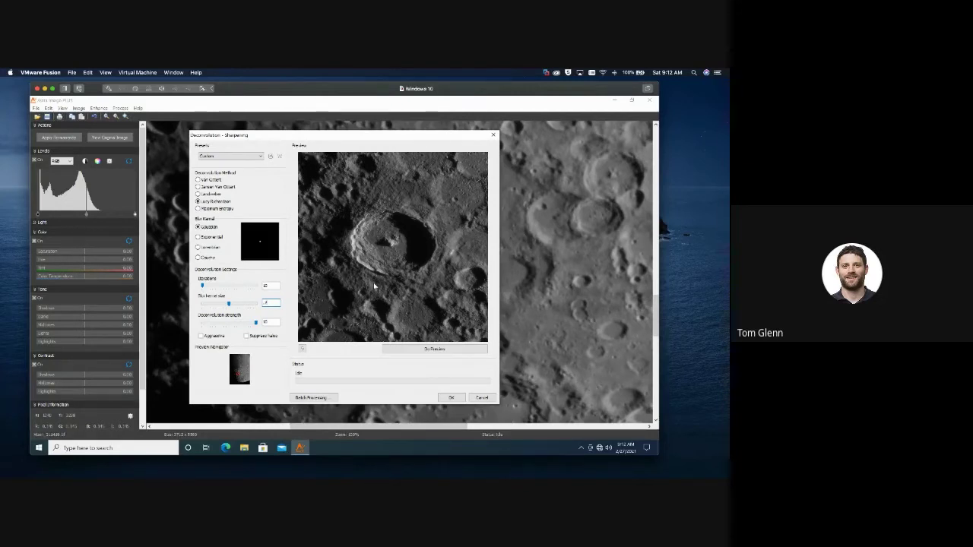
double_click(278, 303)
text(8)
click(397, 351)
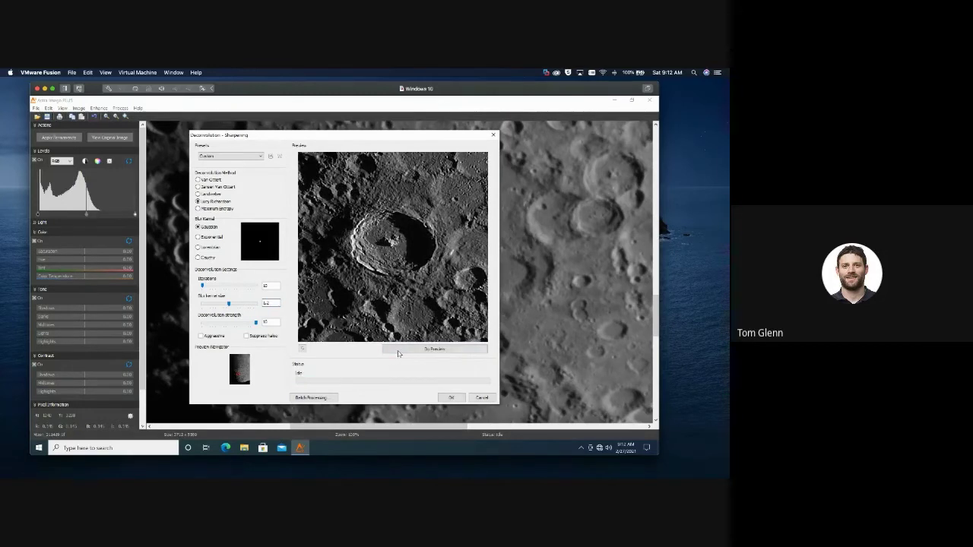
double_click(277, 303)
text(0.3)
click(393, 349)
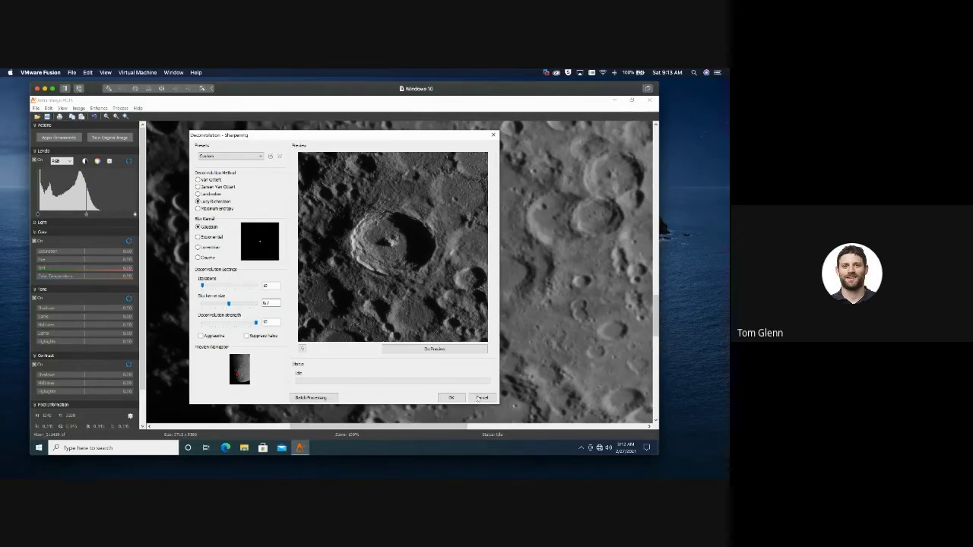
click(477, 399)
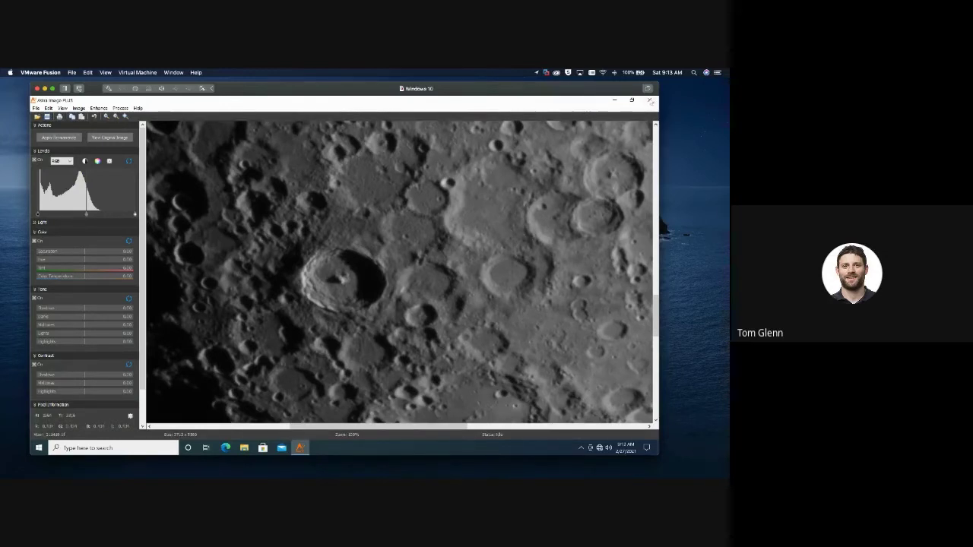
- Close Astra Image, launch RegiStax 6 and open the stacked image Moon_211419 from the 500 frames folder
click(650, 99)
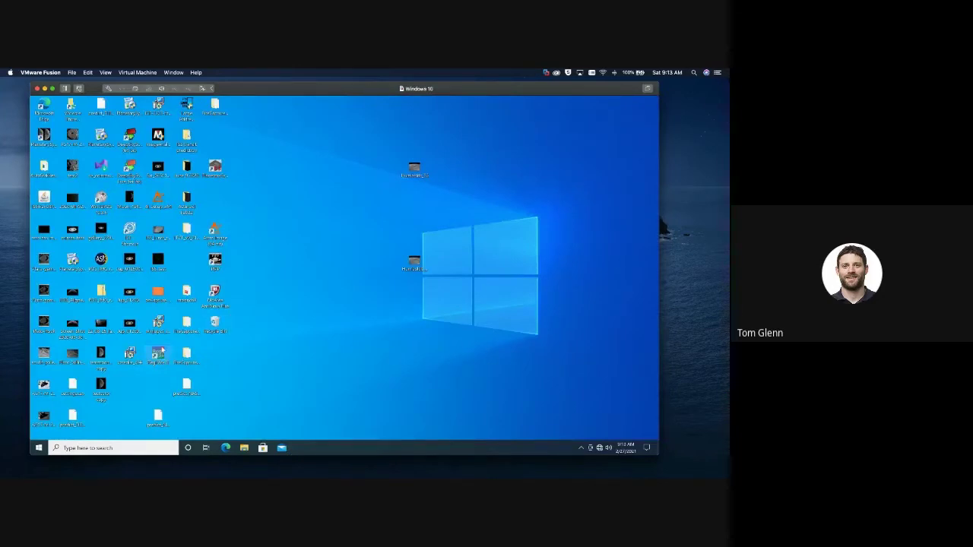
double_click(159, 353)
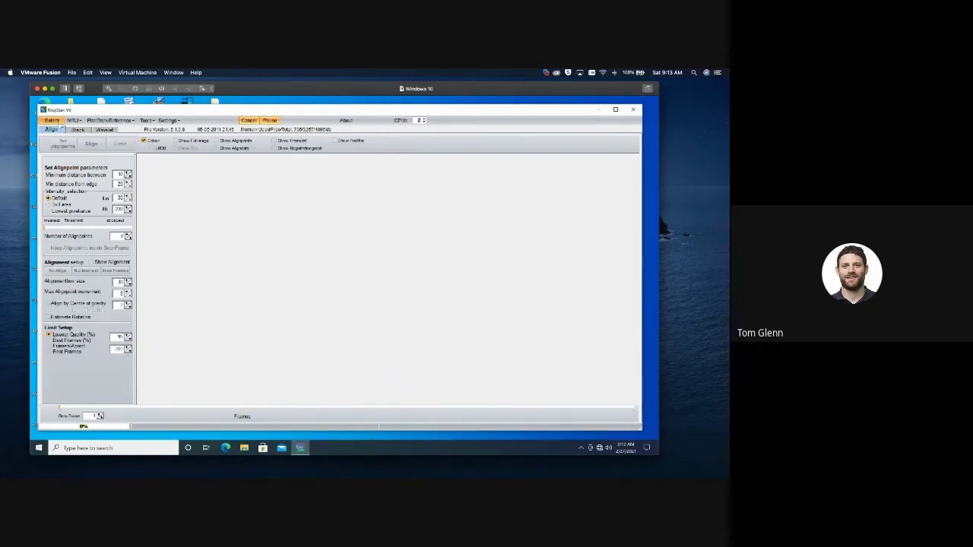
click(53, 121)
click(72, 132)
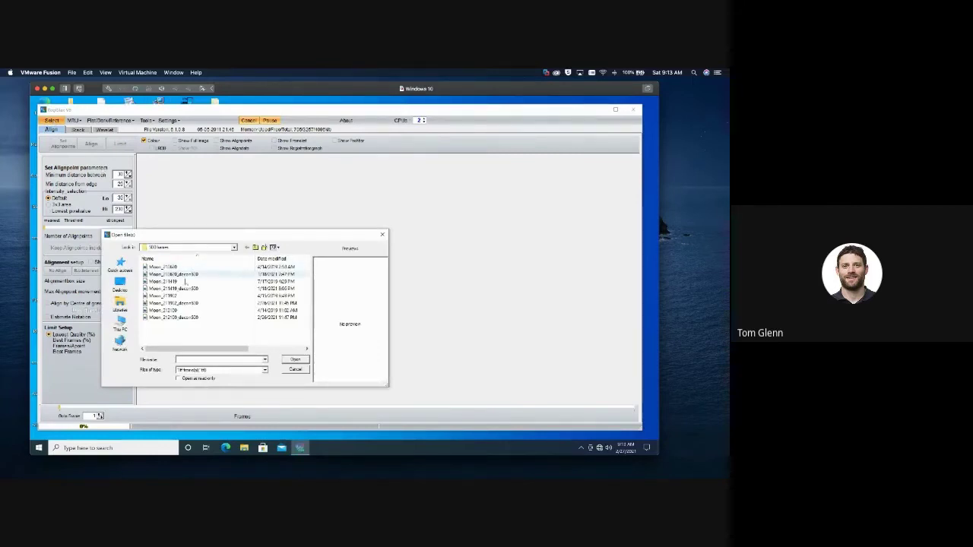
double_click(182, 283)
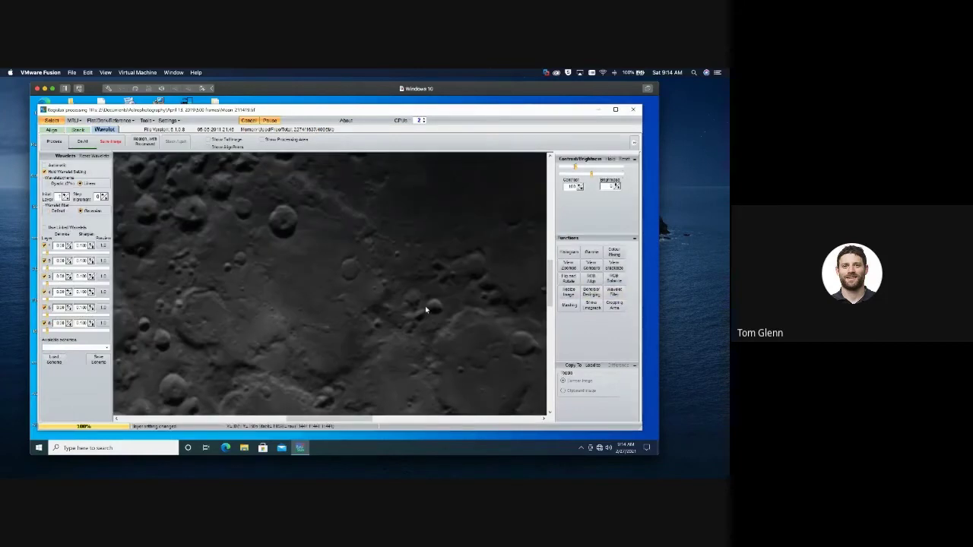
- Sharpen the Moon image by strongly raising wavelet layer 1, checking the effect around the deep crater with the central peak
drag(362, 419, 316, 421)
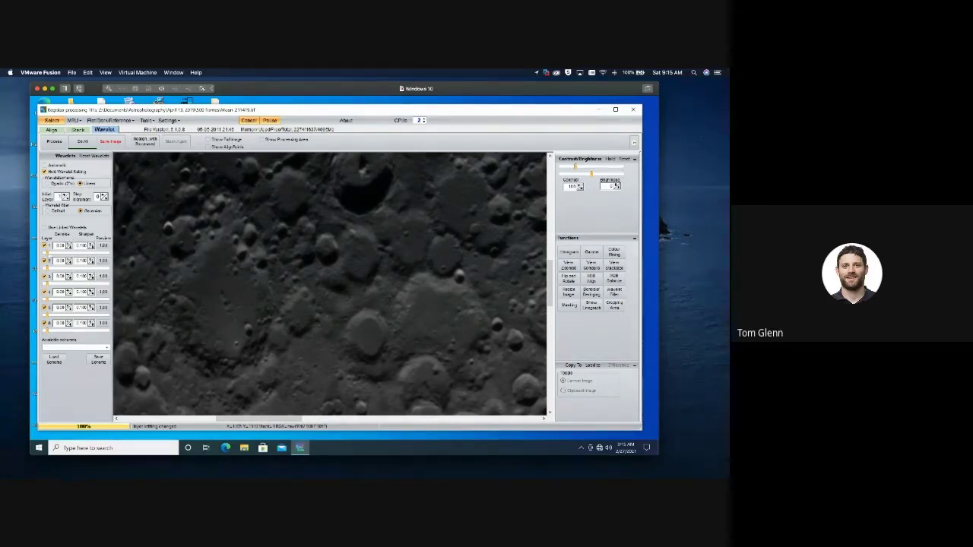
drag(46, 258, 81, 257)
drag(295, 415, 317, 417)
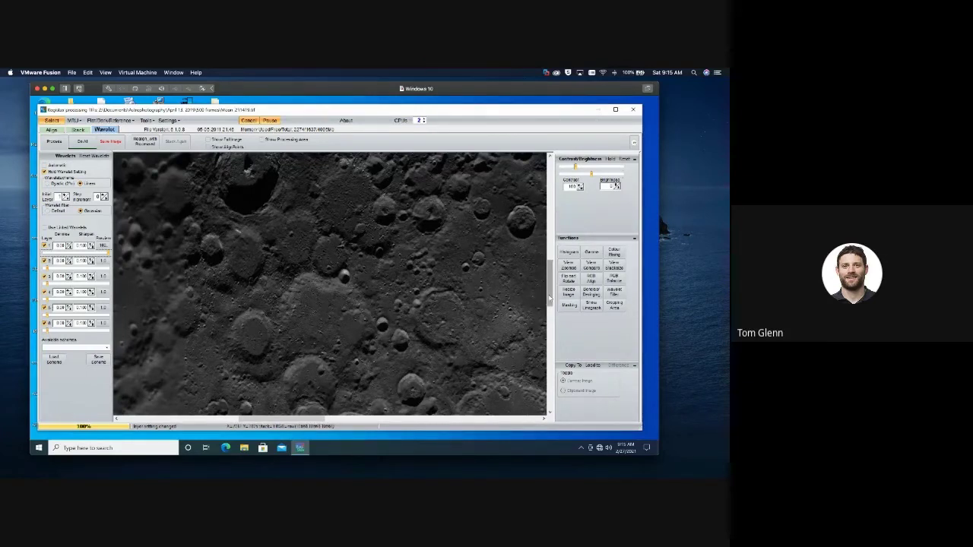
drag(549, 299, 550, 287)
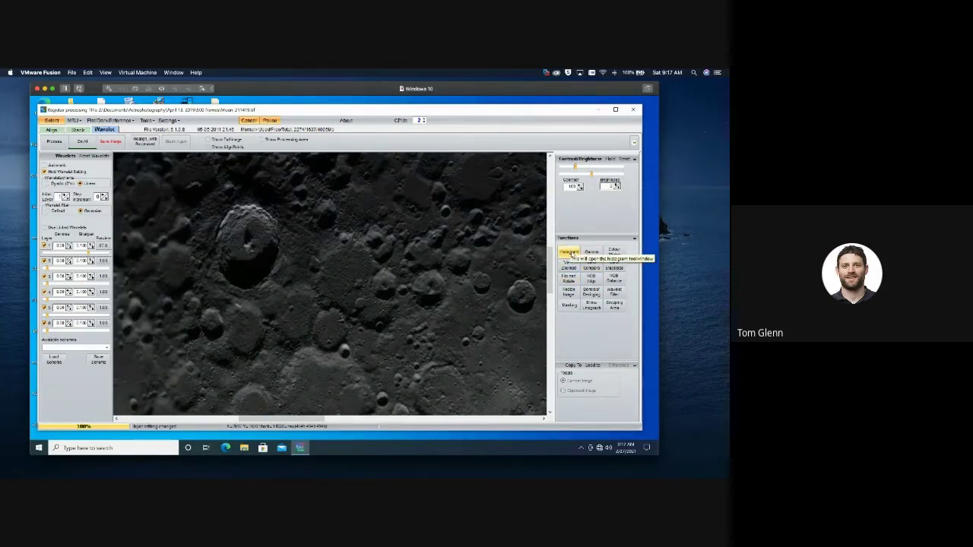
- Check the image's histogram and close RegiStax without saving the results
click(568, 254)
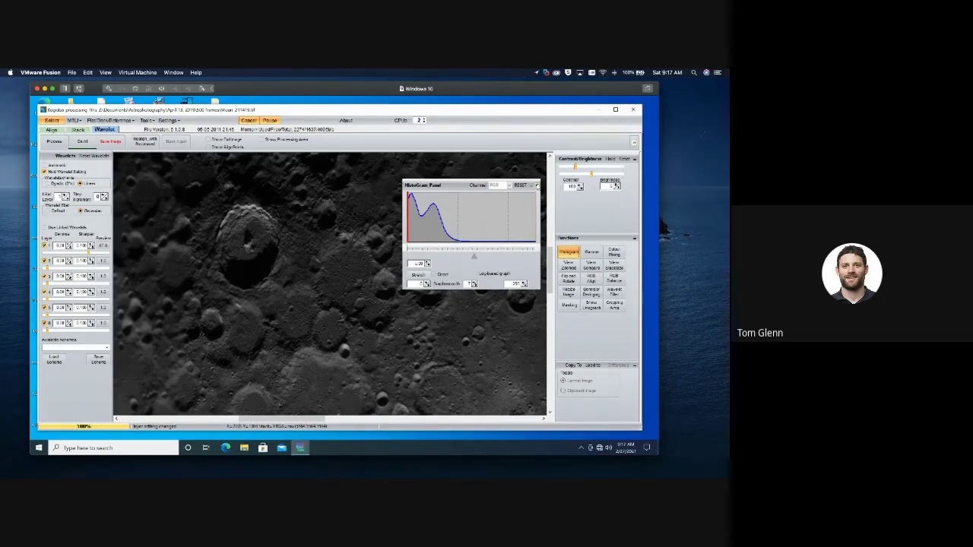
click(536, 185)
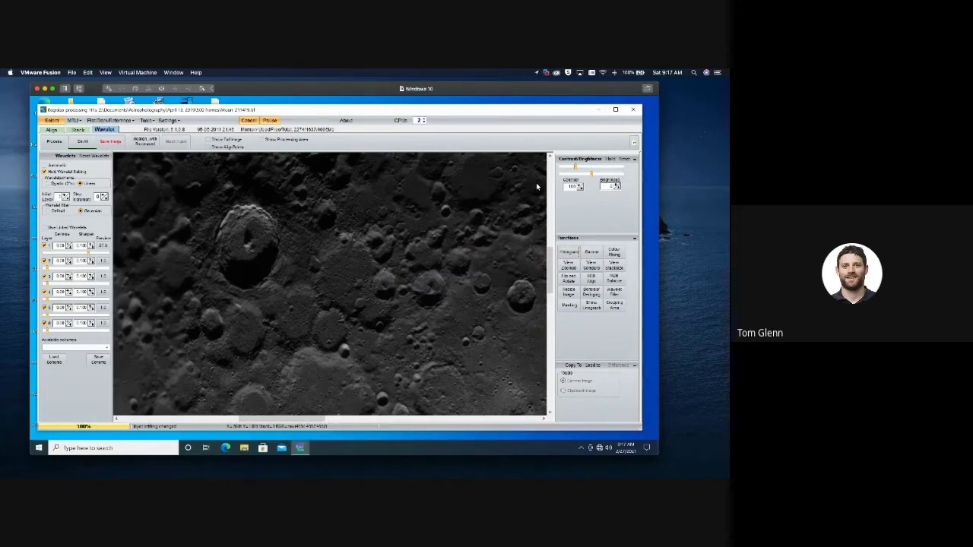
click(634, 109)
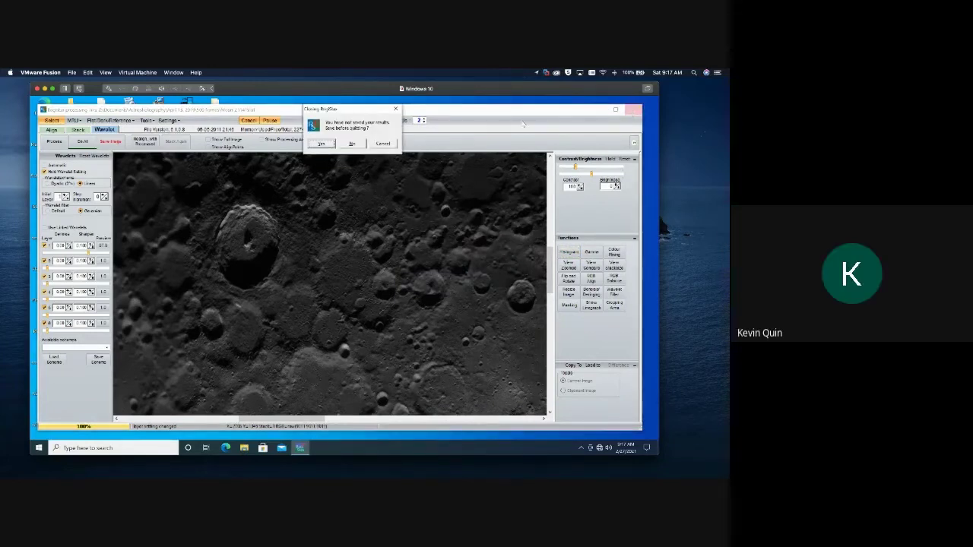
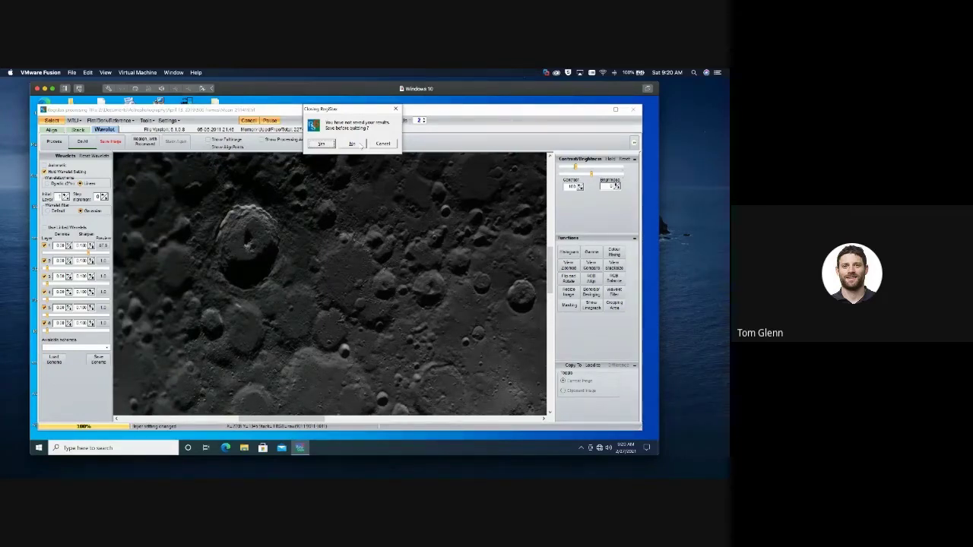
click(361, 144)
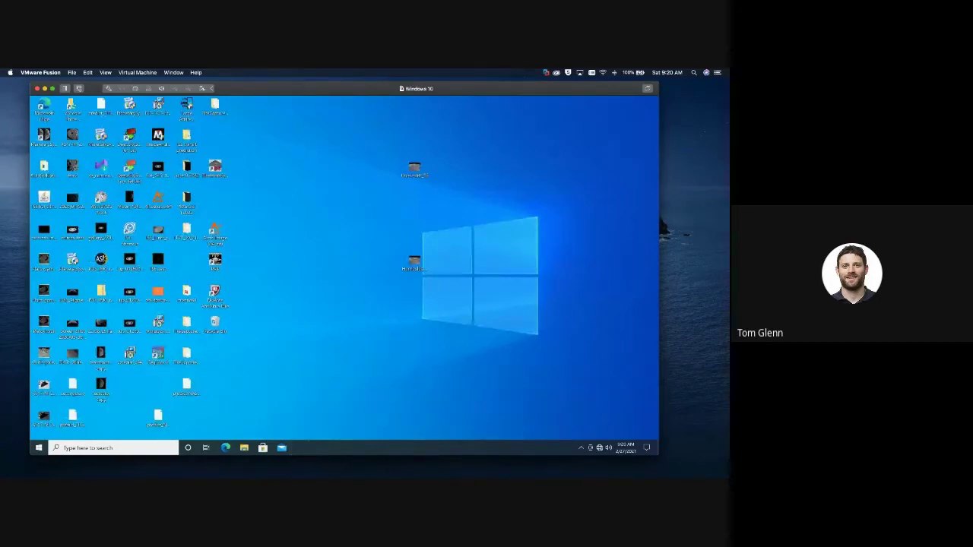
key(ctrl+Up)
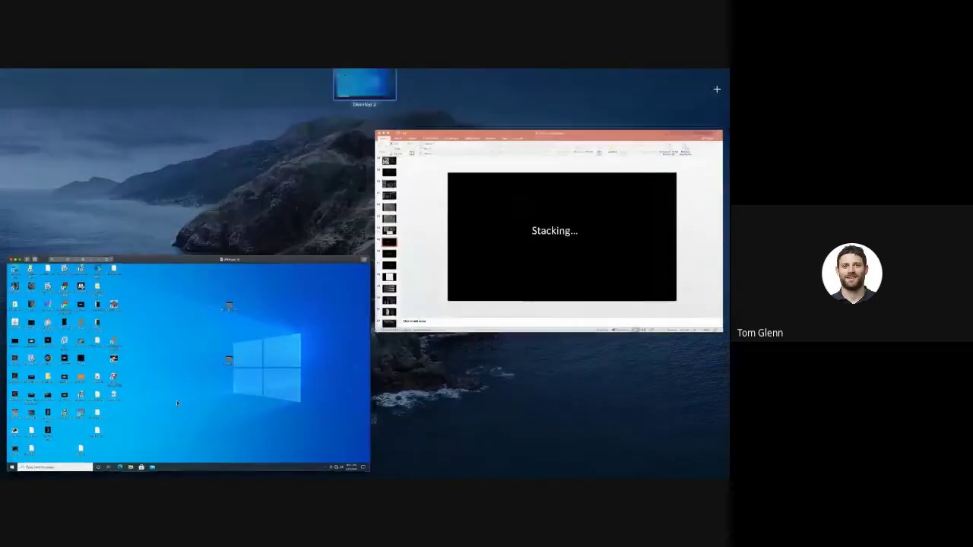
click(216, 338)
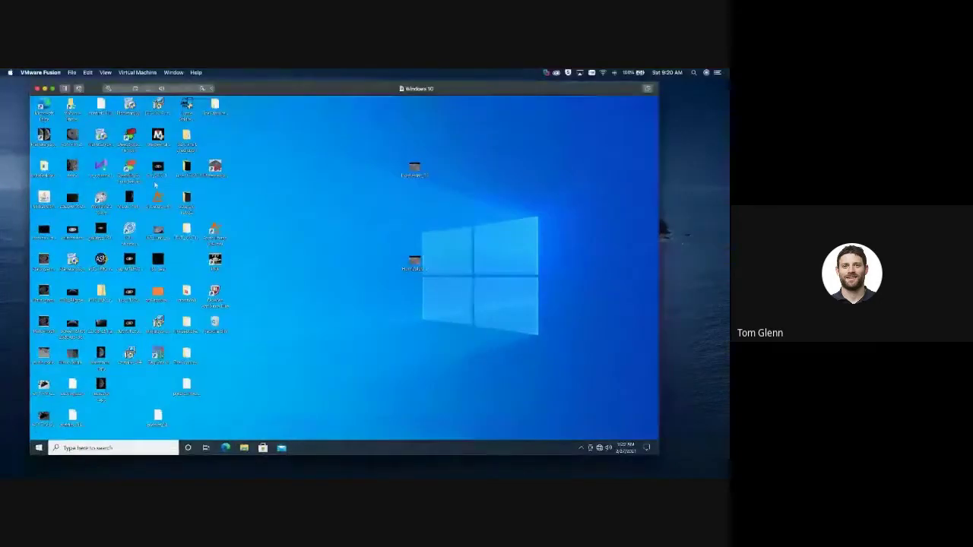
- Minimize the Windows virtual machine and run the PowerPoint slide show from the Stacking slide through to the Post processing slide
click(45, 89)
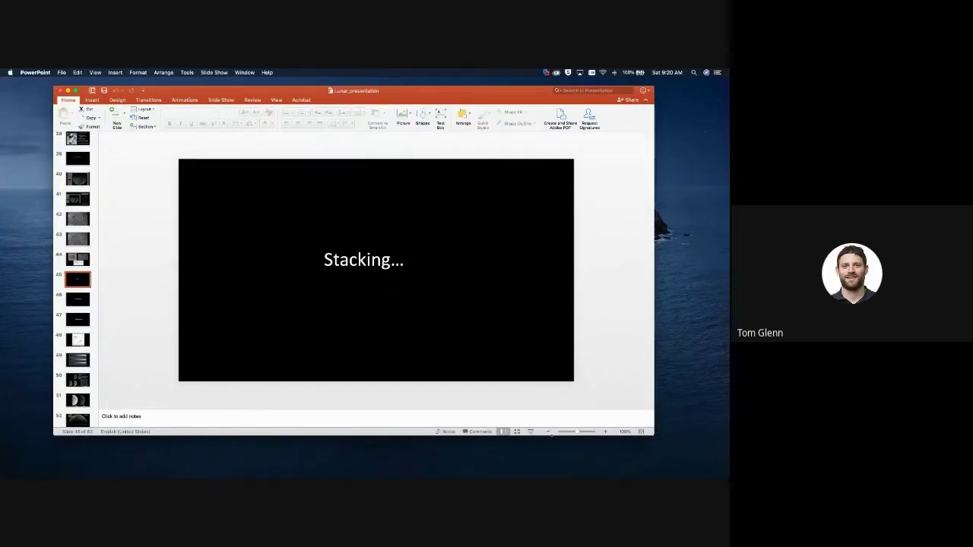
click(531, 431)
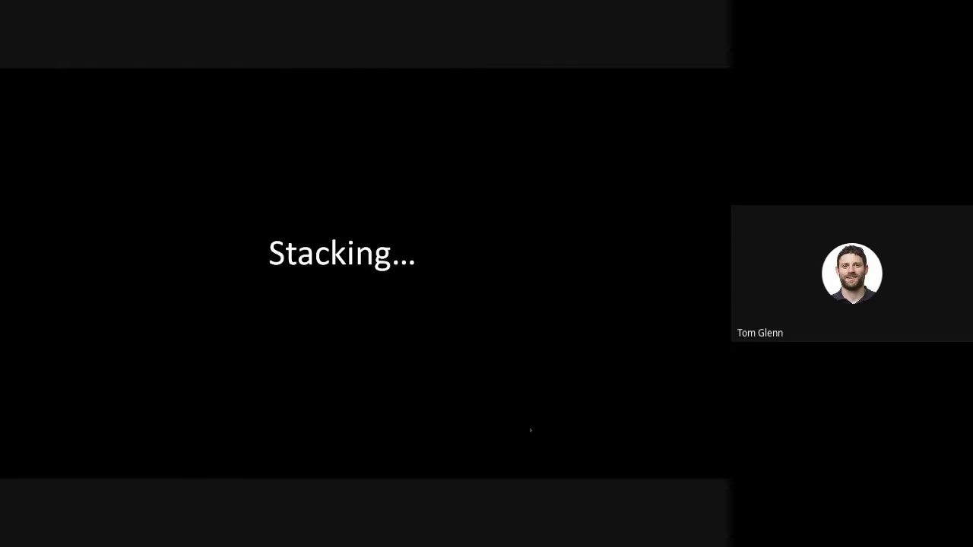
click(530, 431)
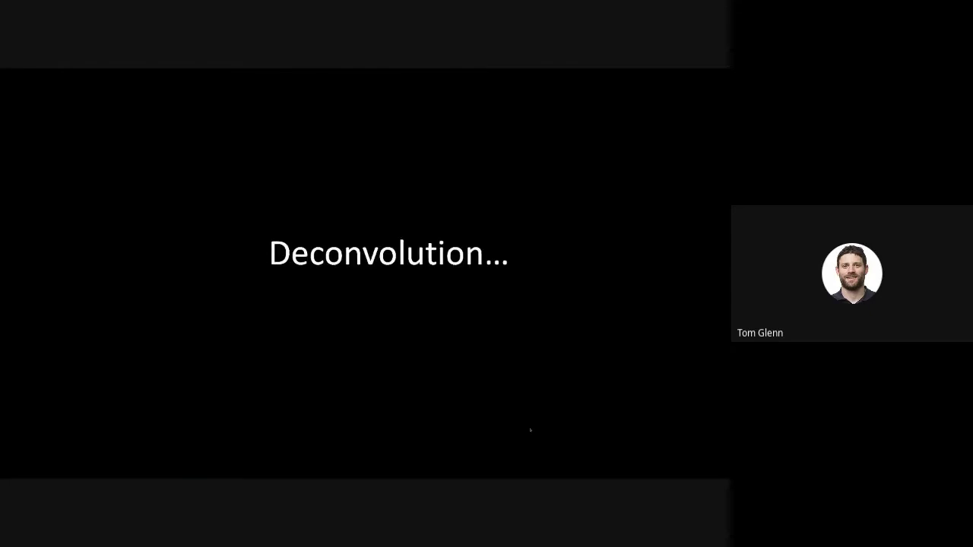
click(531, 430)
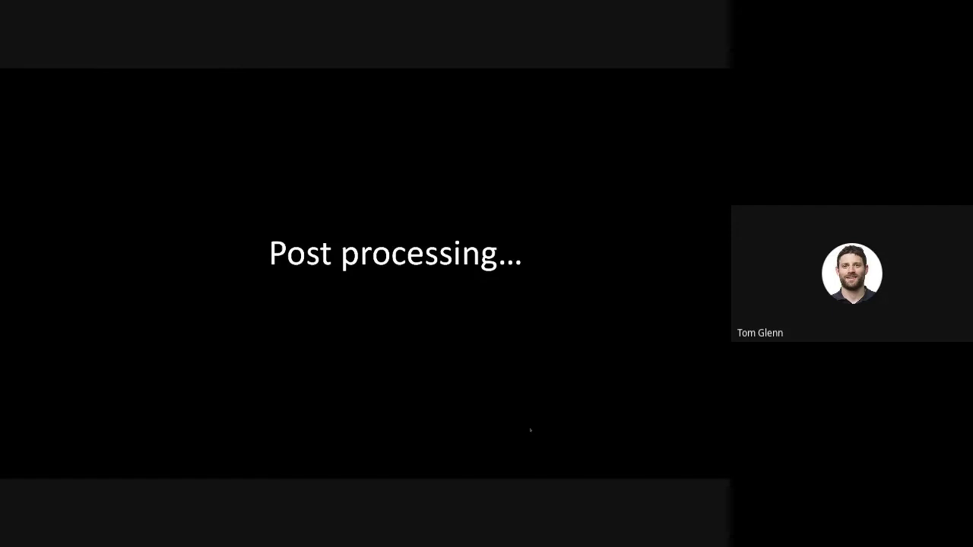
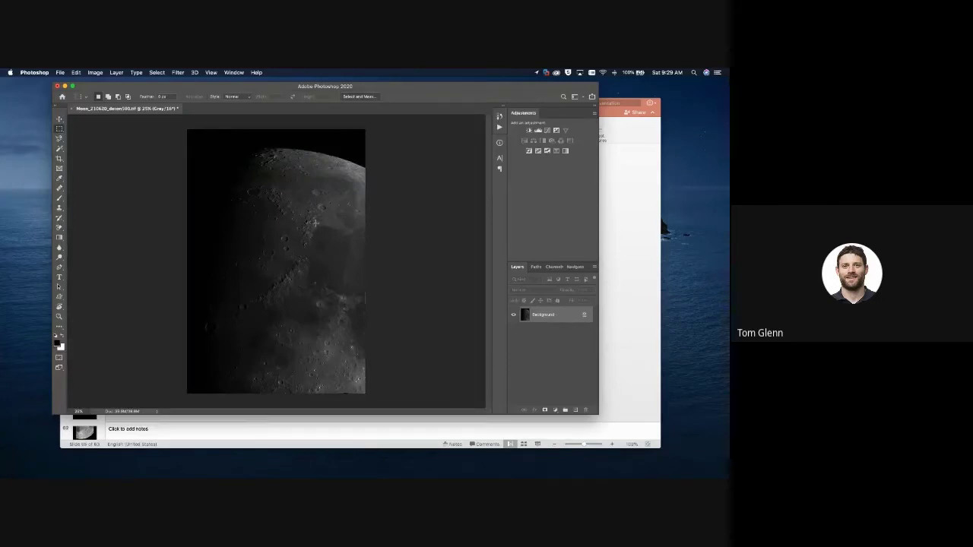
- Show the Moon image full screen in Photoshop, unlock its Background layer and add a Levels adjustment with the midtone value set to 2.2
key(f)
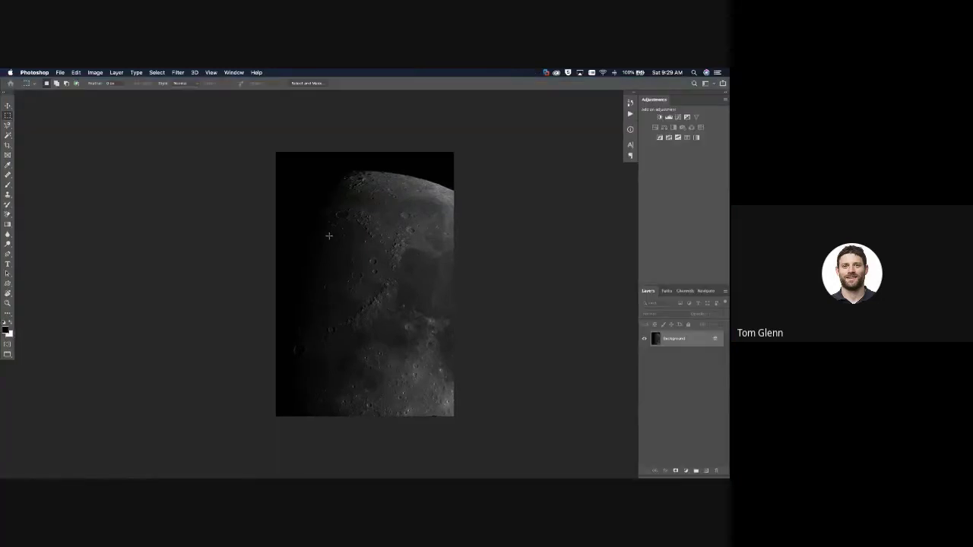
key(super+plus)
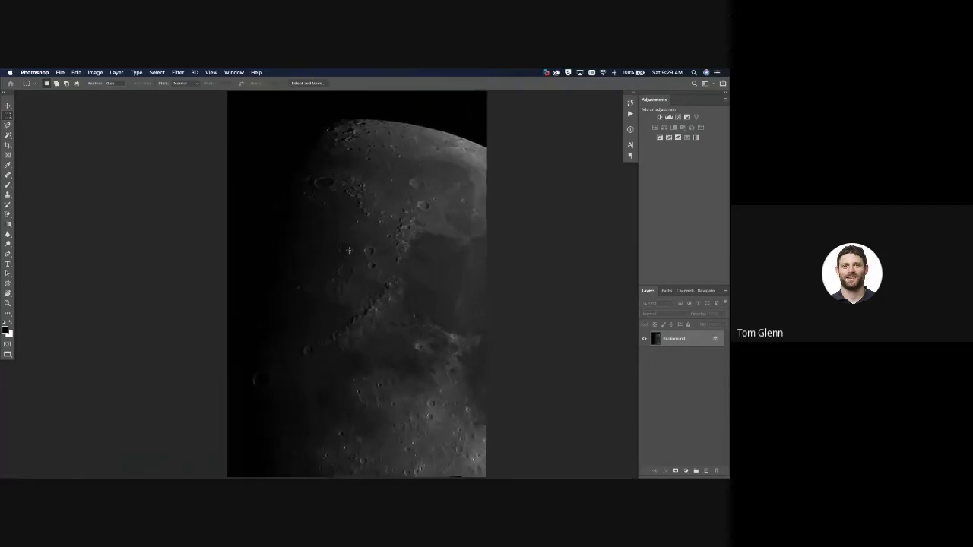
scroll(349, 250, right, 2)
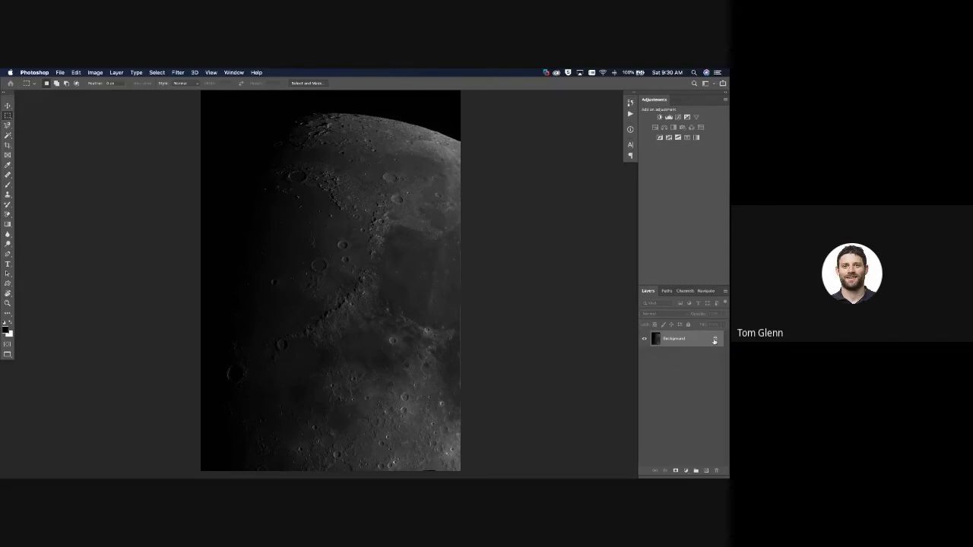
click(715, 341)
click(669, 117)
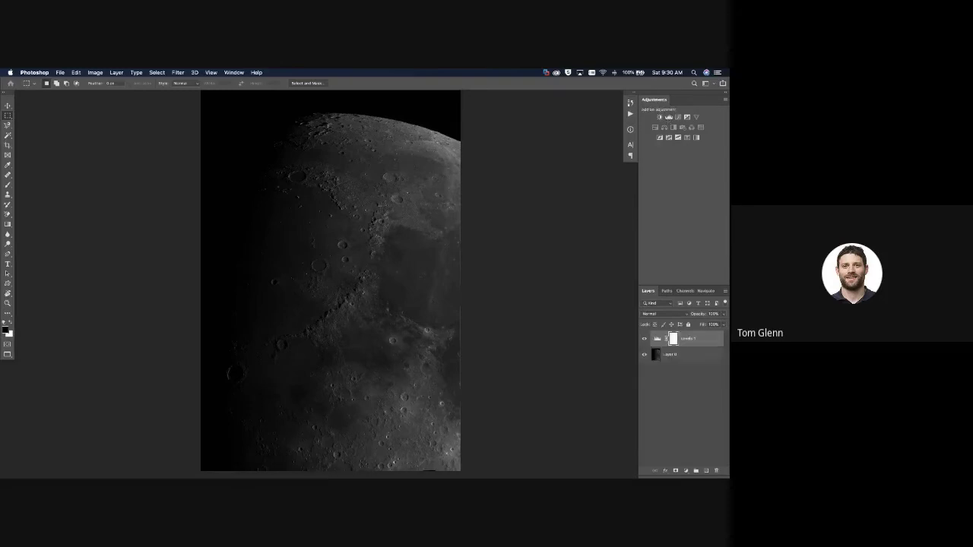
drag(123, 272, 149, 133)
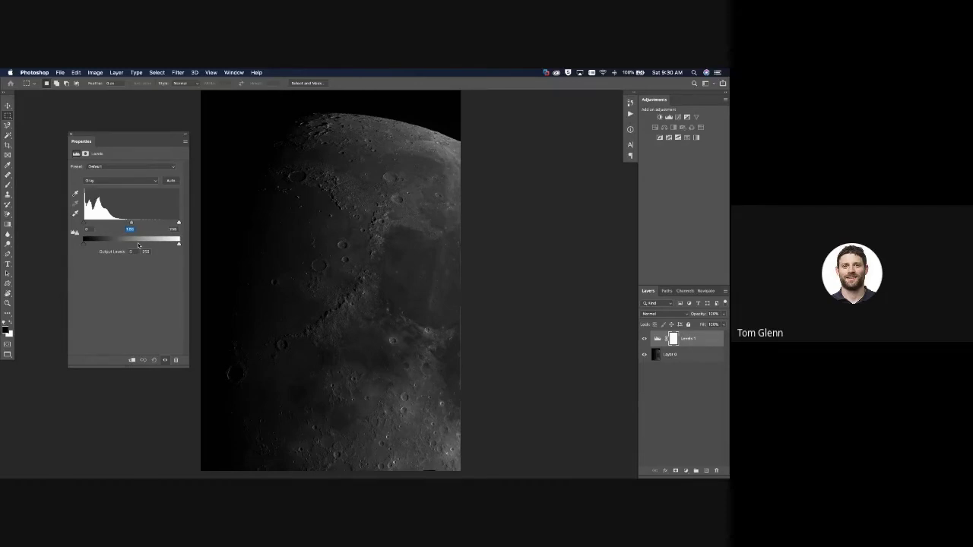
text(2.0)
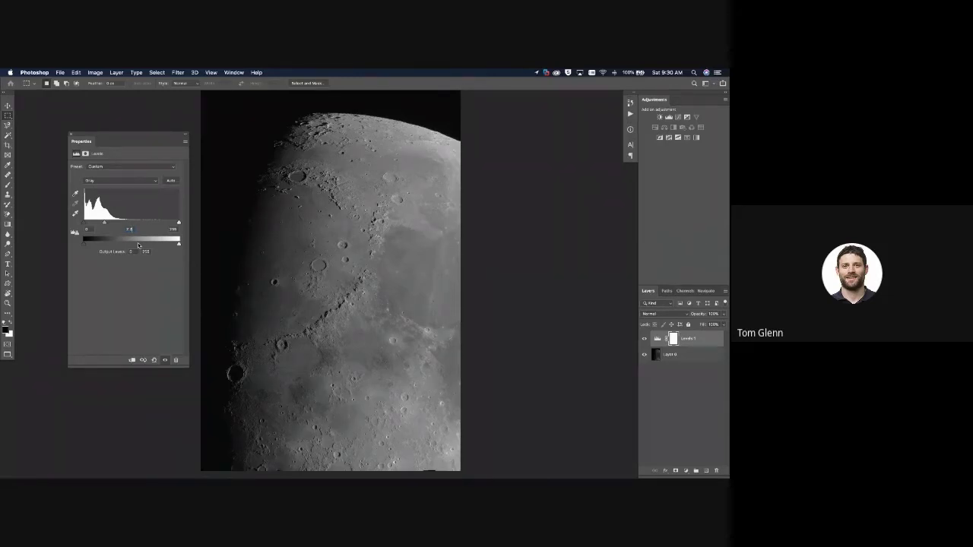
- Marquee-select a rectangular area in the dark region beside the terminator, below and left of the large flat-floored crater
key(super+minus)
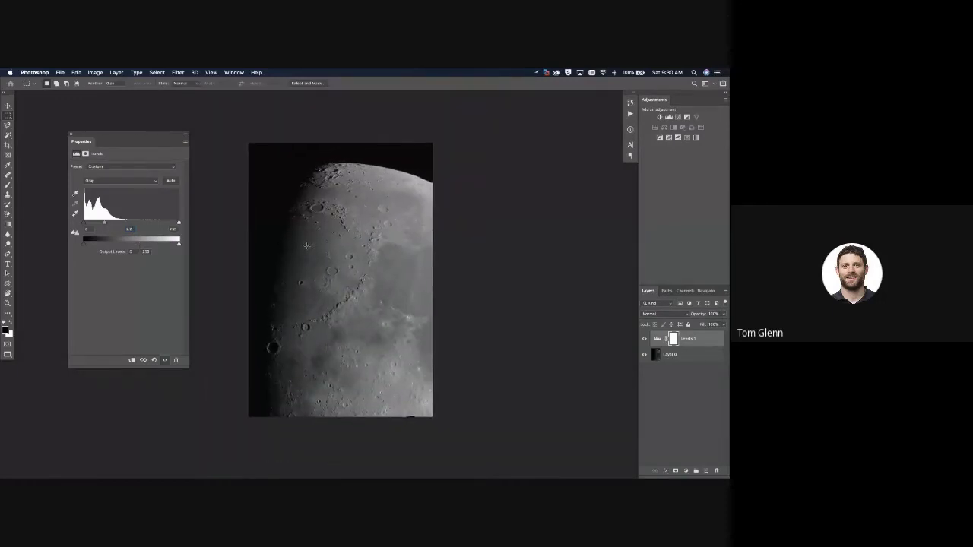
scroll(307, 246, up, 10)
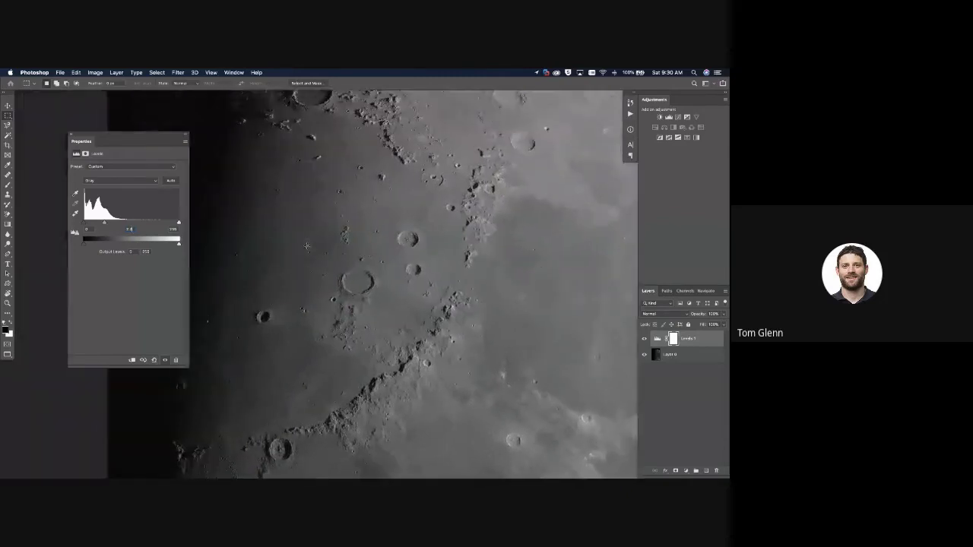
scroll(307, 246, up, 10)
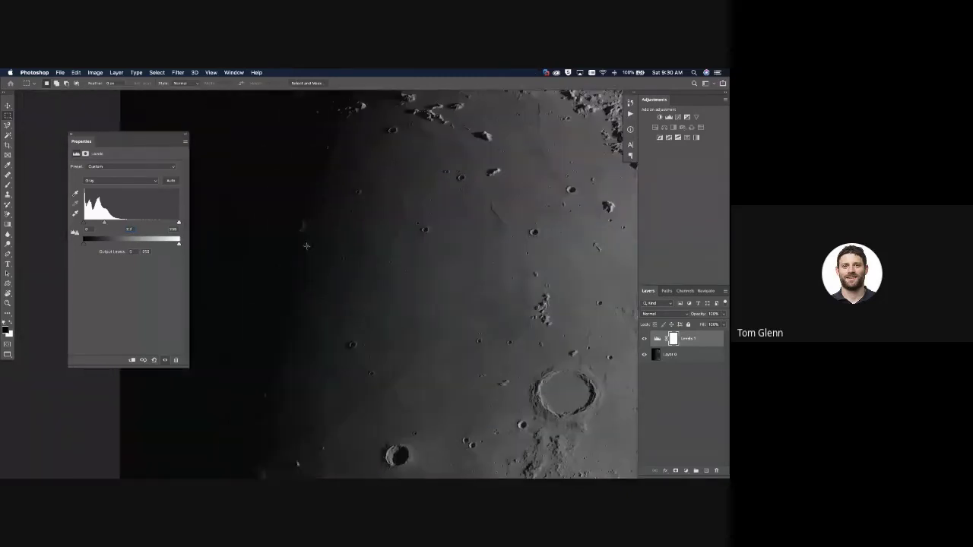
scroll(307, 245, up, 2)
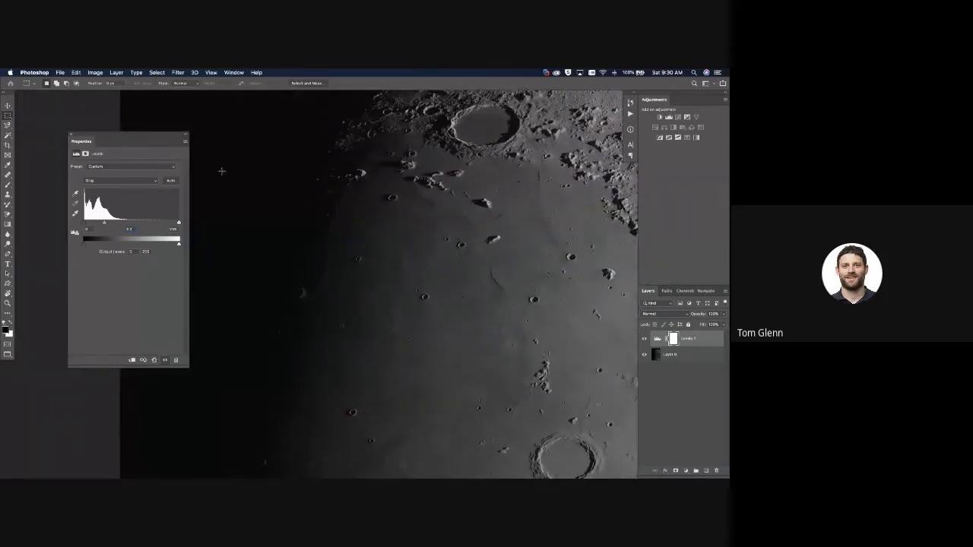
drag(222, 170, 292, 264)
- Show the Histogram over the image, beside the selected dark area and clear of the Levels properties
click(233, 72)
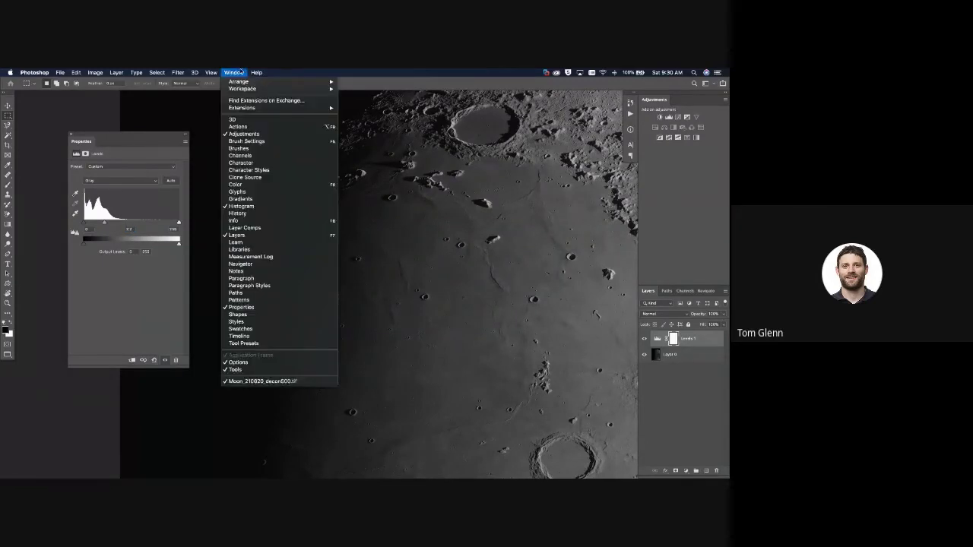
click(257, 199)
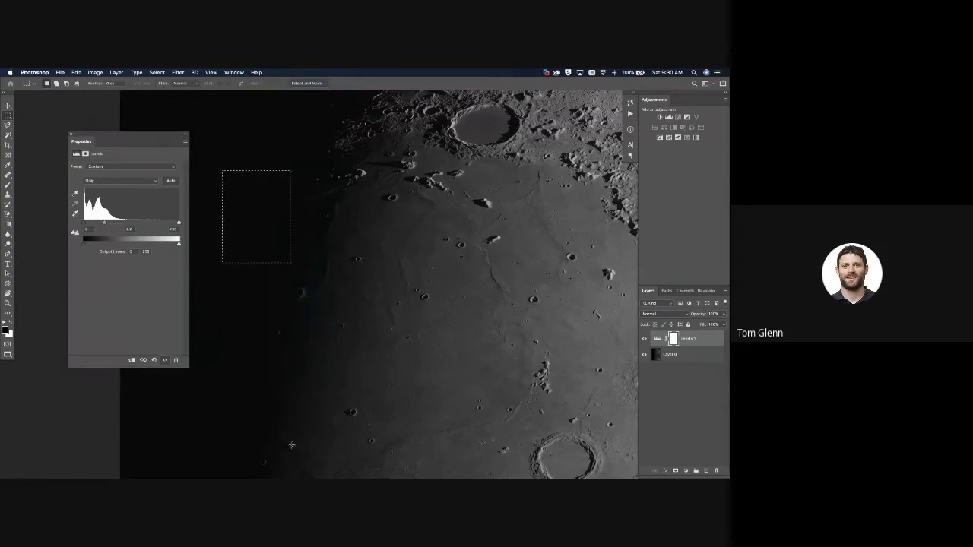
key(Tab)
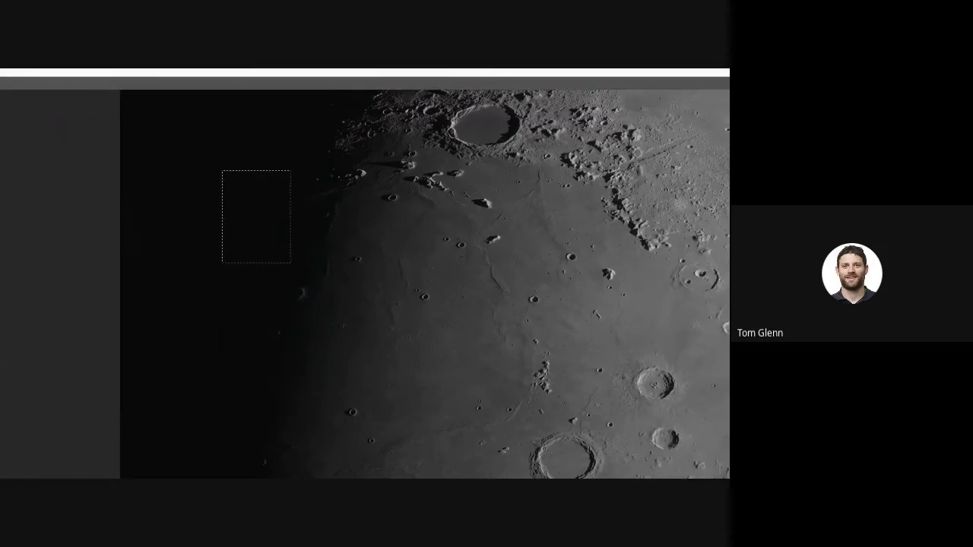
key(Tab)
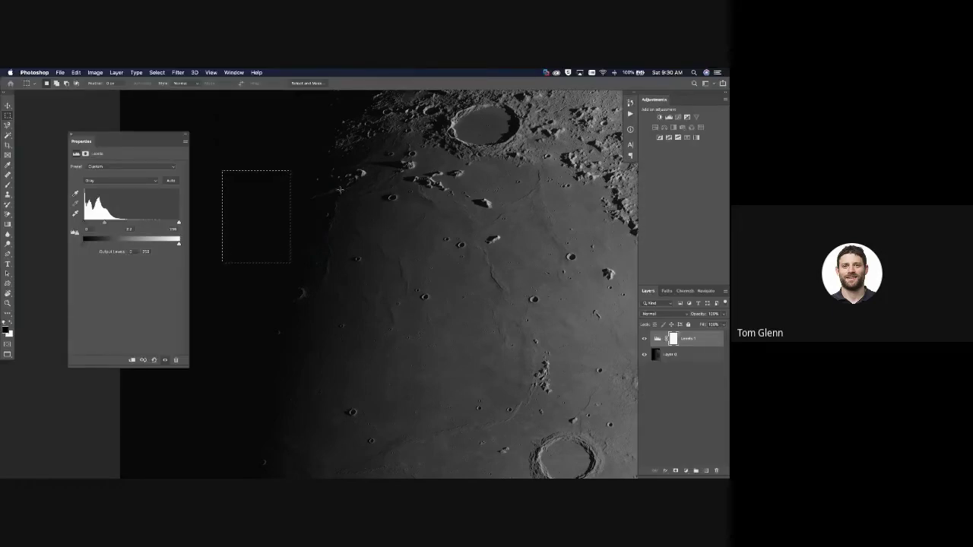
key(f)
key(f)
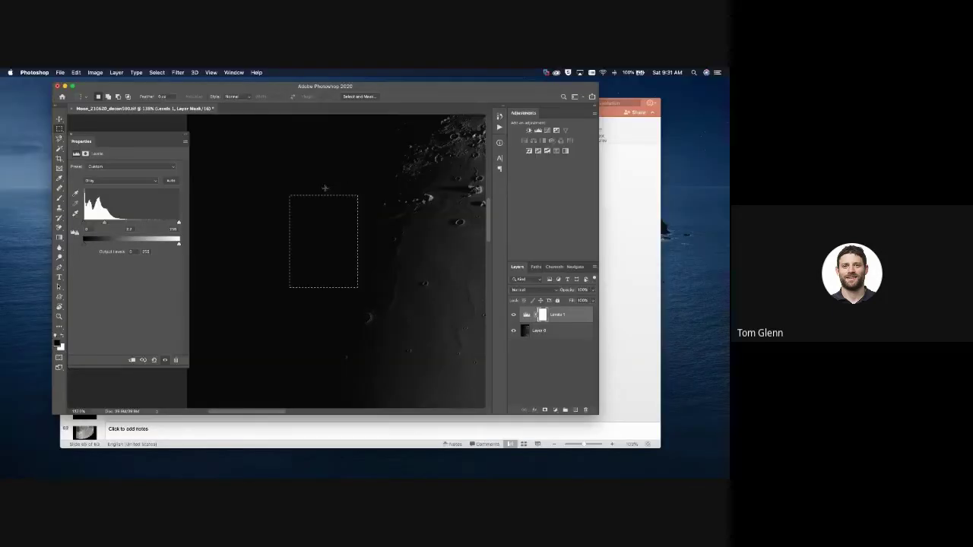
drag(194, 137, 232, 129)
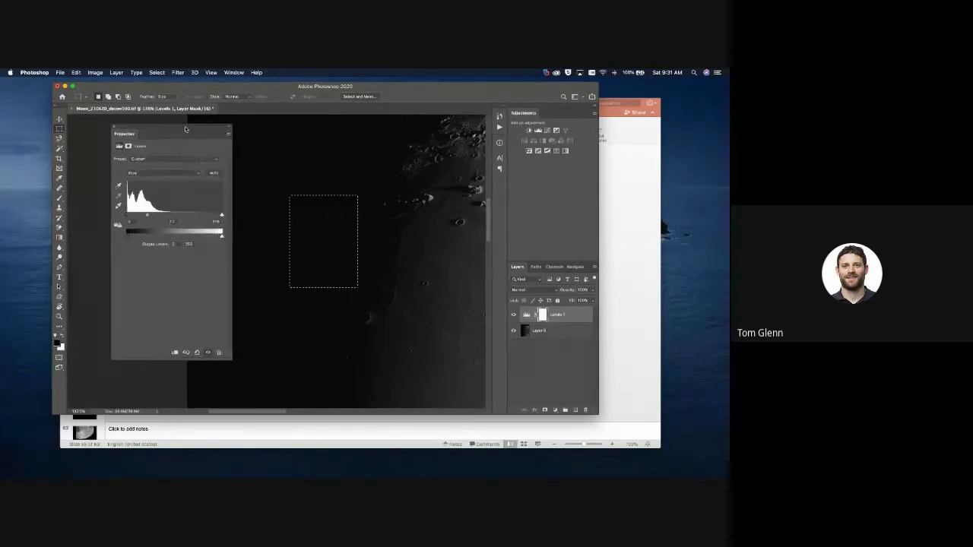
click(233, 73)
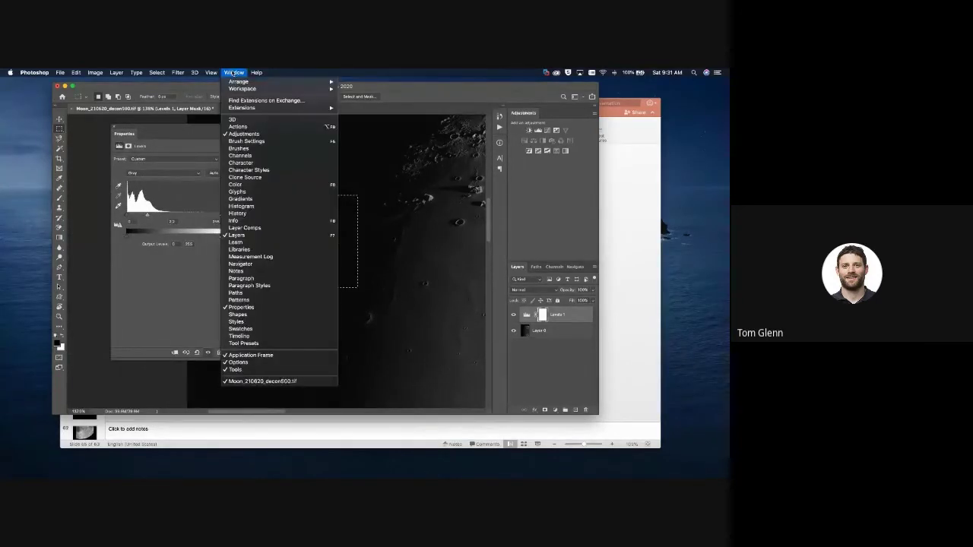
click(343, 230)
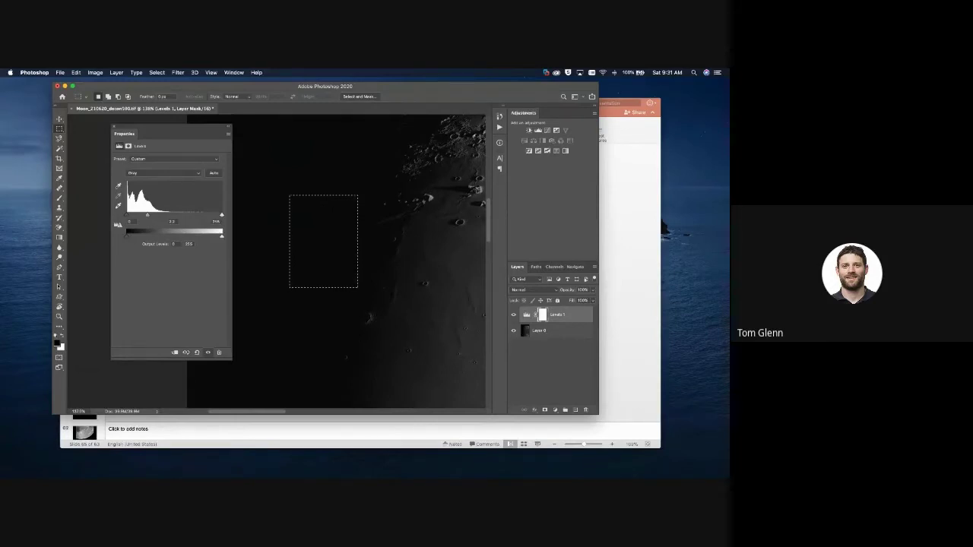
drag(384, 222, 401, 148)
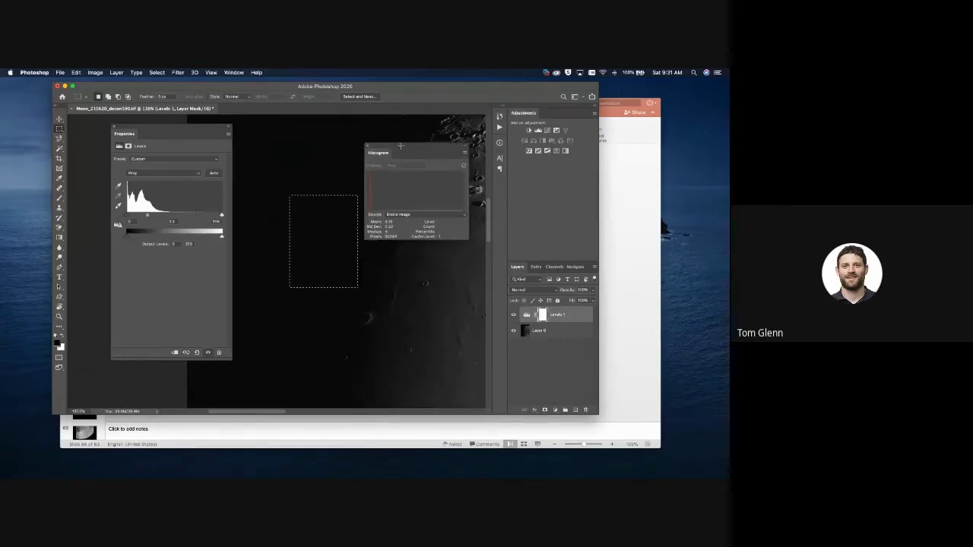
- Return to full-screen view and compare the histograms of the selection over the lit lunar plain and at the dark terminator edge
key(f)
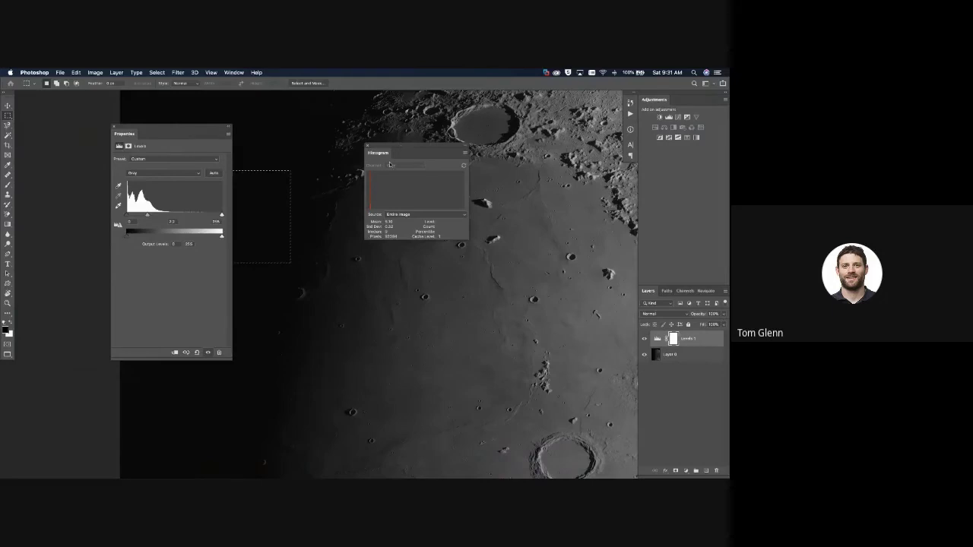
drag(274, 217, 501, 326)
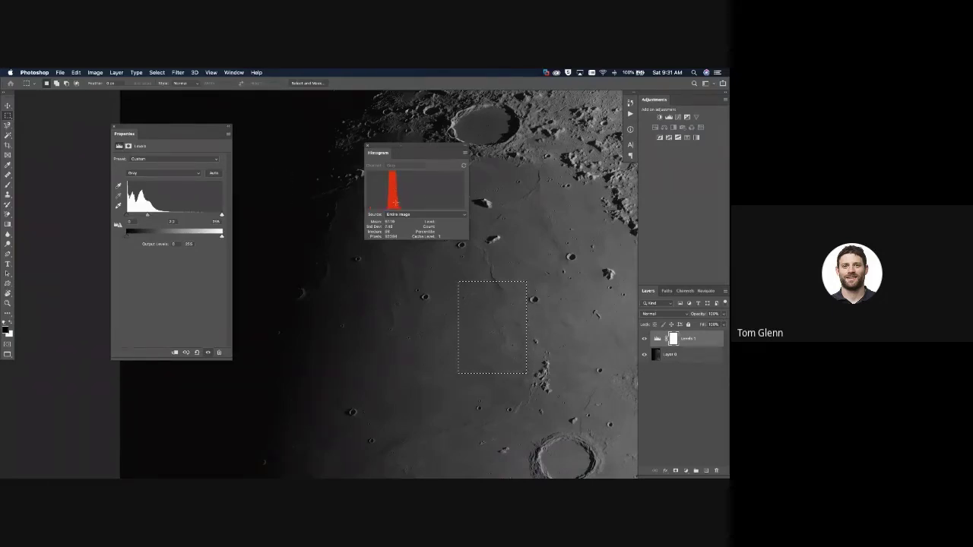
drag(483, 314, 294, 233)
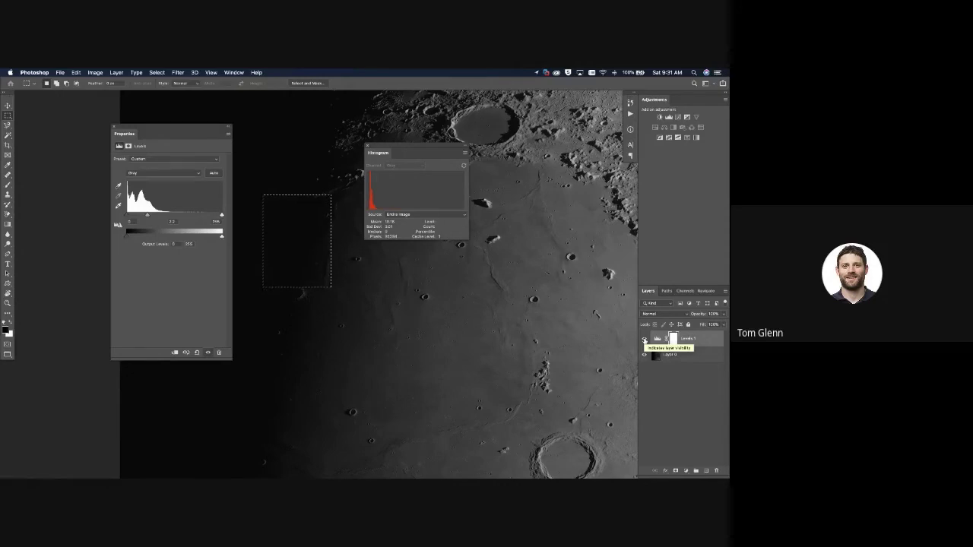
- Compare the terminator region down to the large shadowed crater with the Levels adjustment hidden and shown
click(644, 340)
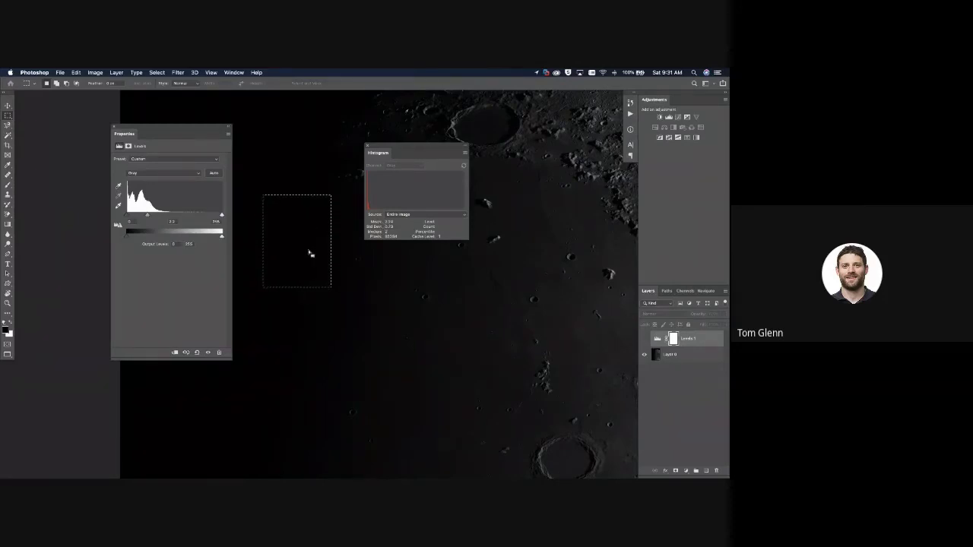
scroll(314, 288, down, 10)
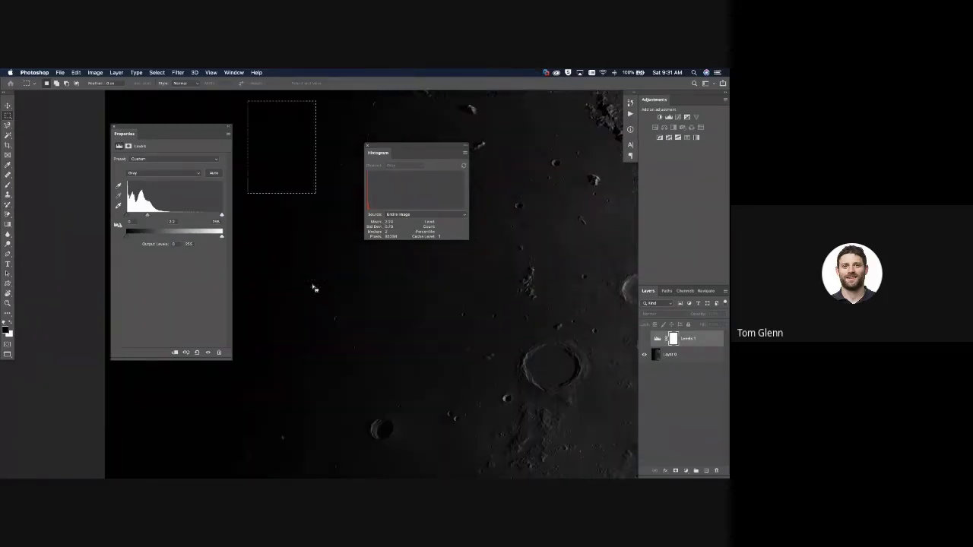
scroll(314, 288, down, 5)
scroll(314, 288, left, 2)
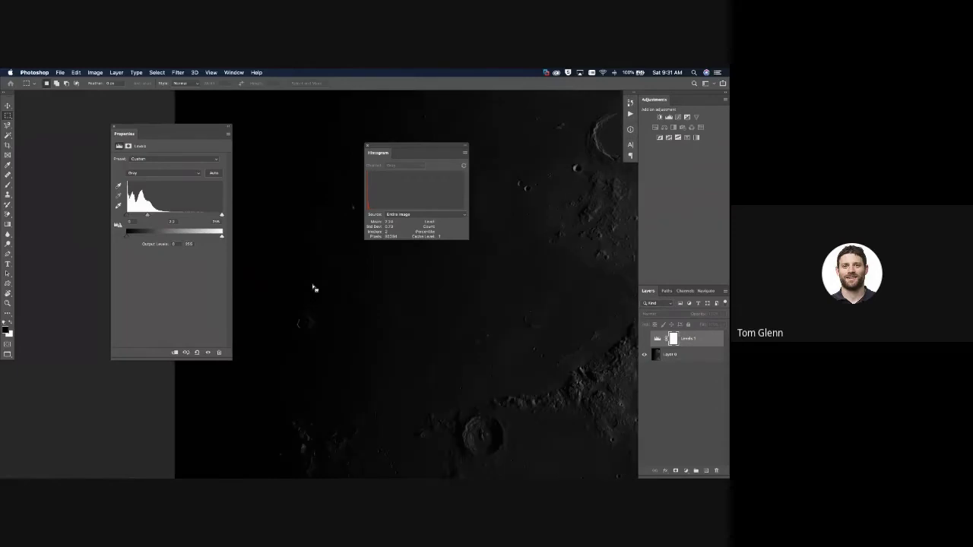
scroll(314, 288, down, 8)
scroll(314, 288, left, 1)
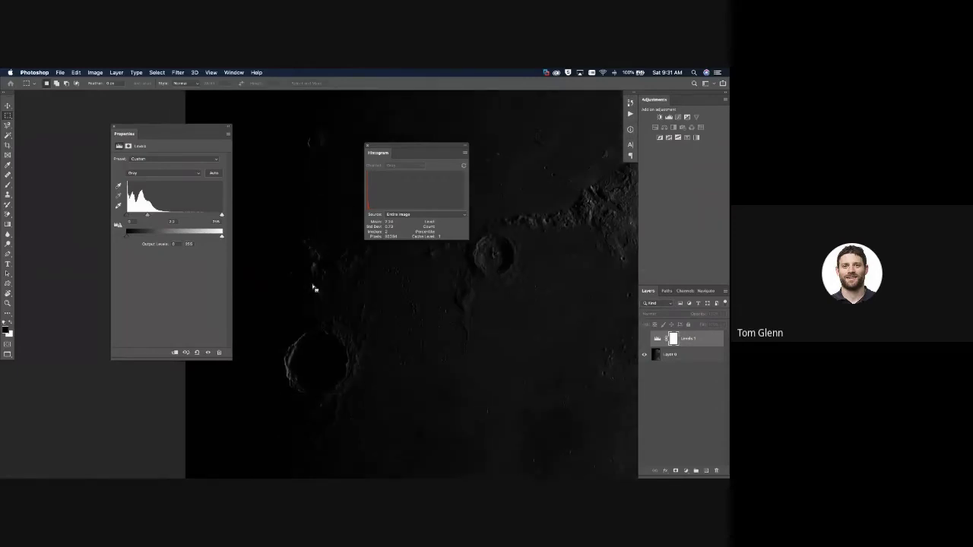
click(645, 341)
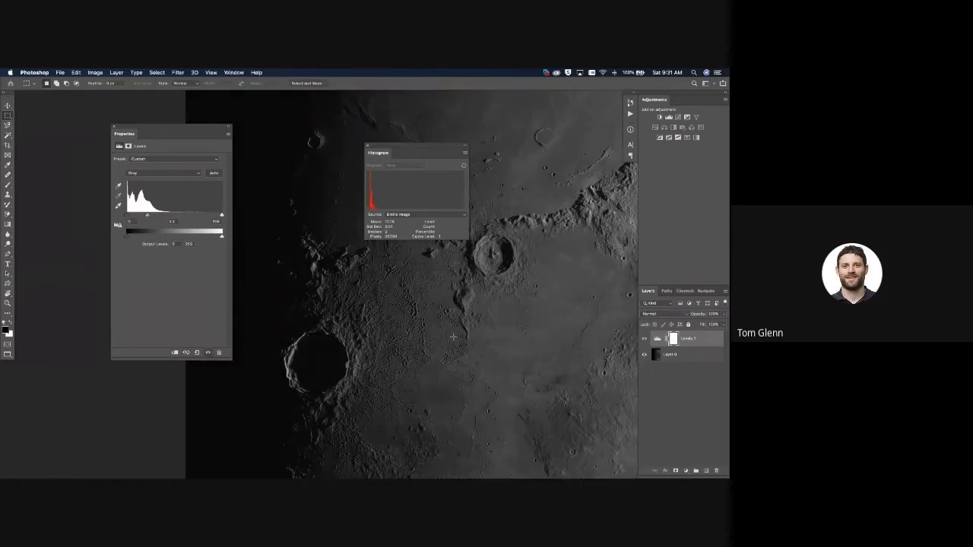
- Move the Levels properties off the image, close the Histogram and bring the whole lit Moon area back into view
drag(158, 130, 112, 125)
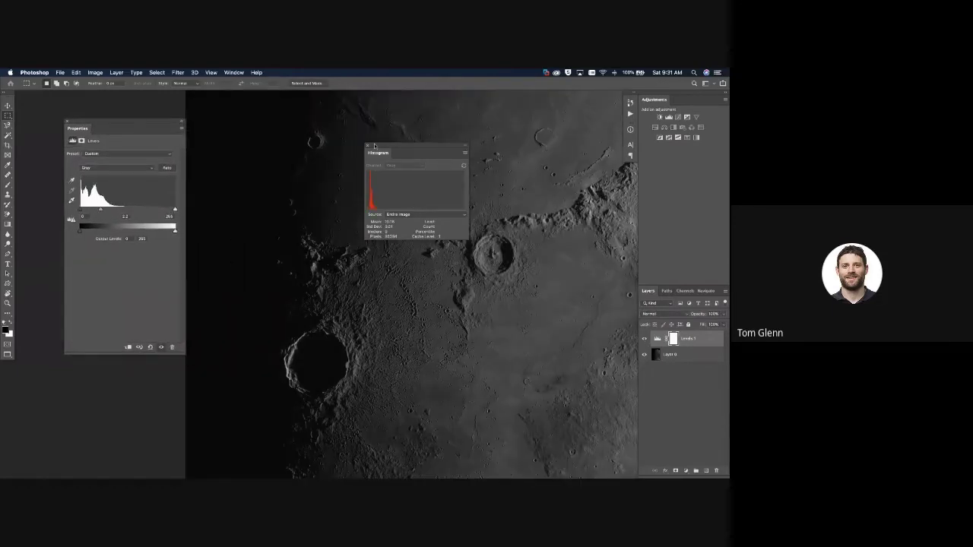
drag(383, 146, 439, 147)
click(421, 145)
key(super+minus)
key(super+minus)
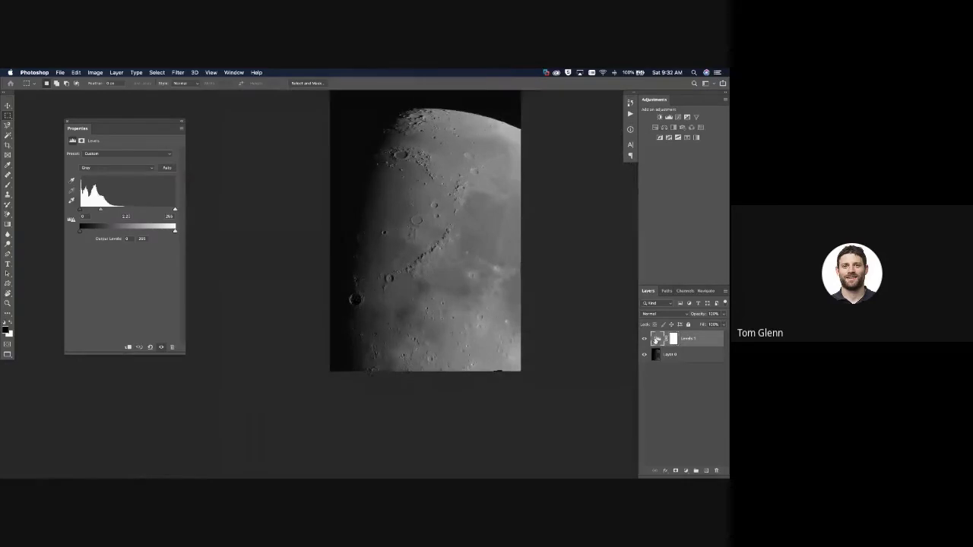
key(super+equal)
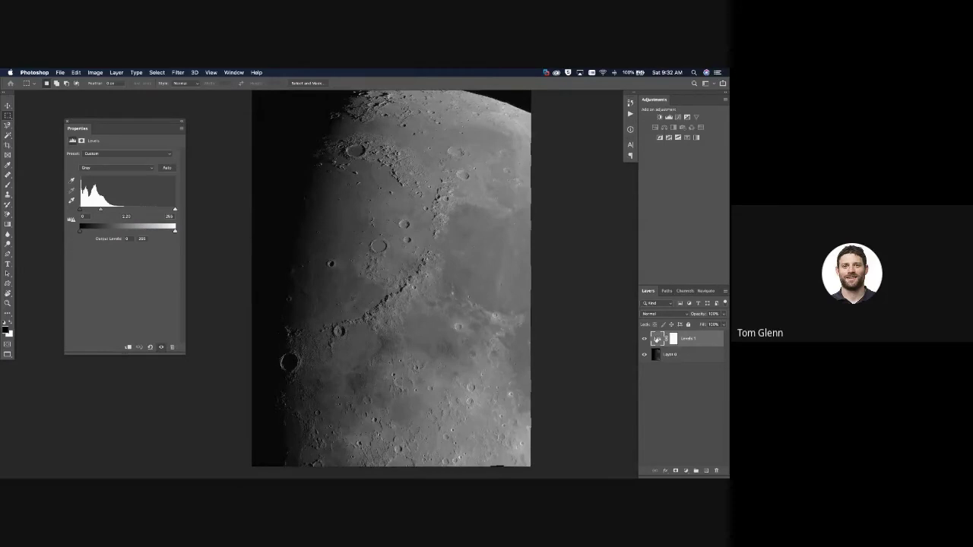
- Delete the Levels adjustment layer and convert the grayscale image to the RGB profile sRGB IEC61966-2.1
key(Delete)
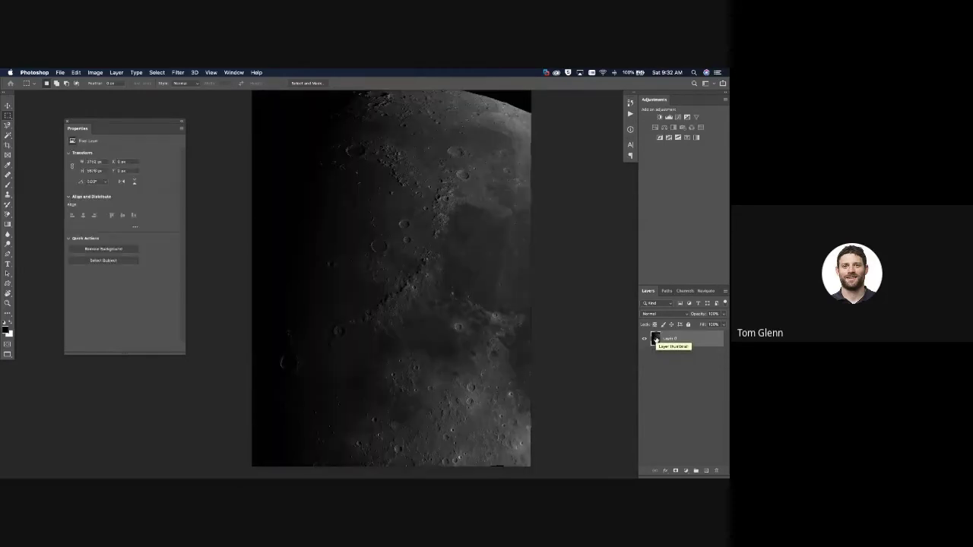
click(258, 73)
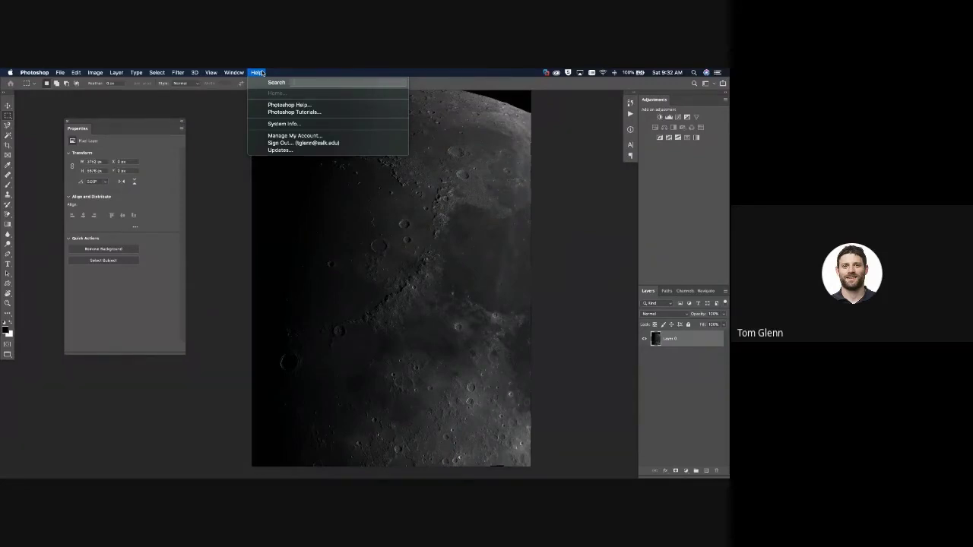
text(convert)
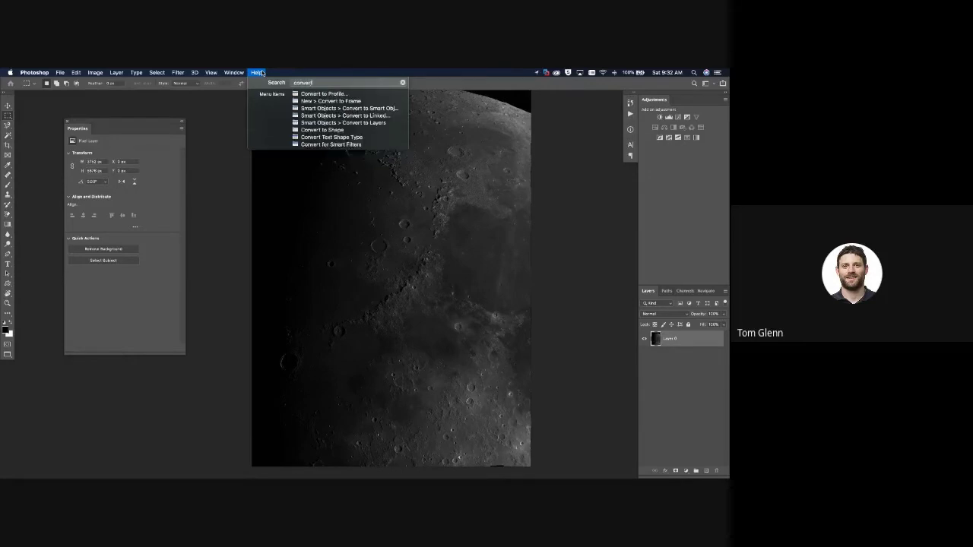
click(260, 73)
click(260, 73)
click(304, 94)
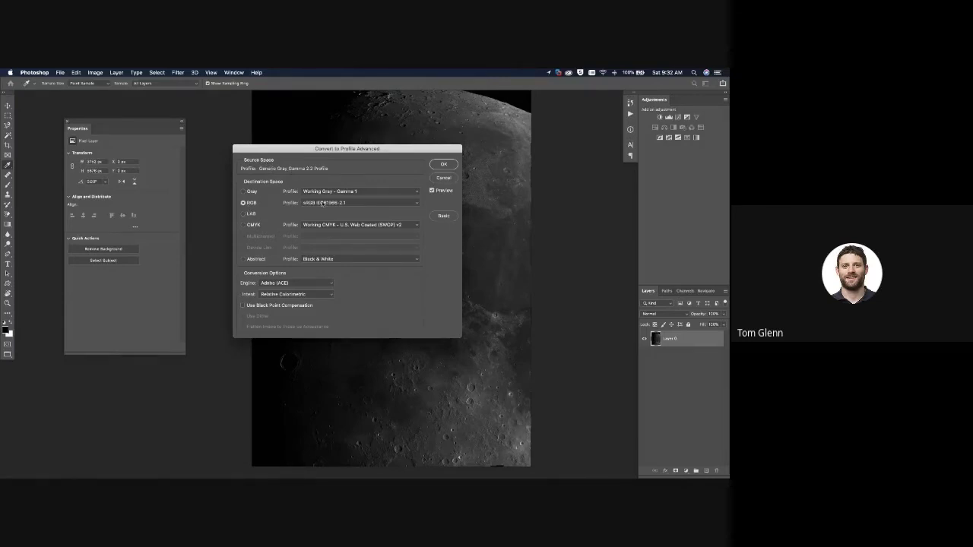
click(443, 165)
- Add a Levels adjustment layer above the Moon image and set its midtone value to 2.2
key(m)
key(super+minus)
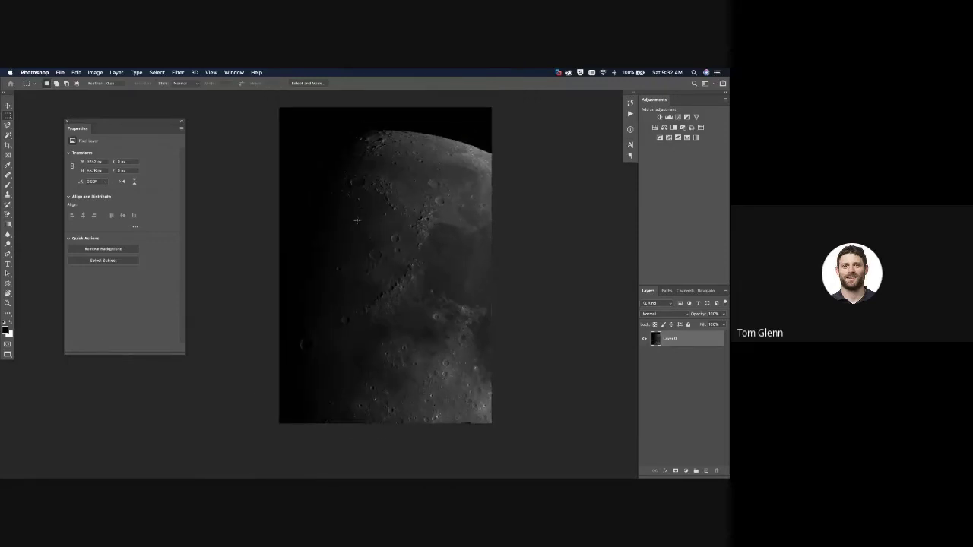
click(672, 118)
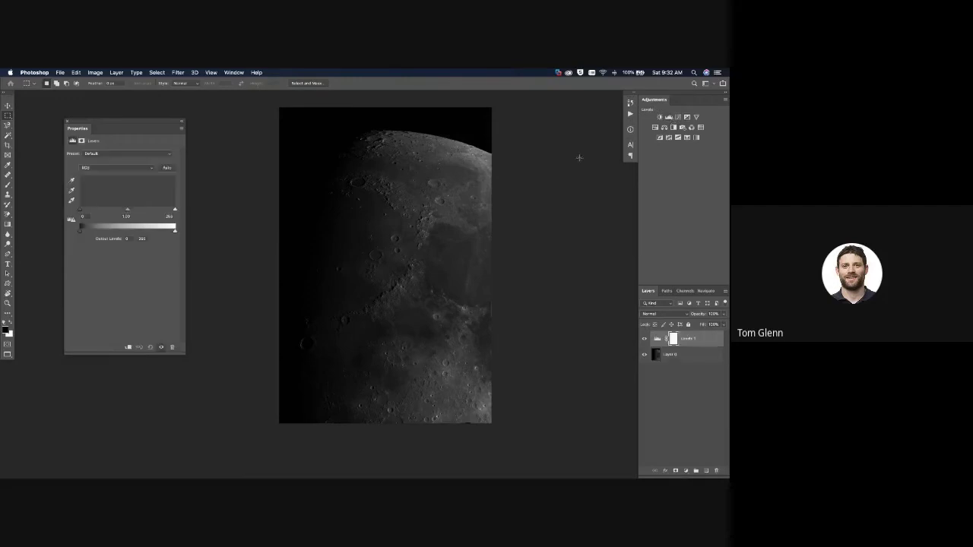
click(129, 216)
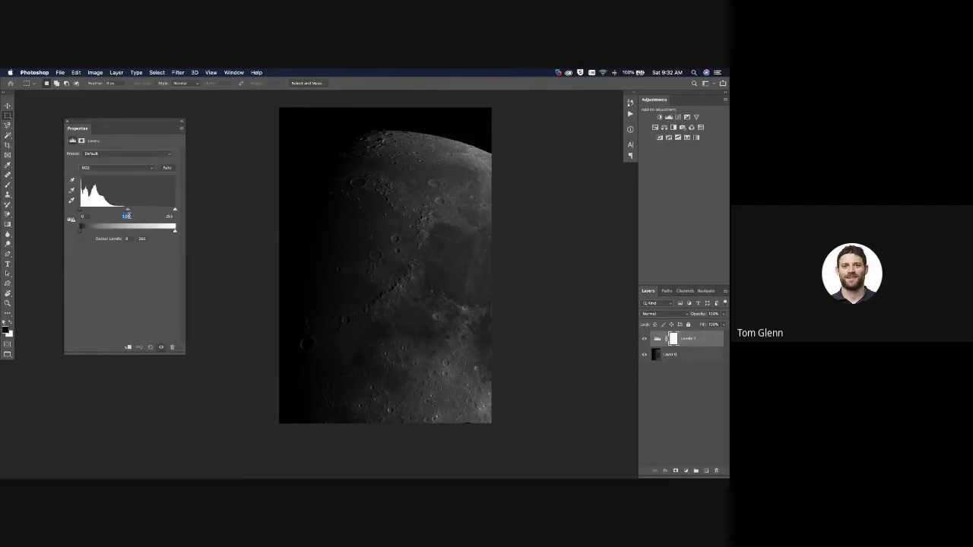
text(2.2)
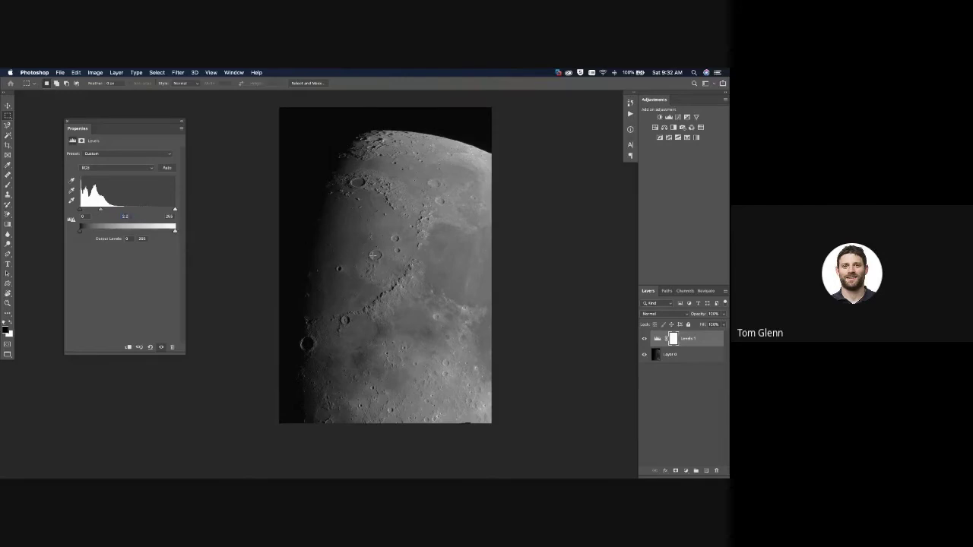
key(super+plus)
scroll(466, 275, up, 3)
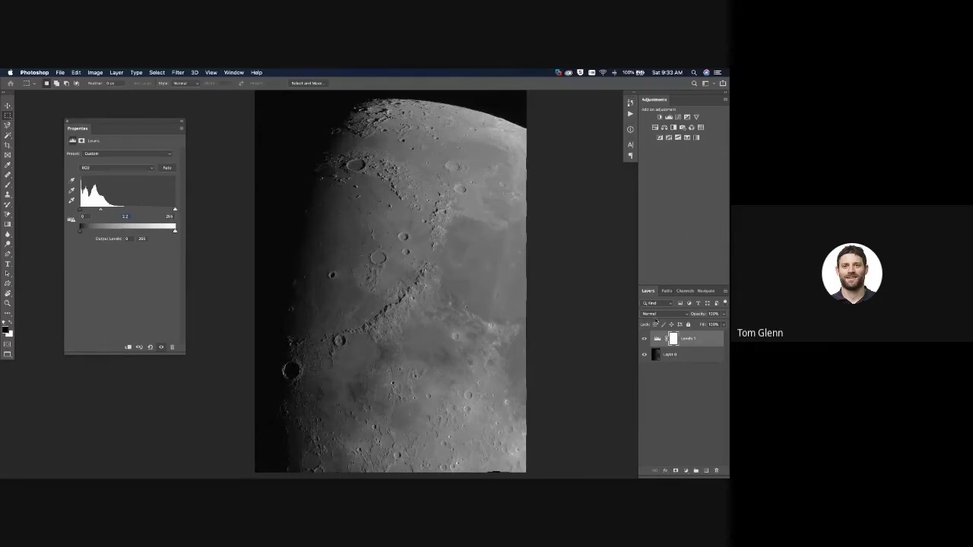
- Add a Curves adjustment layer above Levels and shape an S-curve with points in the highlights, midtones and shadows
click(658, 339)
click(677, 118)
drag(141, 199, 126, 216)
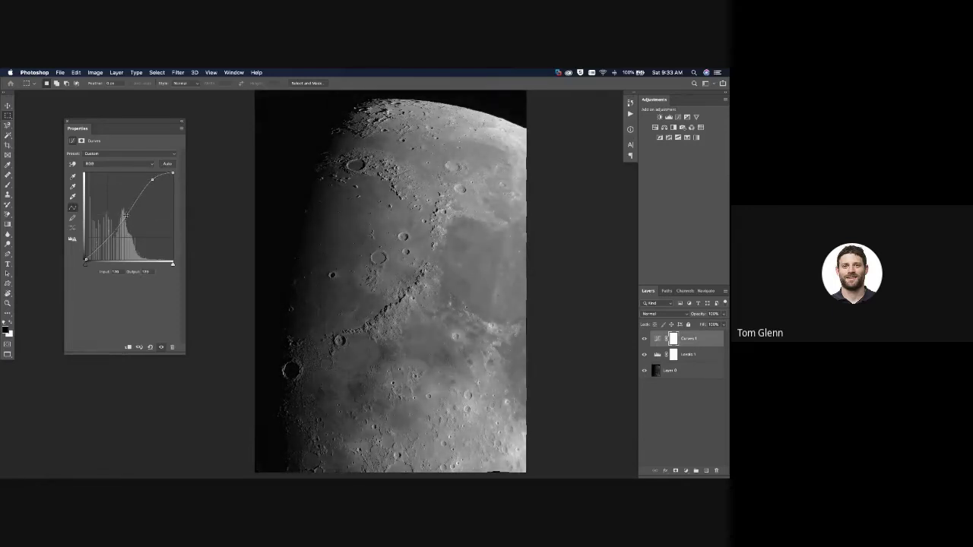
drag(99, 249, 99, 248)
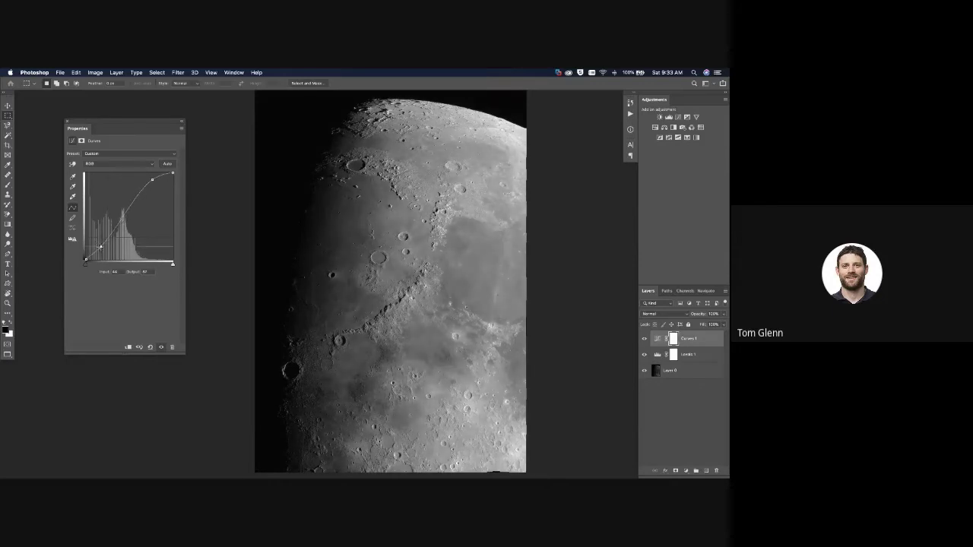
drag(126, 214, 125, 211)
- Reduce the Levels midtone to about 1.76, compare the image without Curves, and lift the shadow point of the curve
click(656, 356)
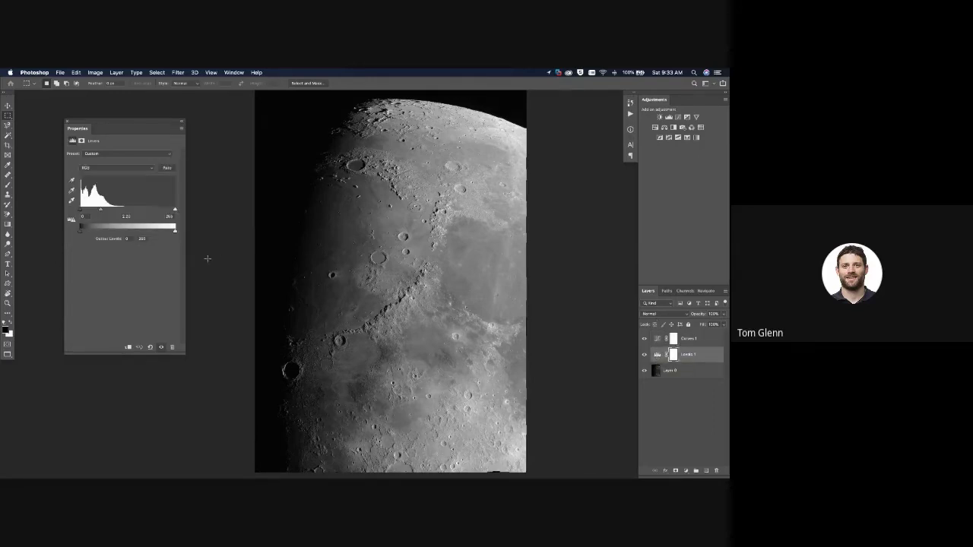
mouse_move(100, 208)
mouse_down()
mouse_move(139, 210)
mouse_move(90, 211)
mouse_move(108, 215)
mouse_up()
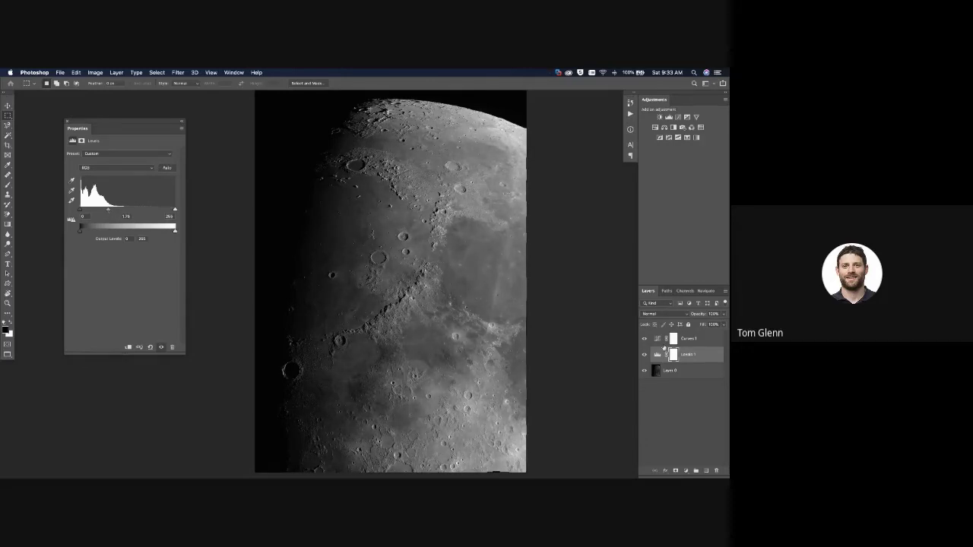
click(661, 342)
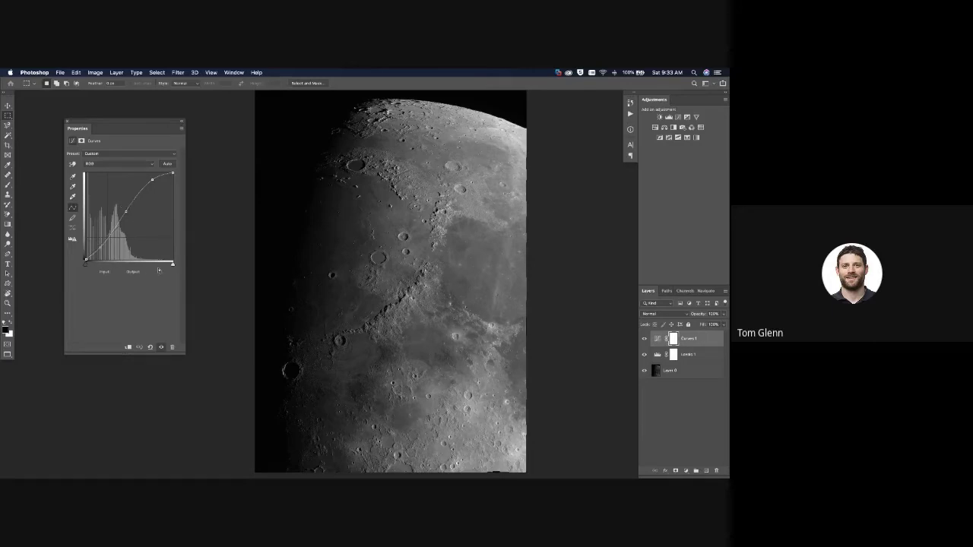
click(161, 346)
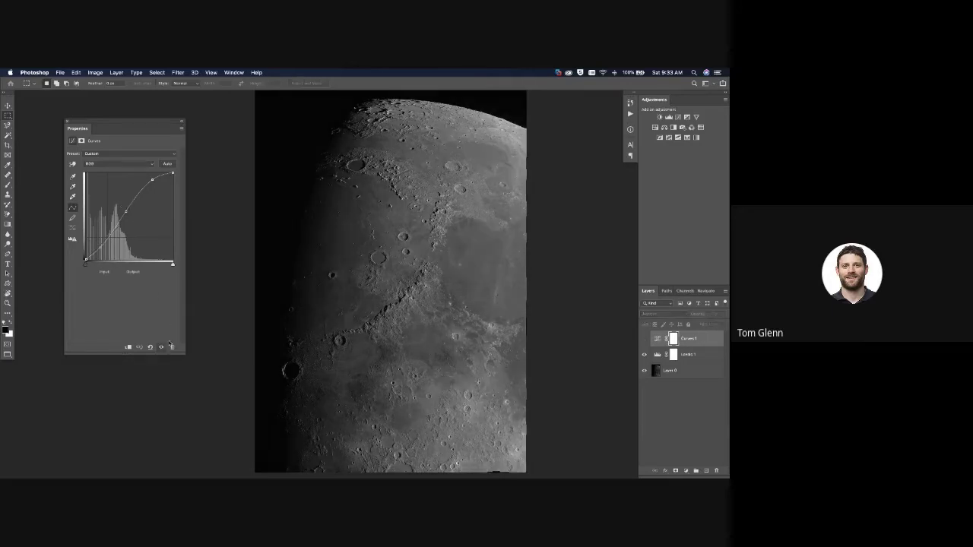
click(161, 347)
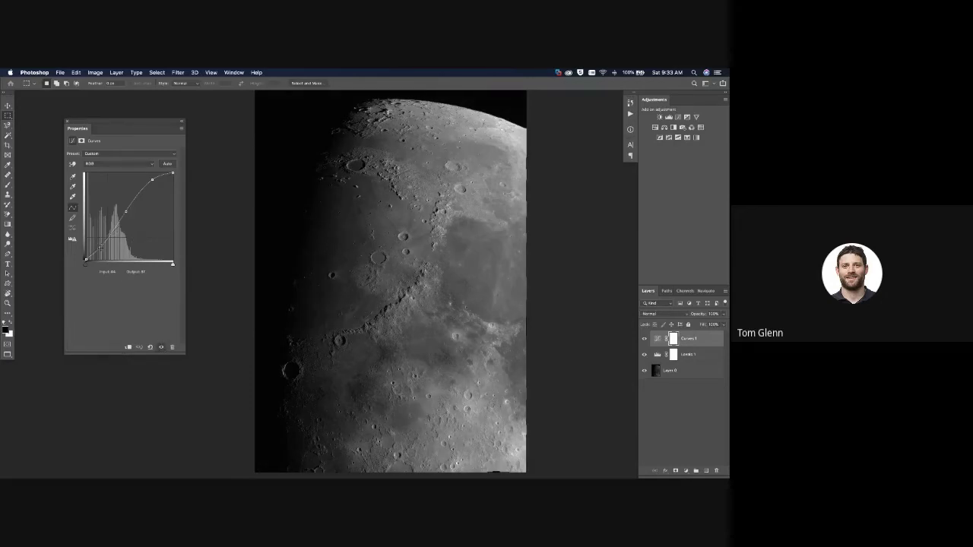
drag(100, 249, 96, 247)
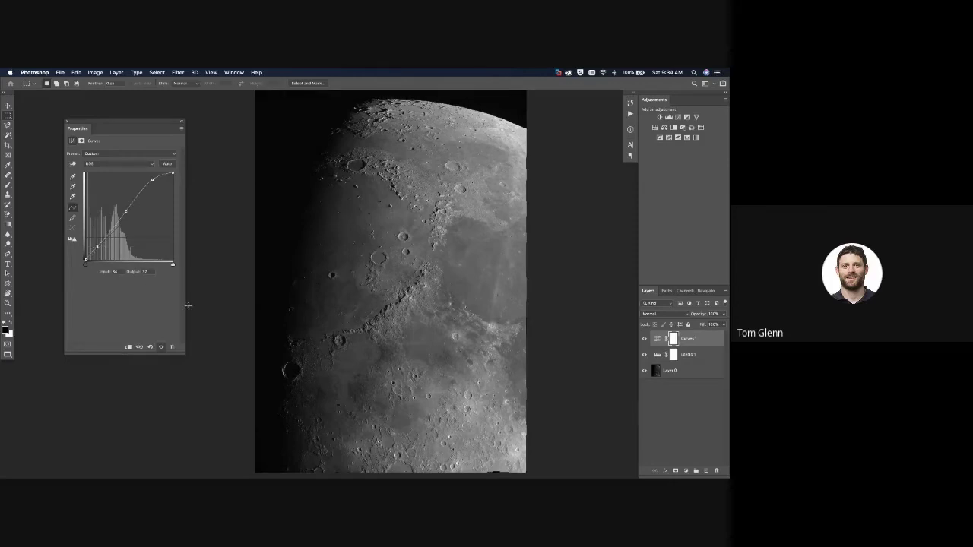
- Hide the Curves adjustment and show an uncached Histogram of the entire image, moved away from the Moon's centre
click(161, 348)
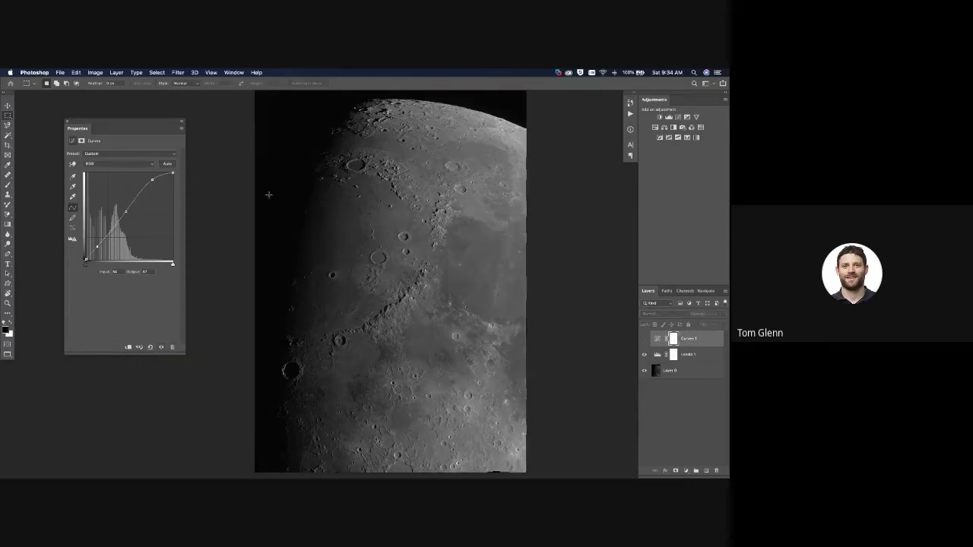
click(235, 72)
click(260, 212)
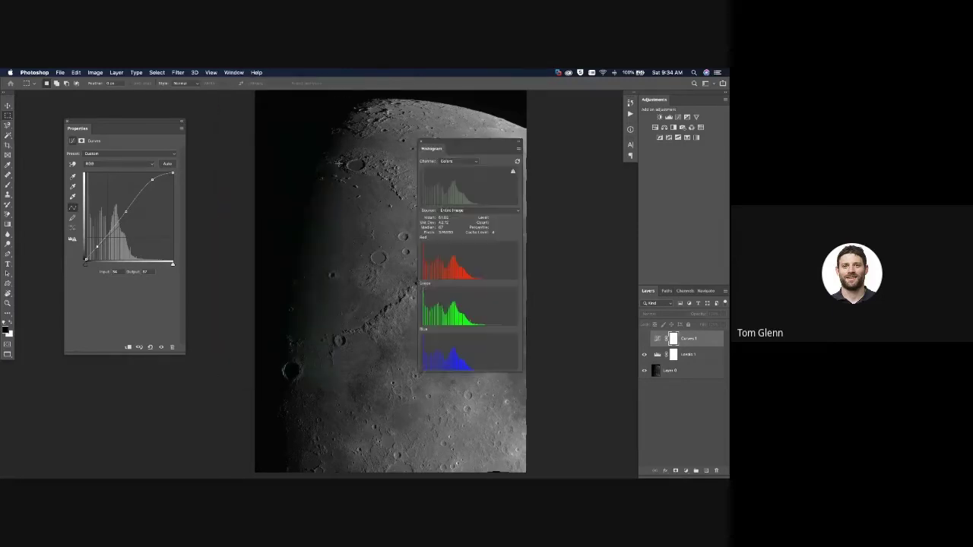
drag(497, 143, 577, 127)
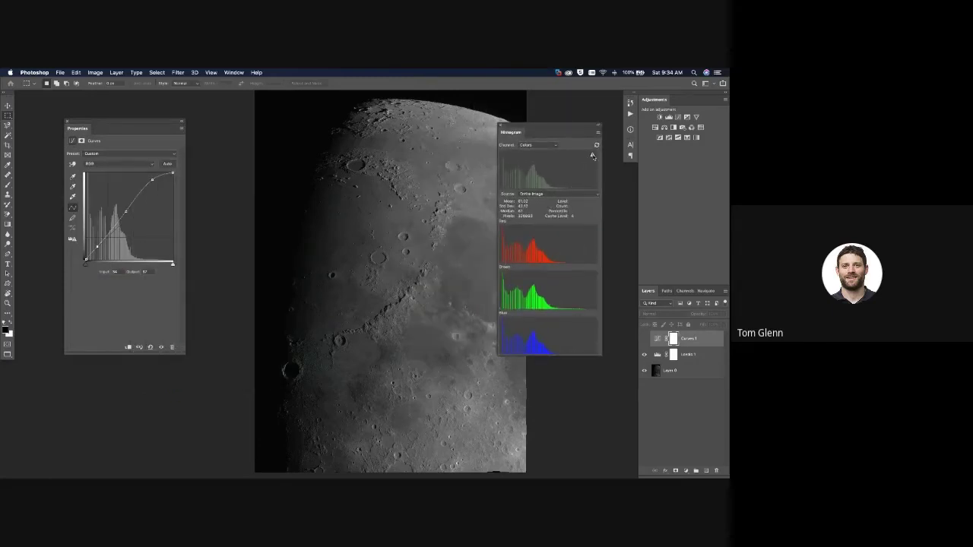
click(593, 156)
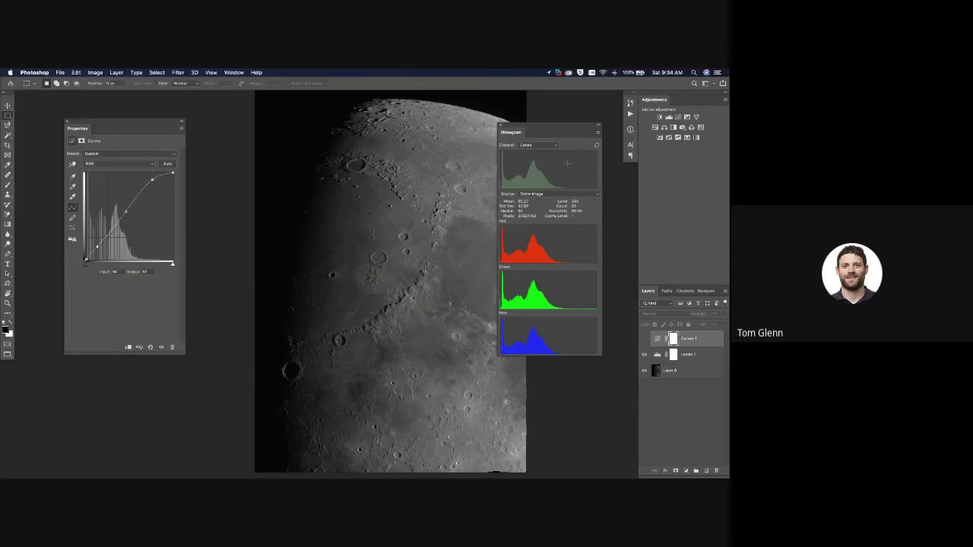
- Show the Curves adjustment again, raise the curve through the midtones and refresh the Histogram
click(645, 339)
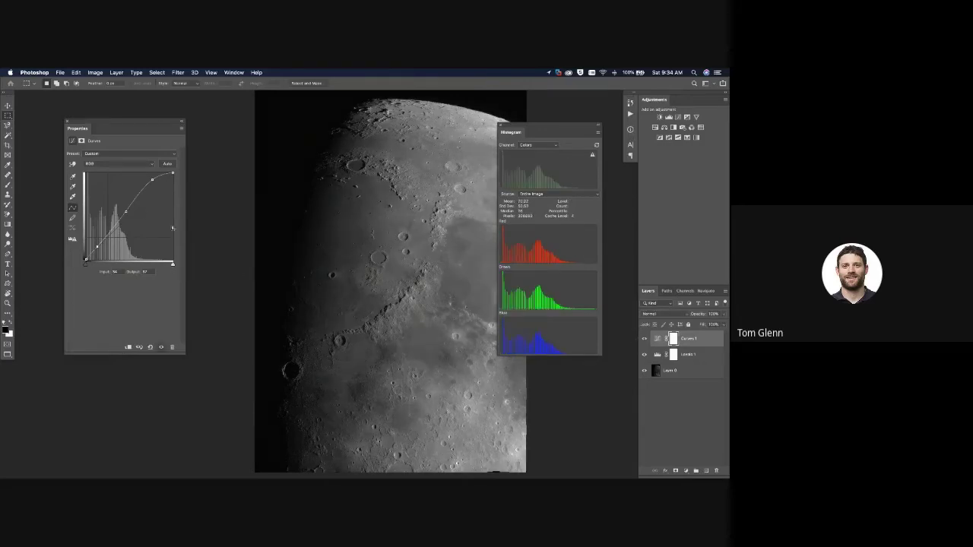
drag(147, 180, 119, 214)
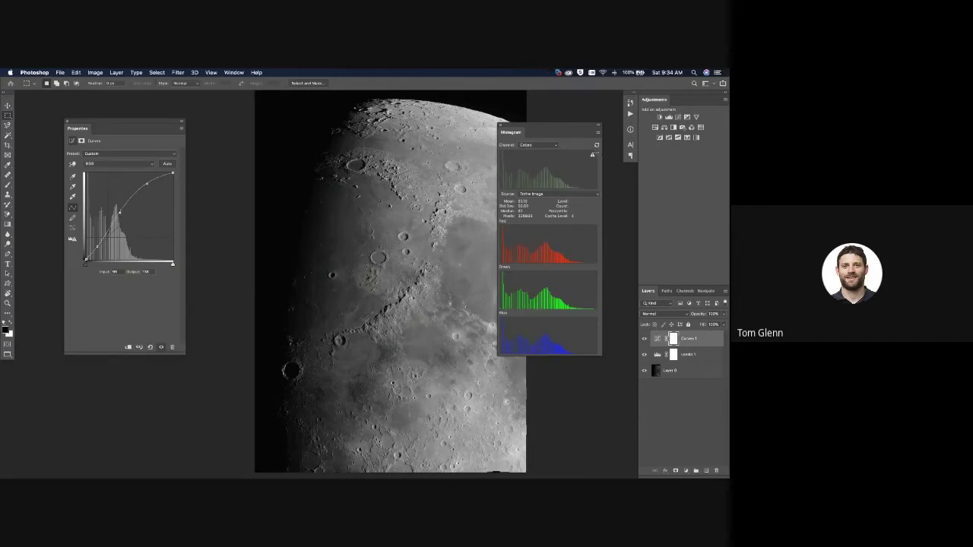
click(592, 155)
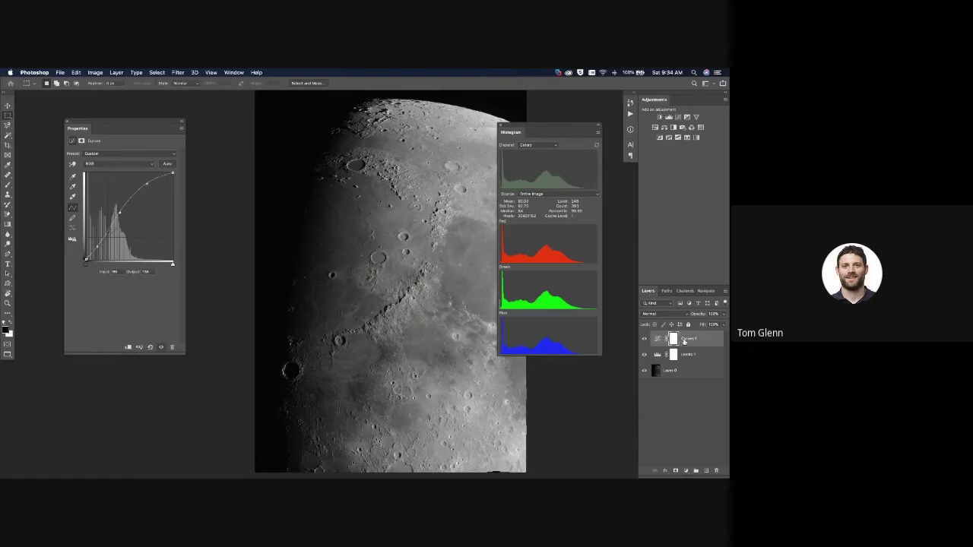
- Set the Levels midtone to about 1.62 and check the overall brightness of the whole Moon image
click(658, 356)
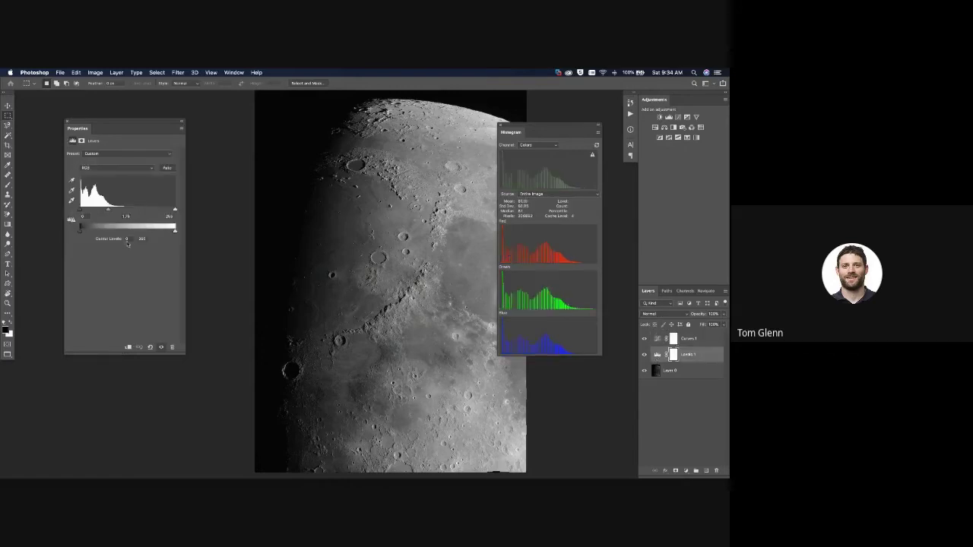
drag(109, 212, 110, 212)
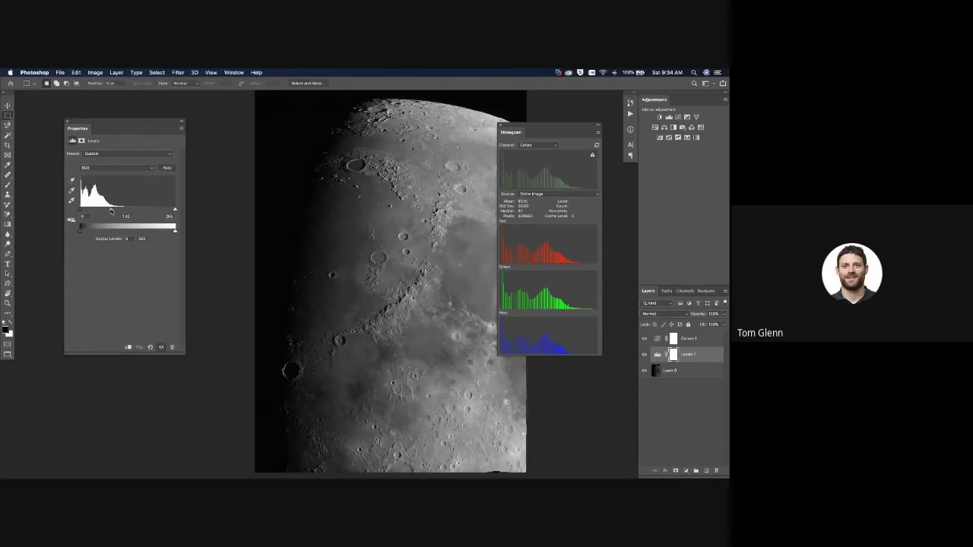
key(super+minus)
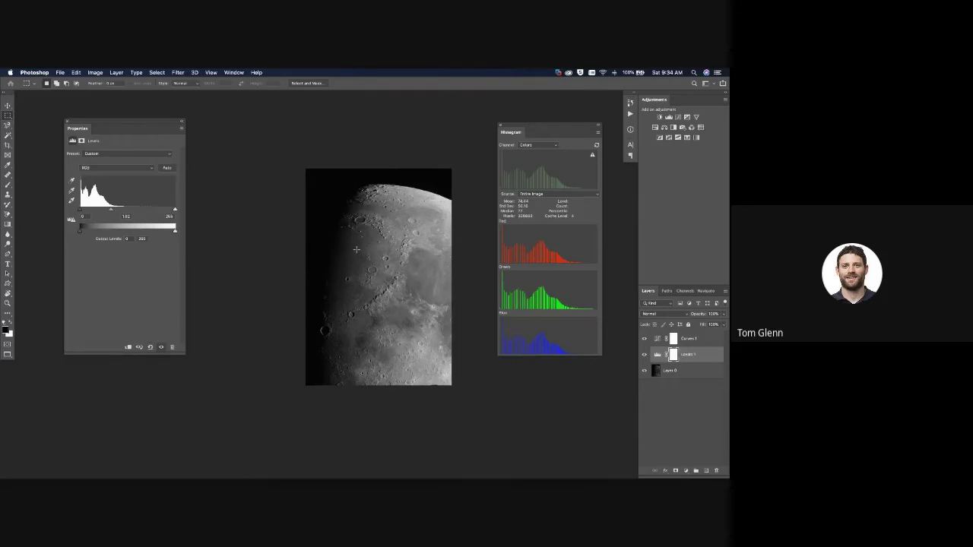
key(super+plus)
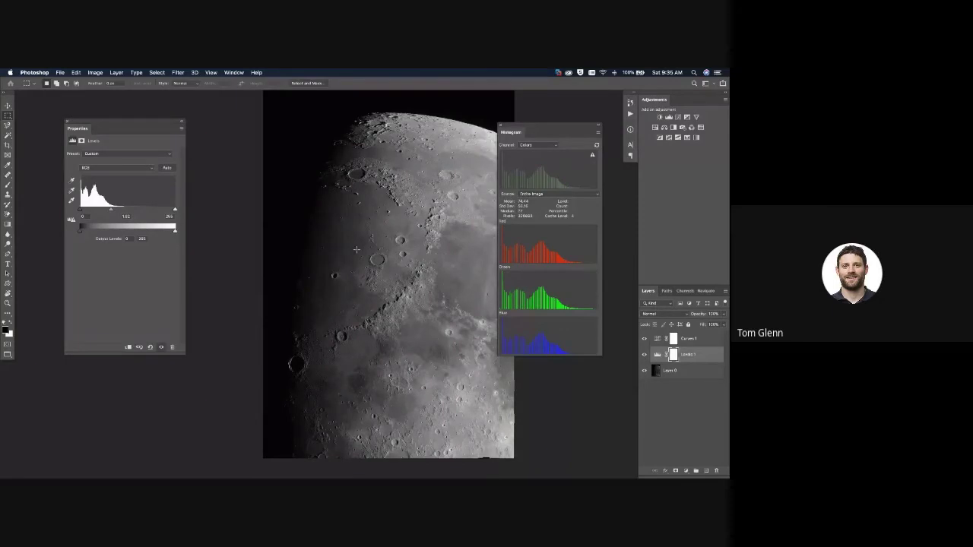
- Select a rectangular area around the rille crossing a small crater, with the Levels properties moved clear of it
key(super+plus)
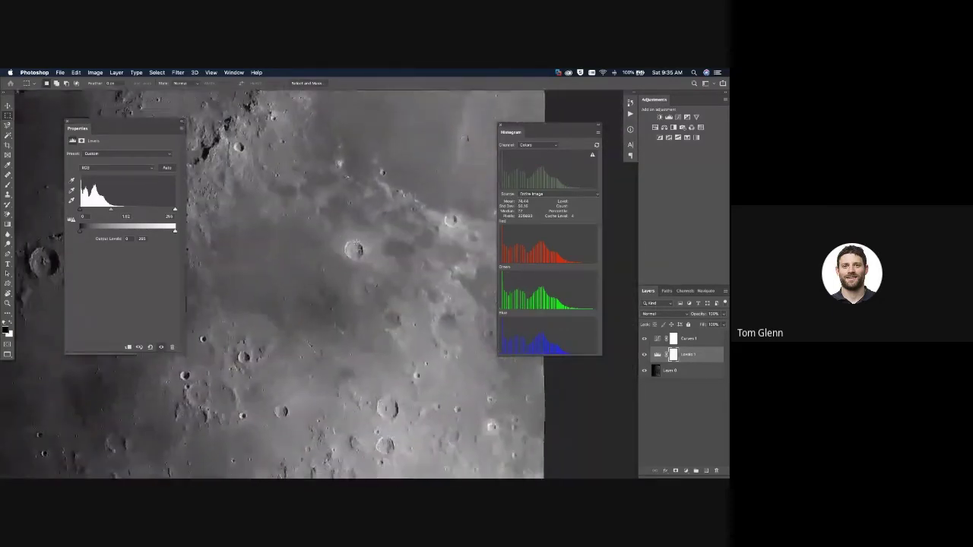
key(super+plus)
key(super+plus)
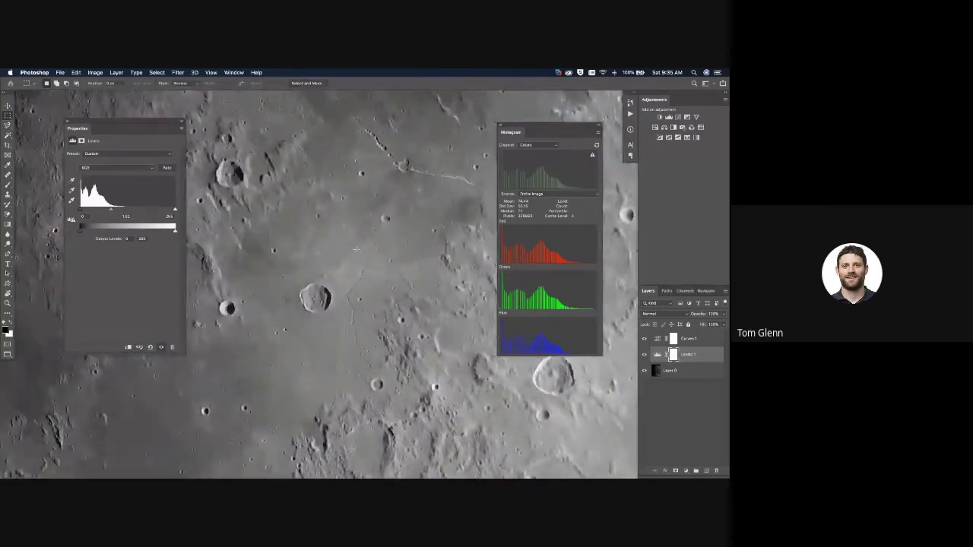
scroll(356, 249, up, 2)
scroll(356, 249, right, 5)
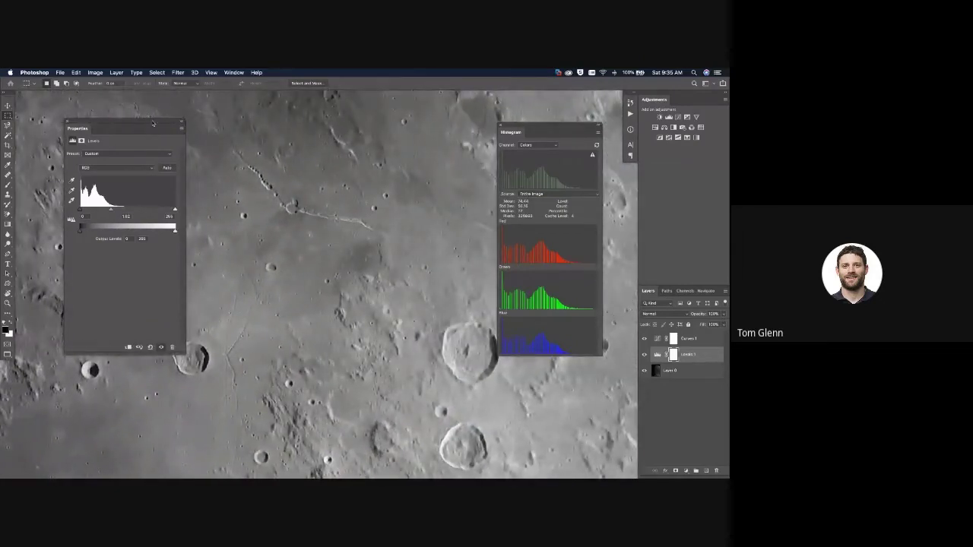
drag(149, 122, 114, 111)
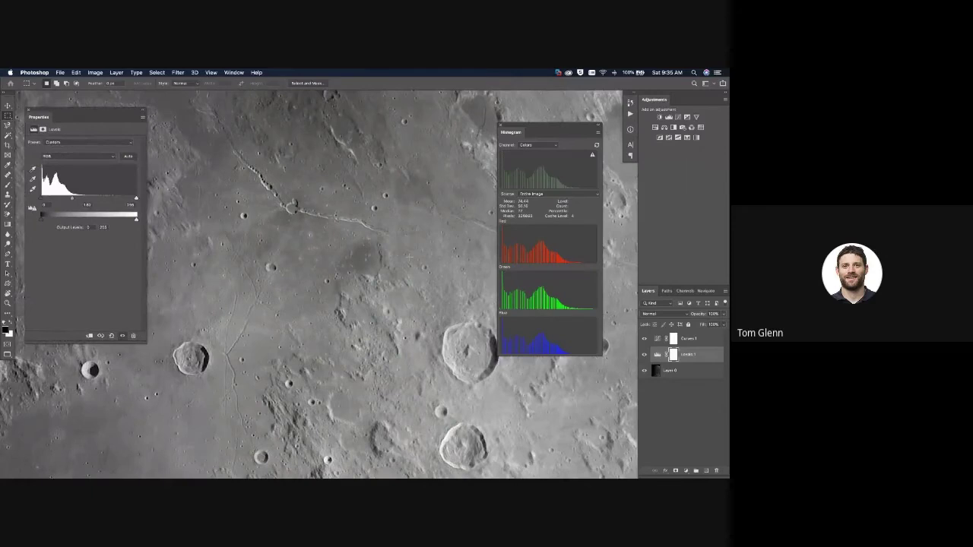
drag(228, 131, 435, 372)
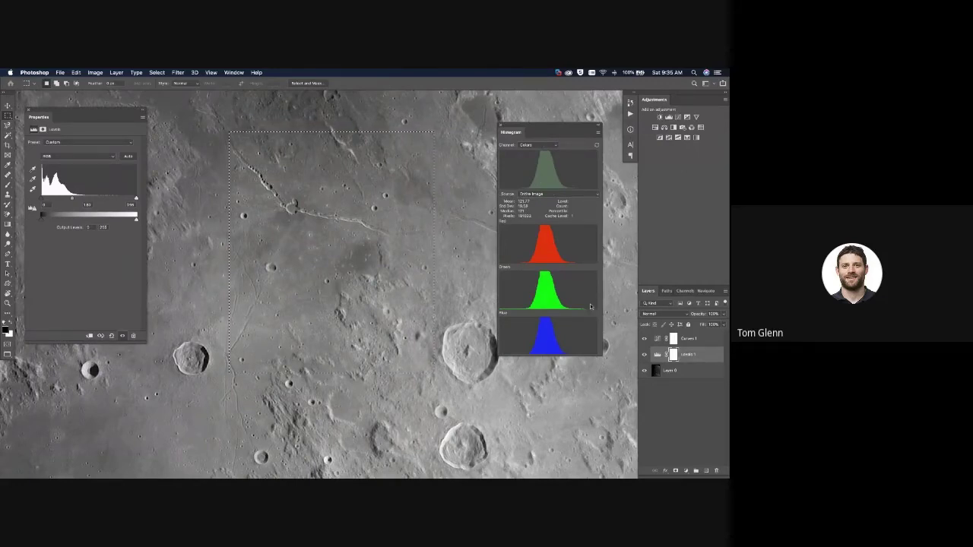
- Darken the midtones of the Levels adjustment to about 1.15 while checking the selected area's Histogram
click(657, 355)
drag(73, 200, 83, 202)
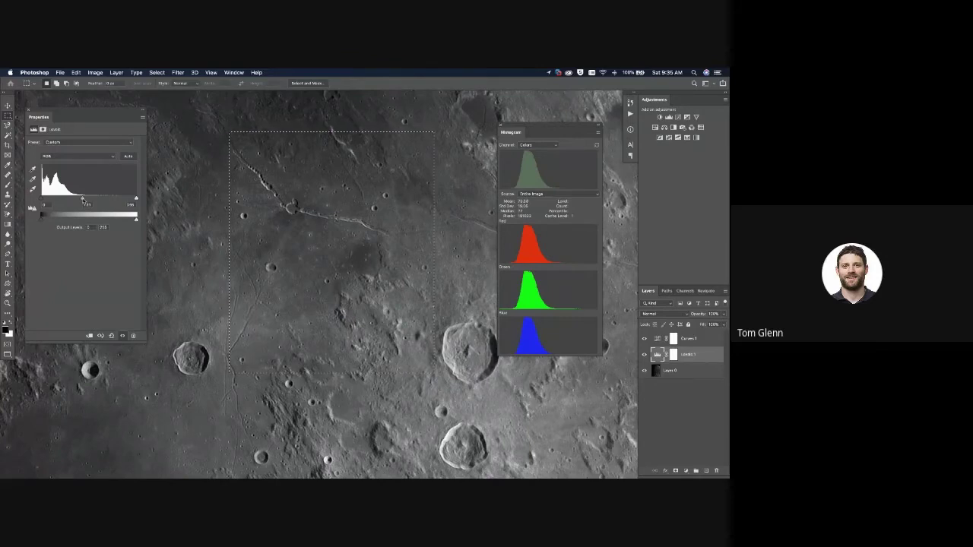
drag(83, 200, 84, 200)
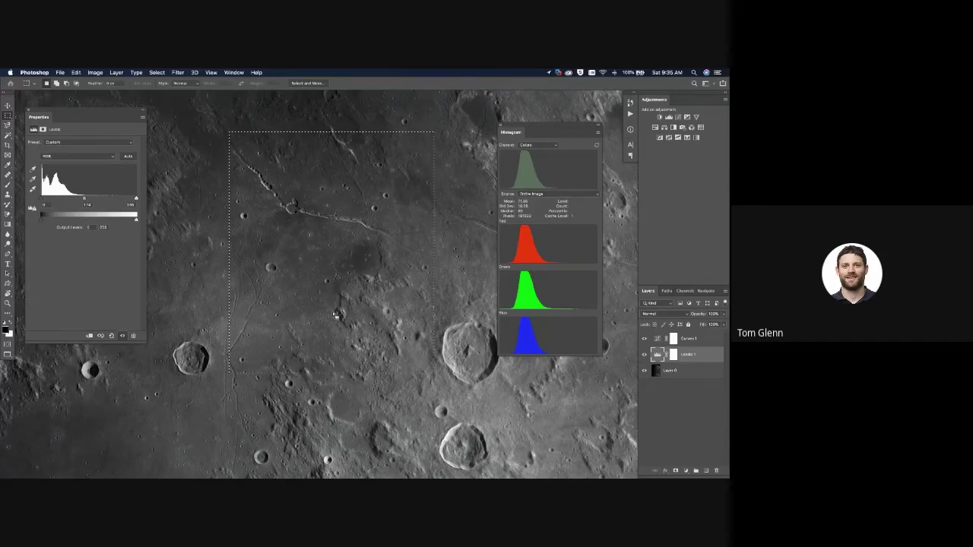
- Brighten the terrain around the large shadow-filled crater near the terminator by setting the Levels midtone to 2.2, and check the whole image
scroll(334, 316, down, 6)
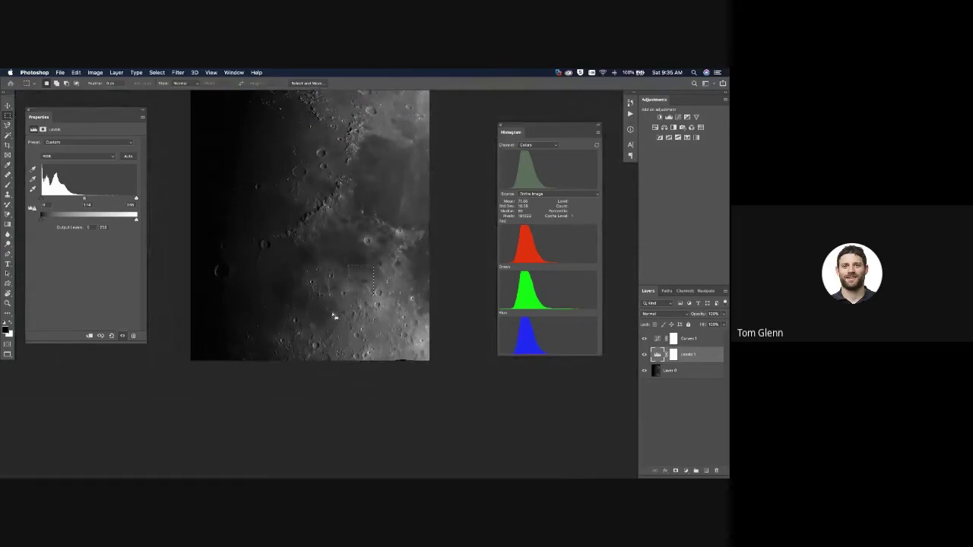
scroll(333, 315, down, 5)
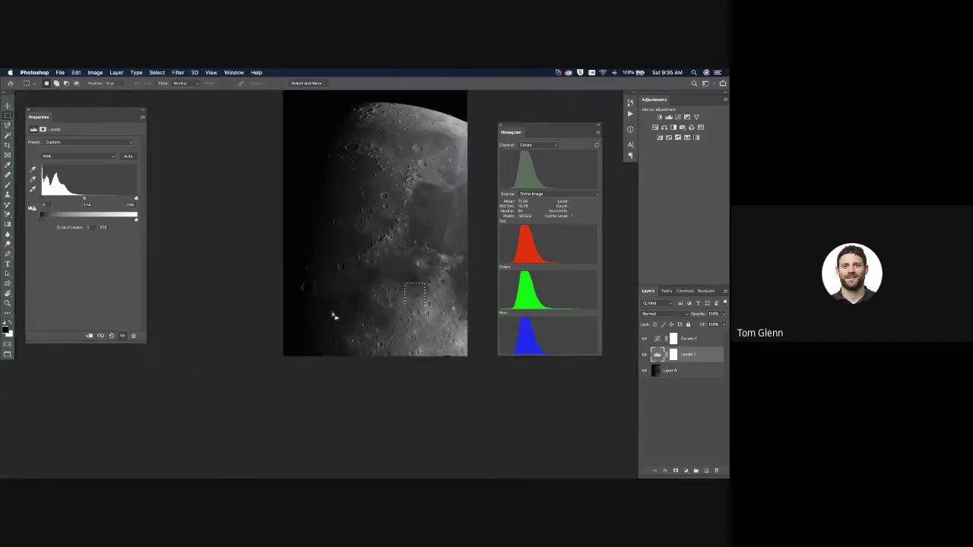
scroll(333, 316, up, 8)
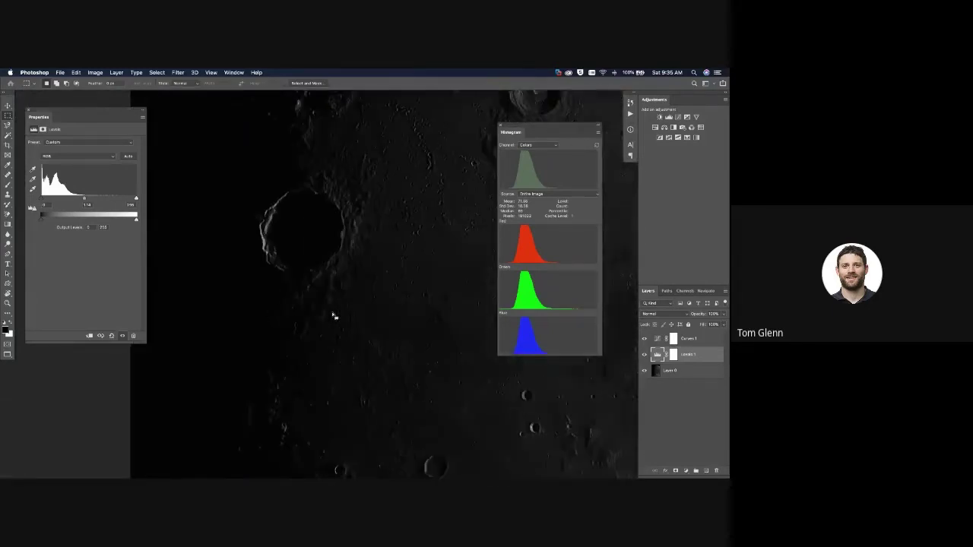
scroll(333, 315, up, 4)
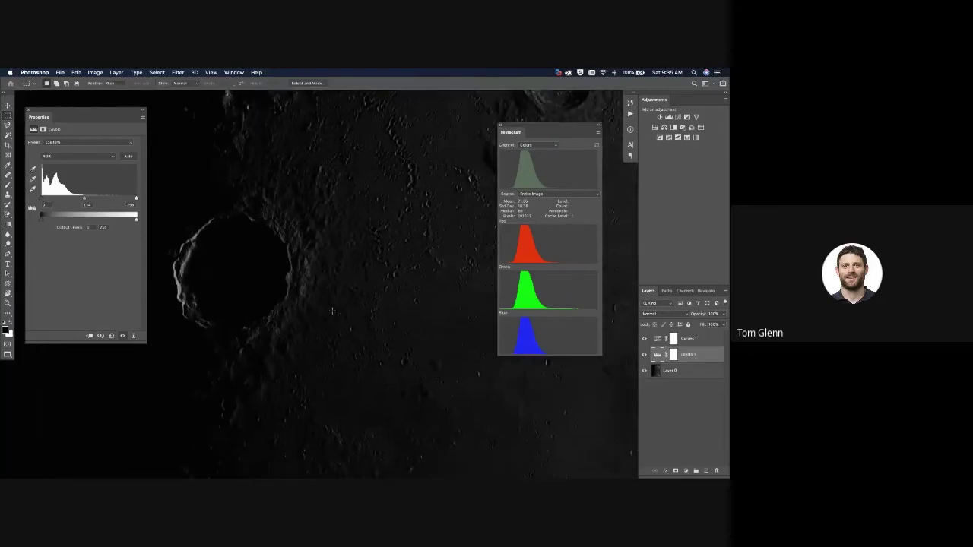
scroll(332, 310, right, 2)
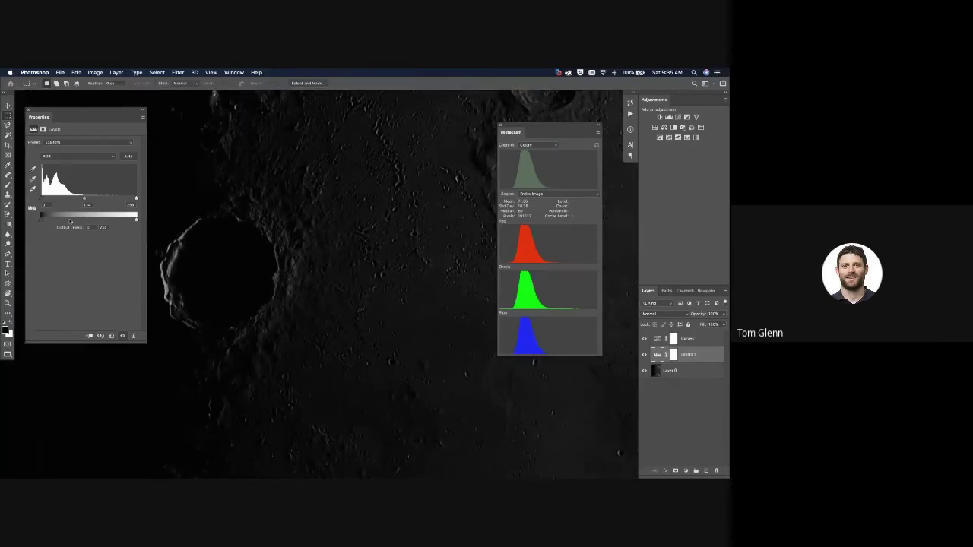
click(88, 205)
text(3)
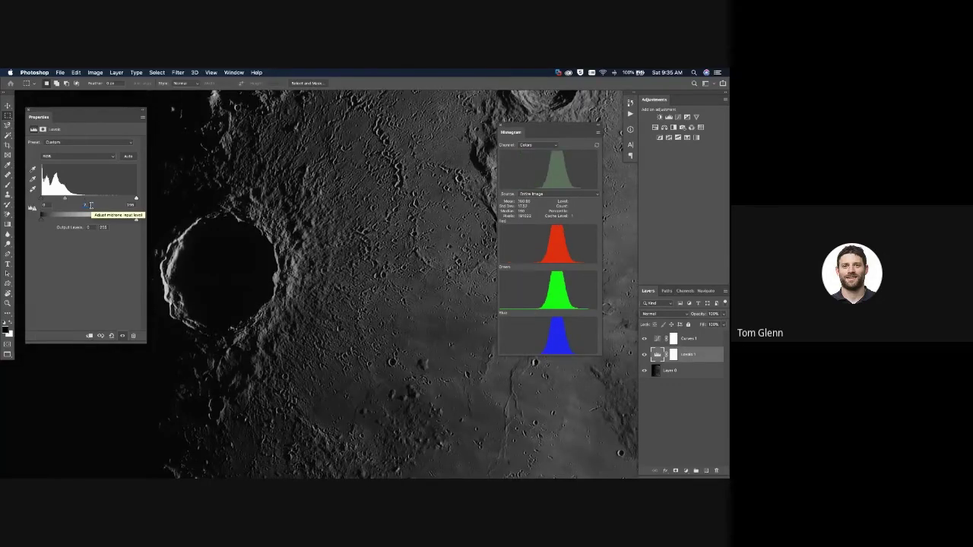
key(Up)
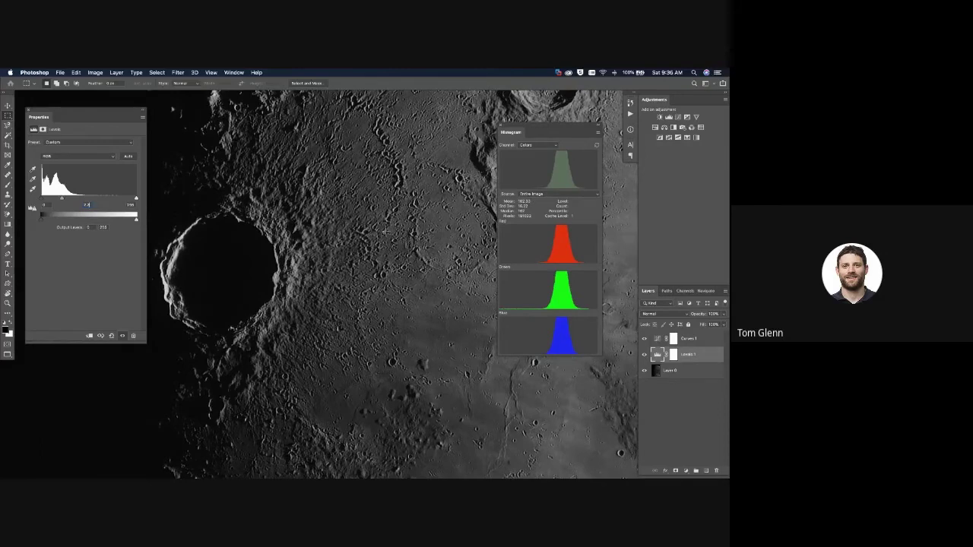
scroll(385, 231, down, 8)
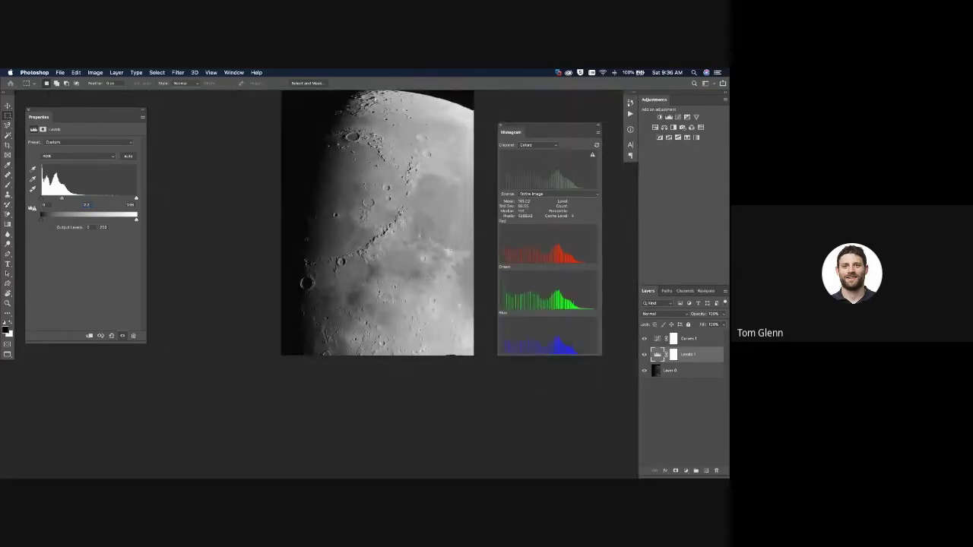
- Compare the Moon image without and with the Curves adjustment, and darken the Levels midtone to about 1.15
click(645, 338)
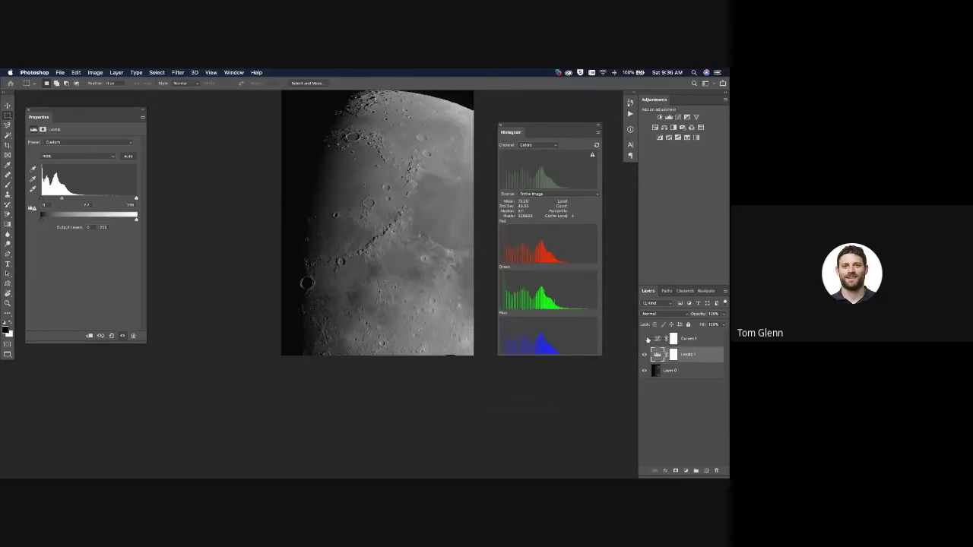
click(645, 339)
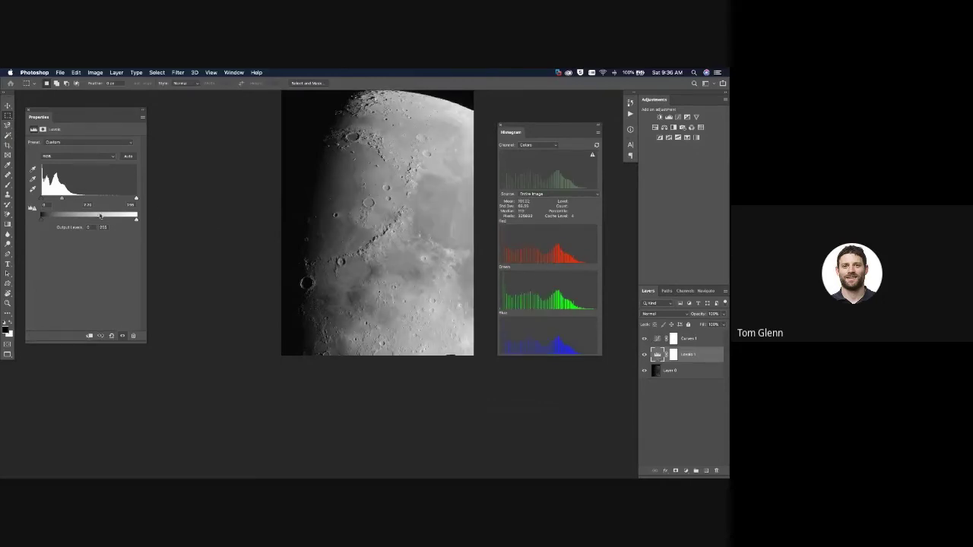
drag(60, 199, 85, 199)
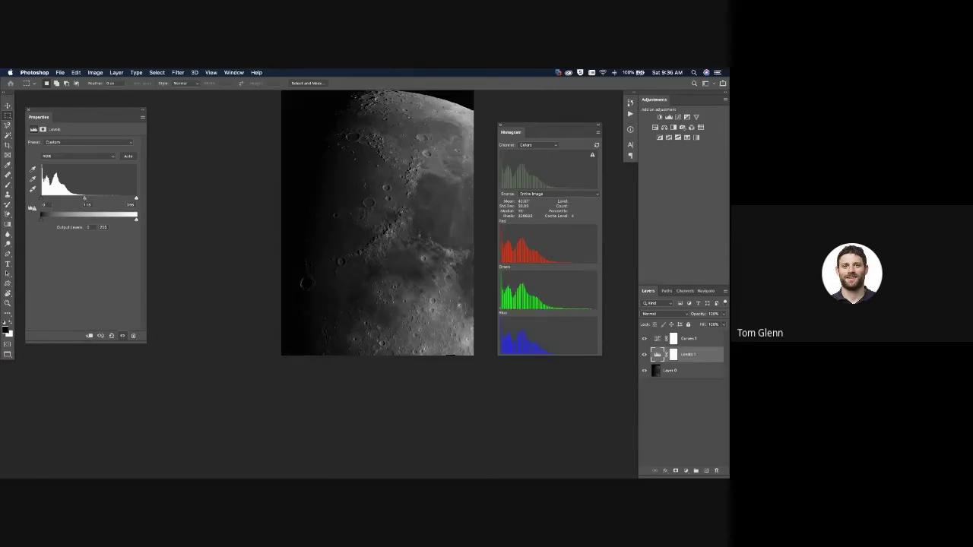
scroll(404, 236, up, 2)
scroll(404, 236, up, 2)
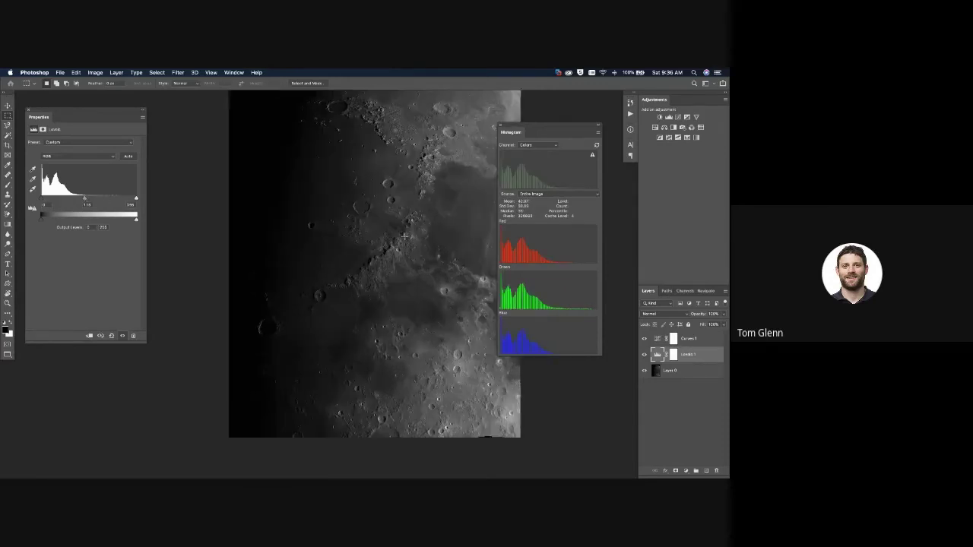
scroll(404, 237, up, 1)
scroll(402, 236, up, 1)
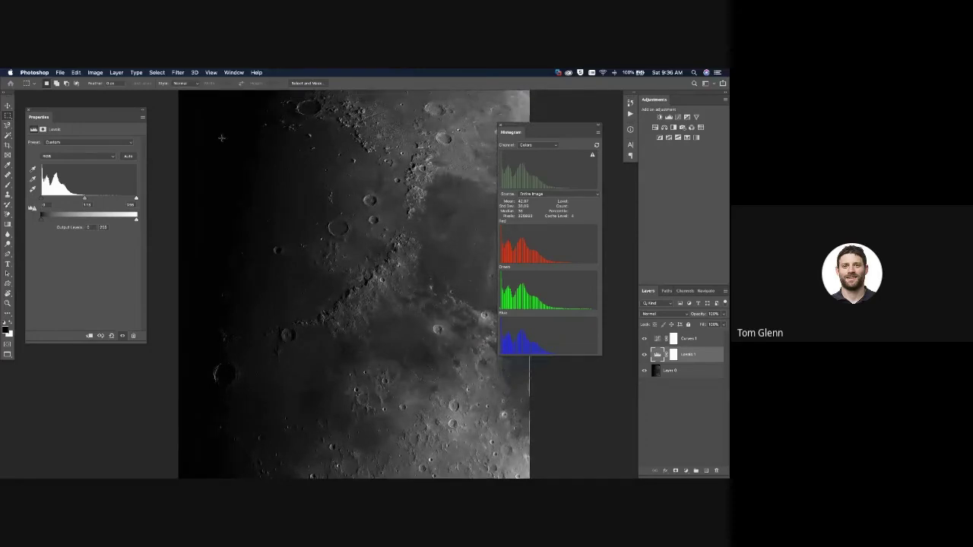
- Return to the standard screen mode and open the Color Settings by searching the commands for "color"
key(f)
key(f)
key(f)
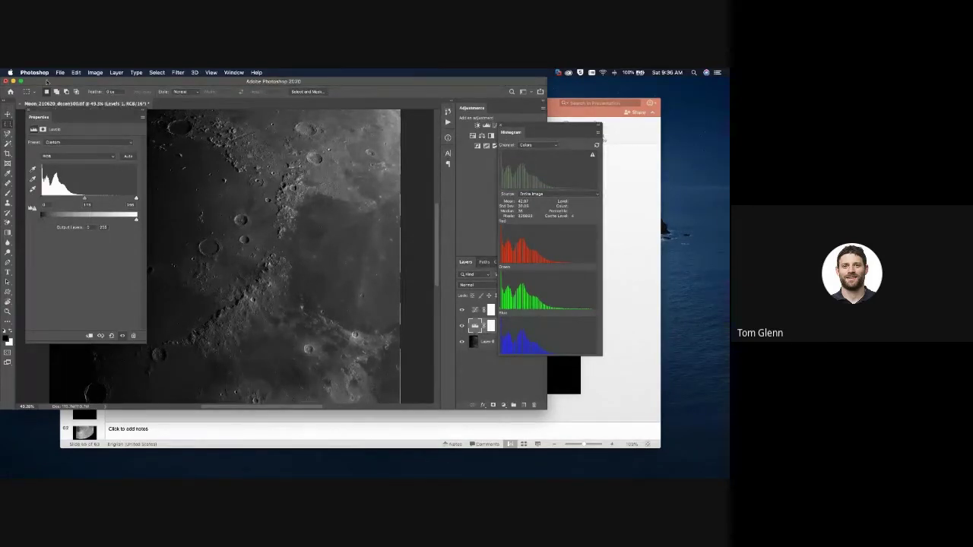
click(256, 72)
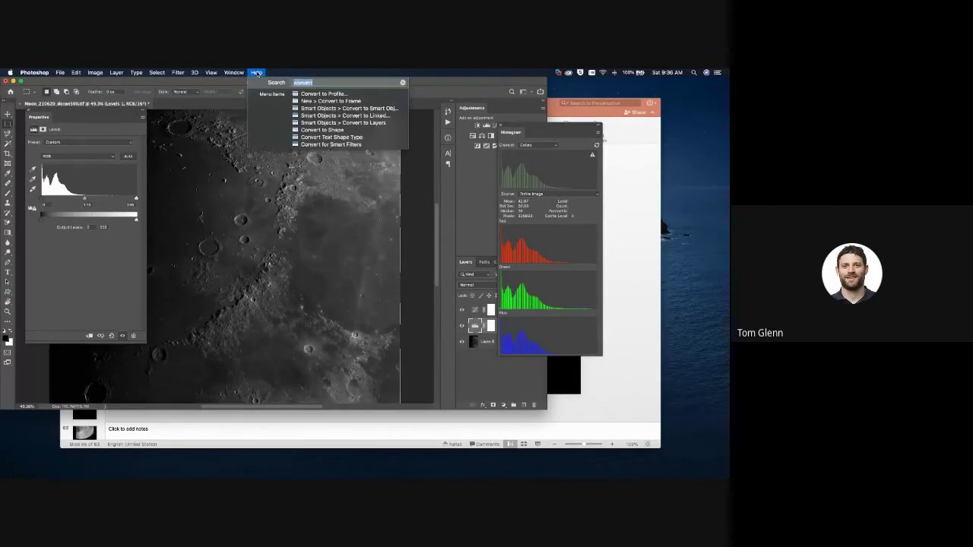
text(color)
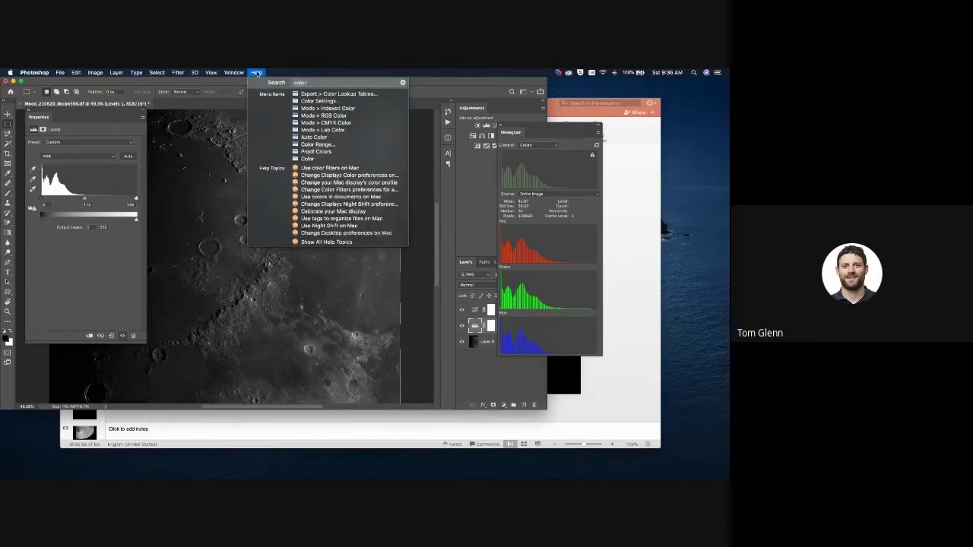
mouse_move(310, 102)
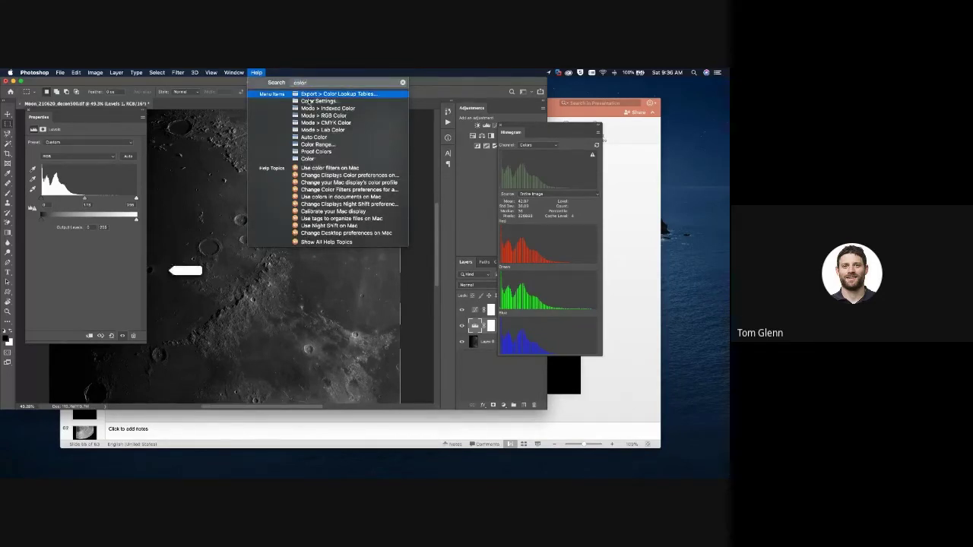
key(Escape)
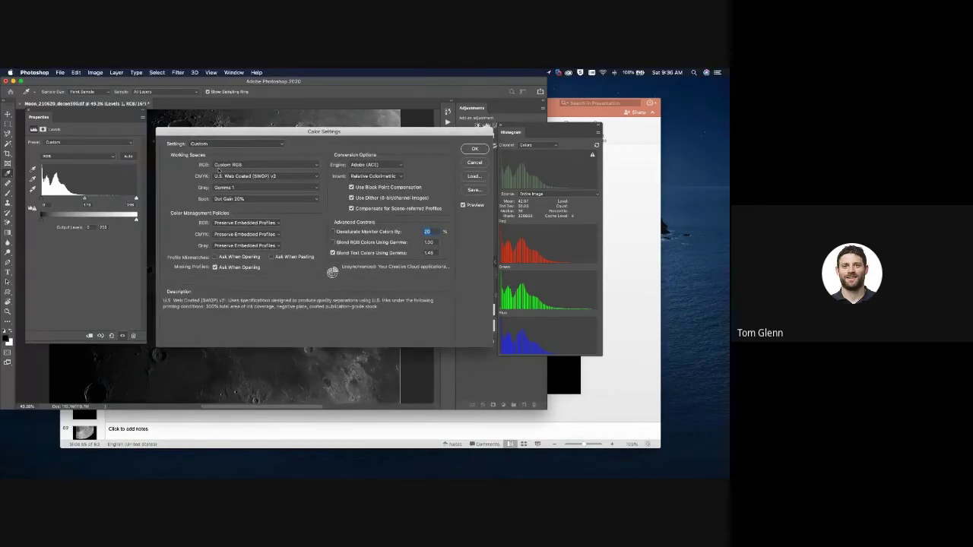
- Inspect the gamma of the Custom RGB working space and close its definition without changing it
click(231, 166)
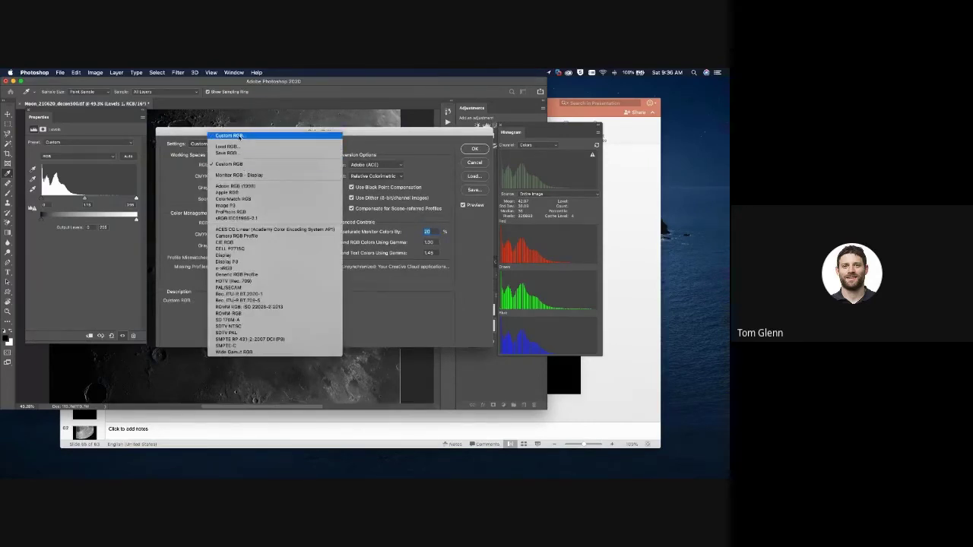
click(239, 137)
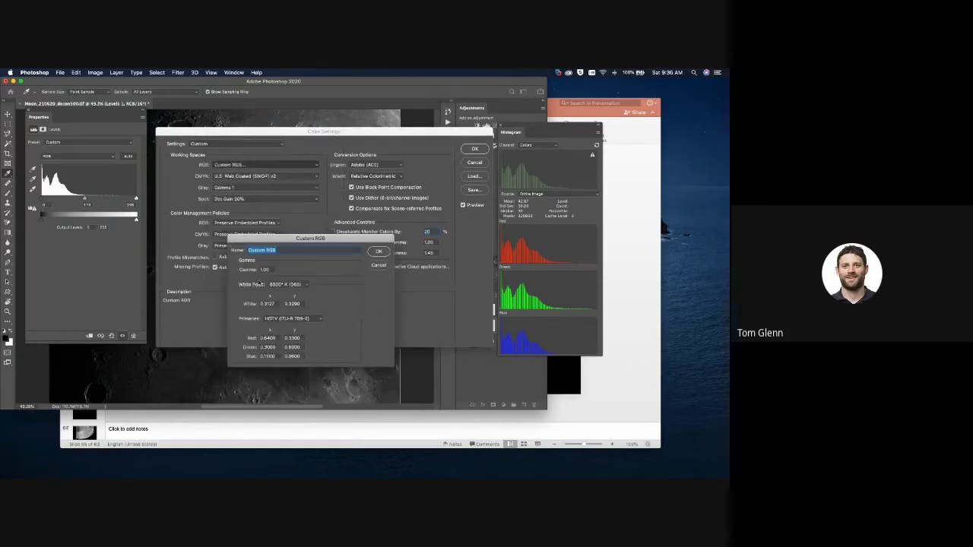
double_click(267, 269)
click(377, 266)
- Try sRGB IEC61966-2.1 as the RGB working space, inspect its gamma in the custom definition, and cancel the Color Settings
click(265, 165)
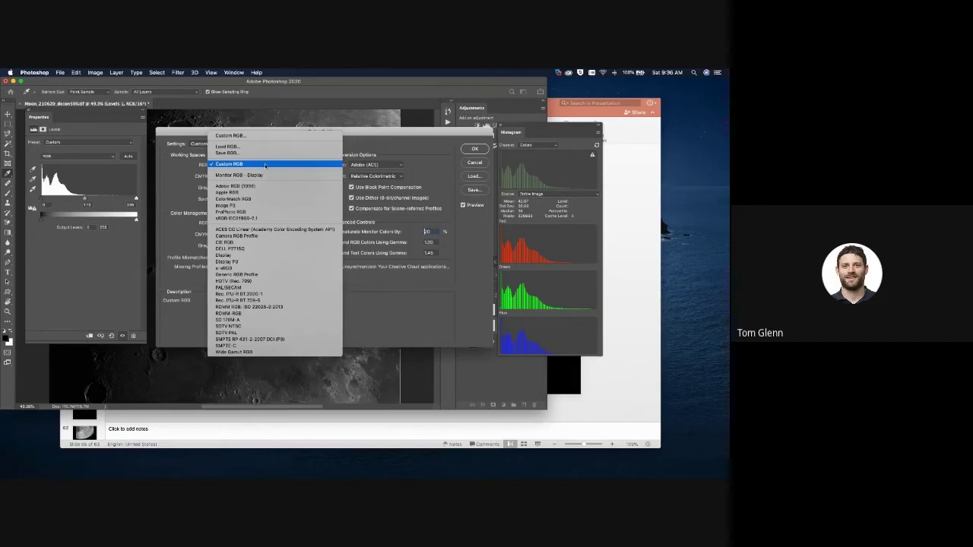
click(261, 218)
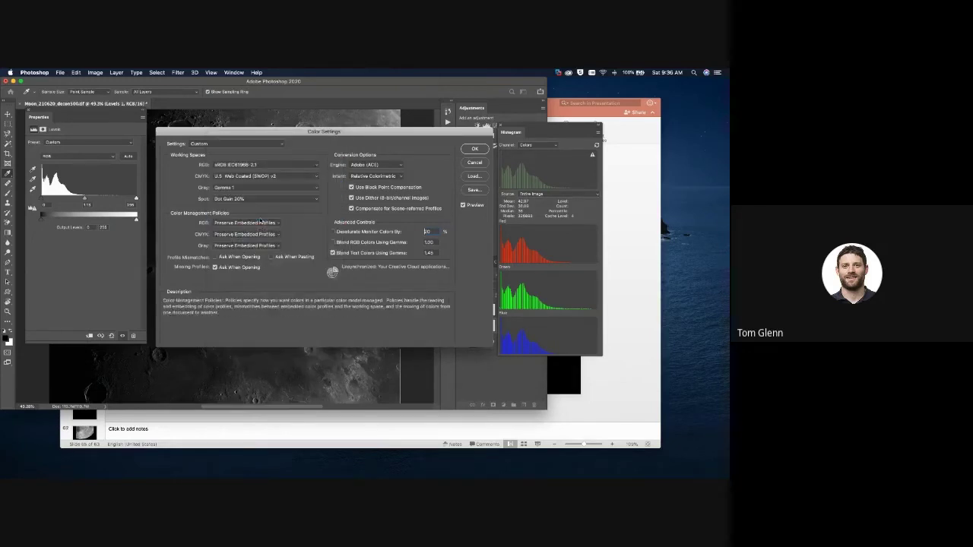
click(237, 166)
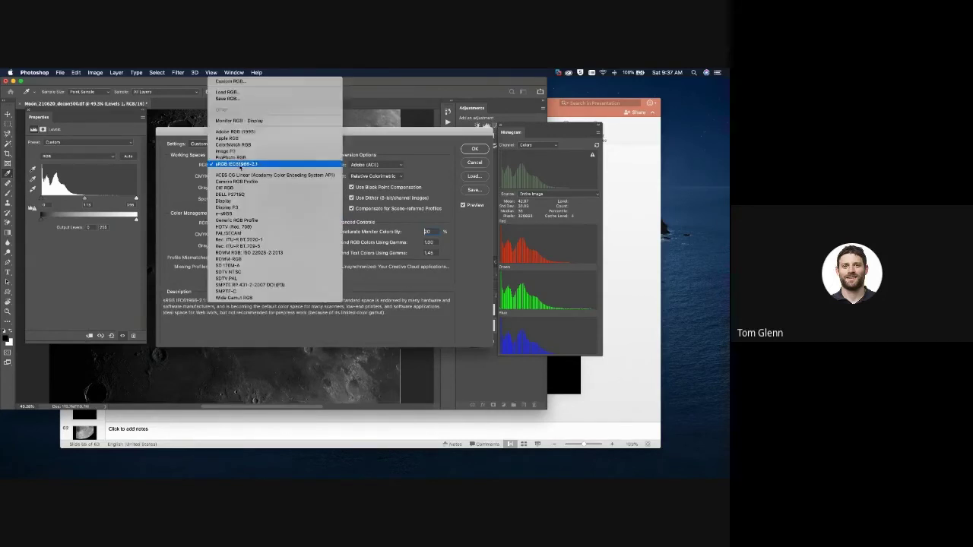
click(243, 82)
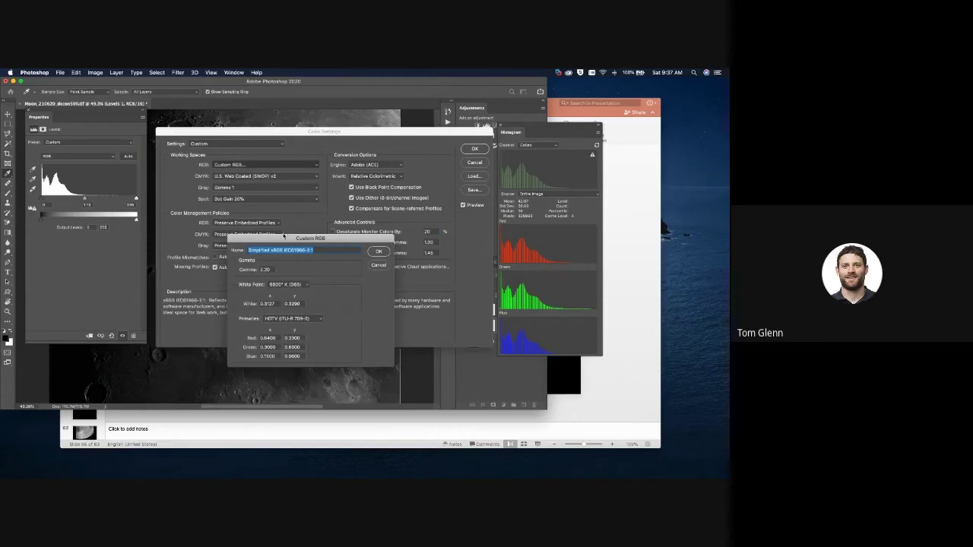
drag(286, 239, 284, 209)
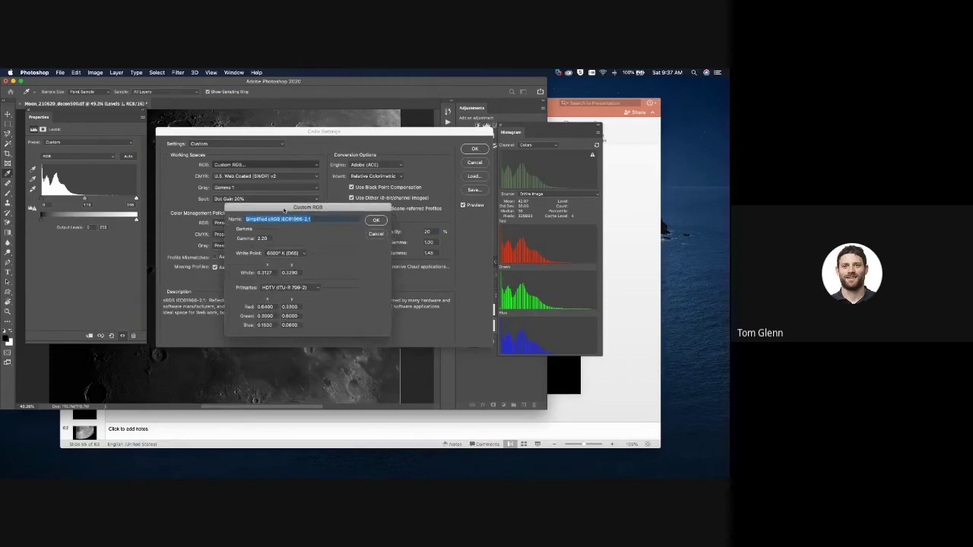
double_click(263, 238)
click(375, 236)
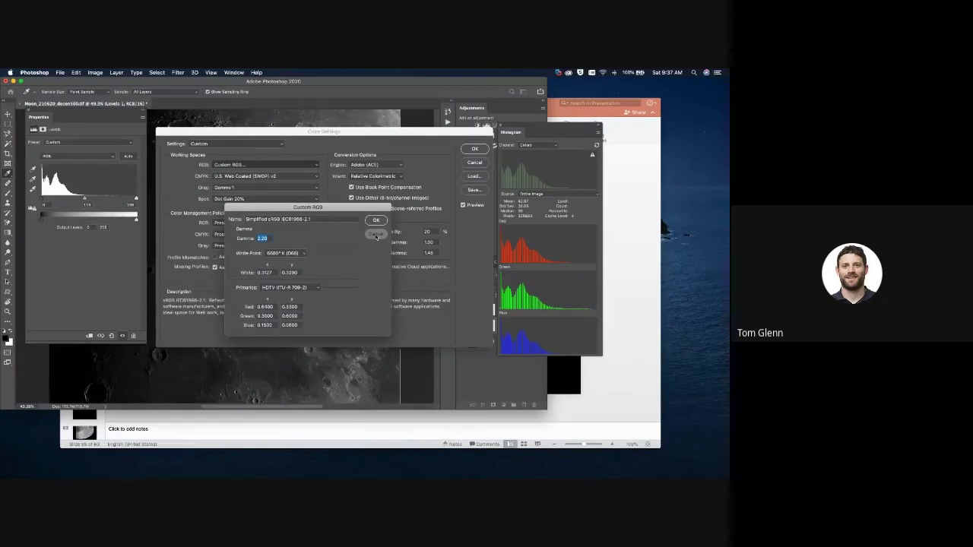
click(476, 164)
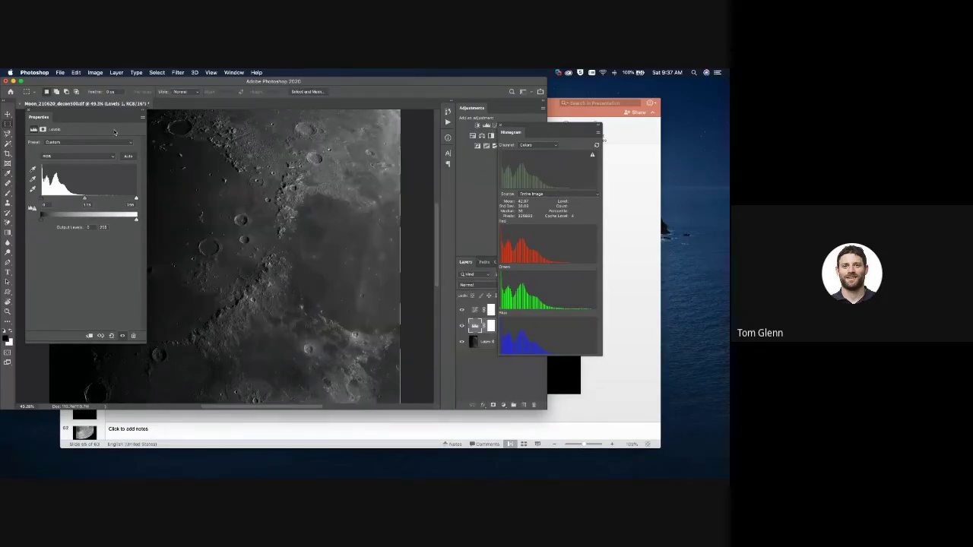
- Close the Moon image without saving and reopen Moon_210620_decon500.tif with the working gray Gamma 1 profile assigned
click(20, 104)
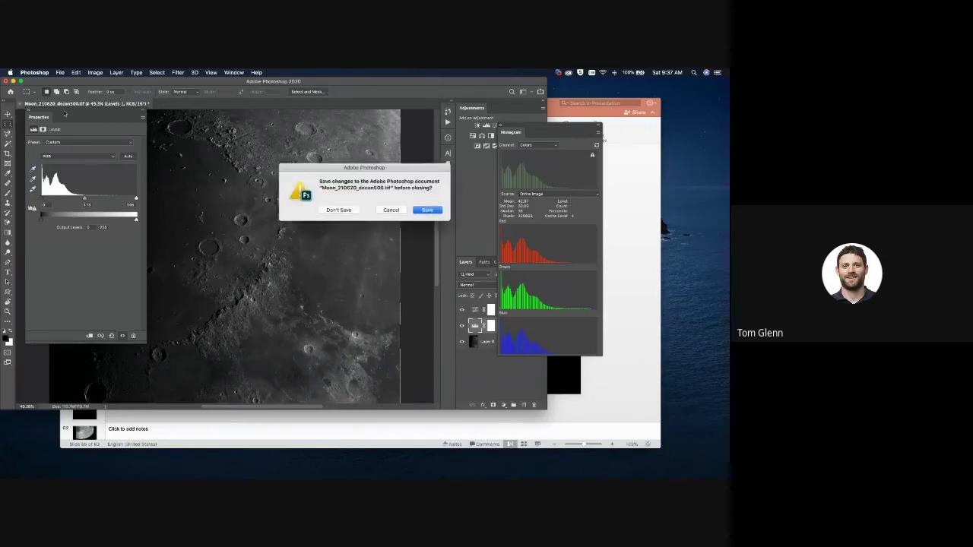
click(336, 211)
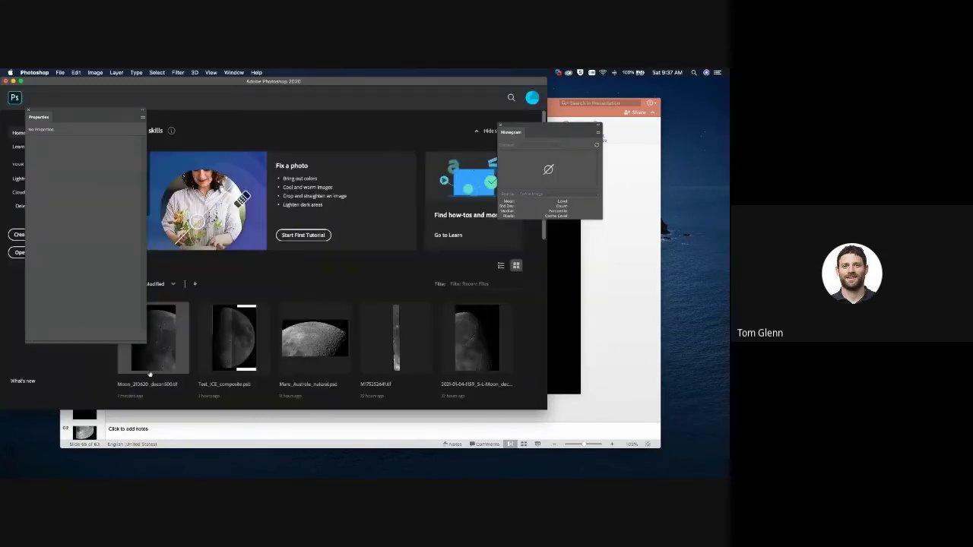
click(159, 355)
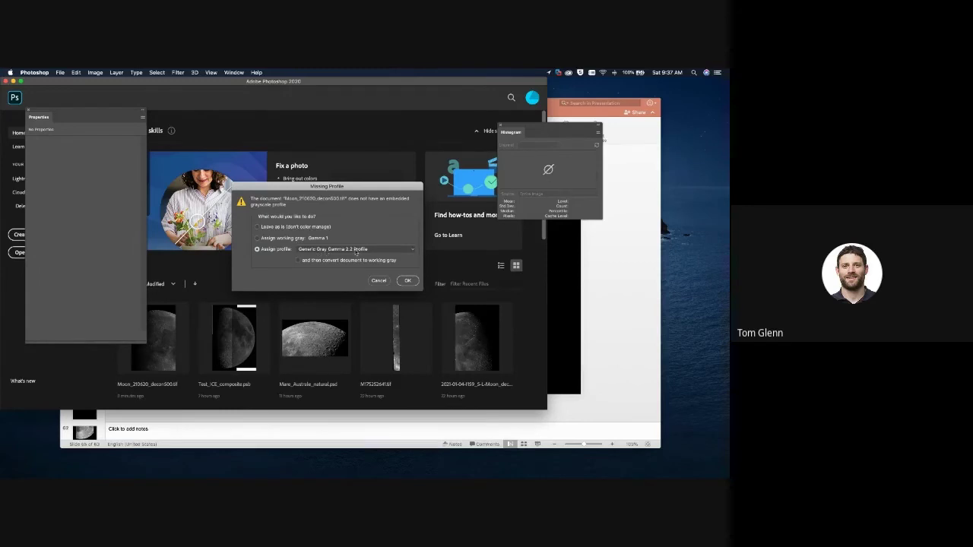
click(310, 238)
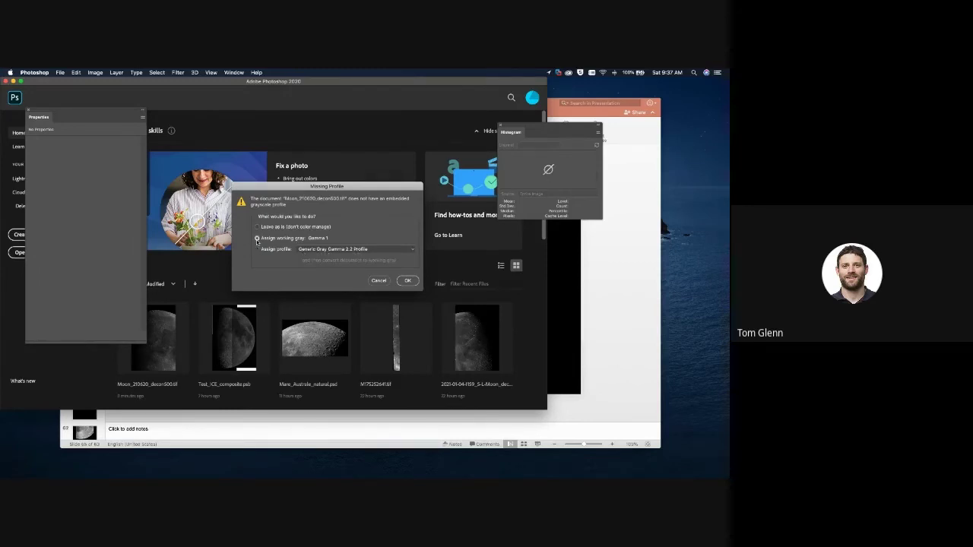
click(407, 280)
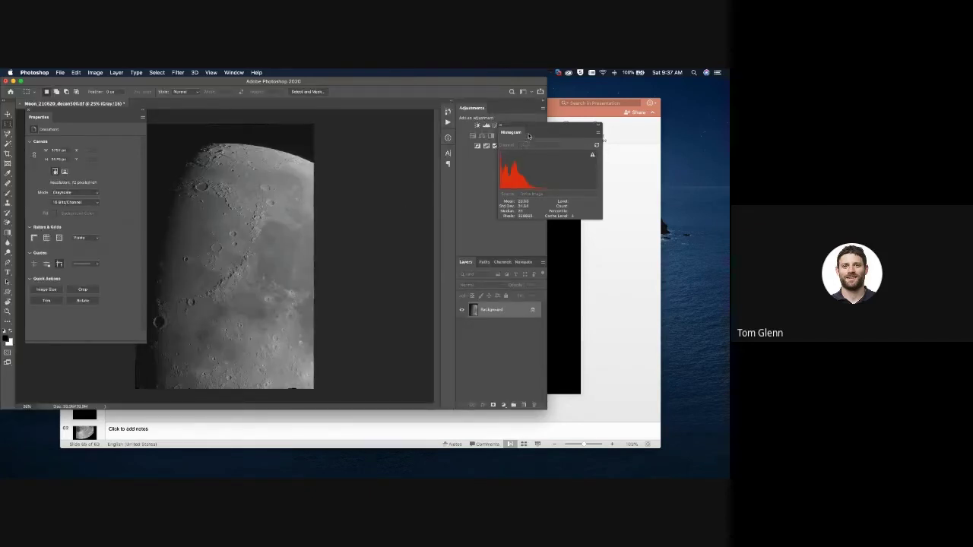
- Show the Moon image fitted in full-screen mode with the menu bar, with the Histogram moved beside the Properties
key(f)
key(f)
key(super+0)
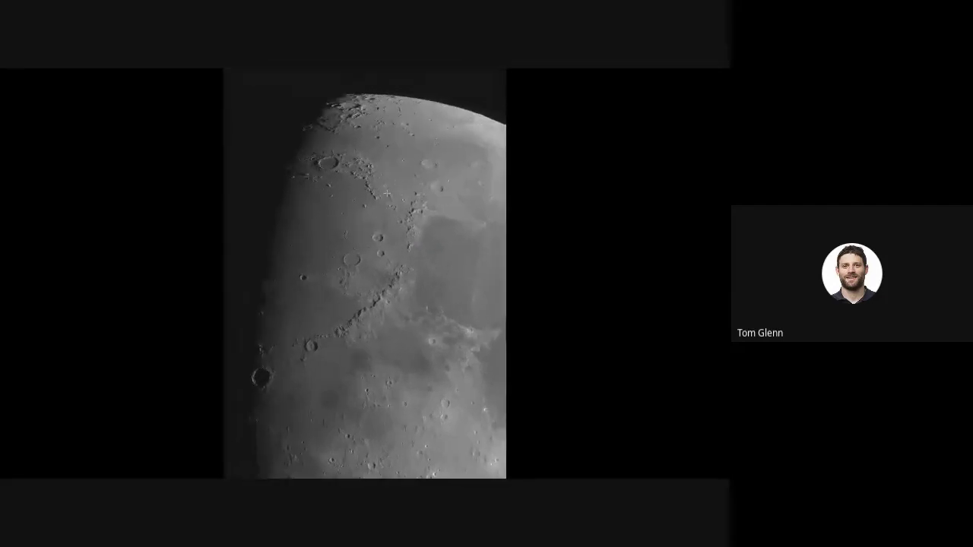
key(f)
drag(498, 135, 213, 126)
key(f)
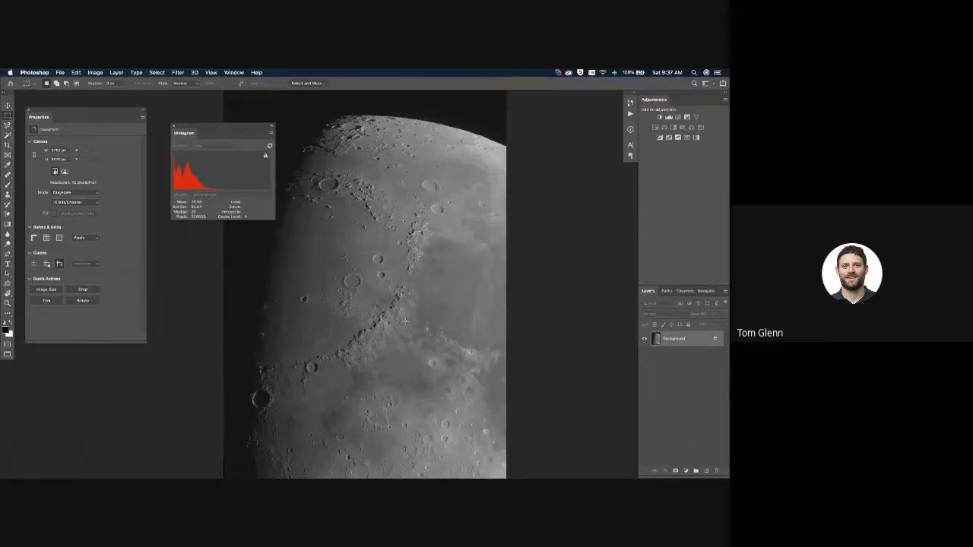
- Convert the grayscale Moon image to the RGB profile sRGB IEC61966-2.1 with Relative Colorimetric intent
click(256, 72)
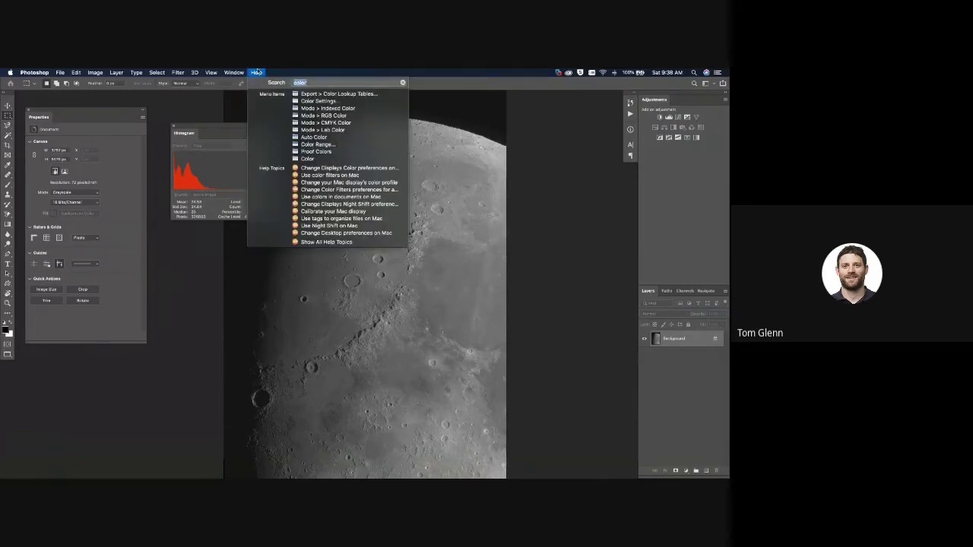
text(convert)
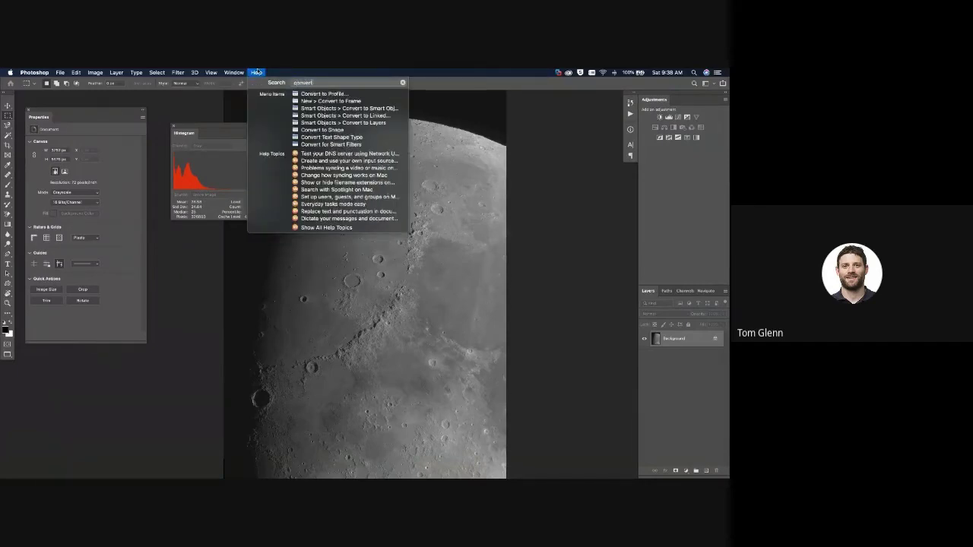
click(307, 93)
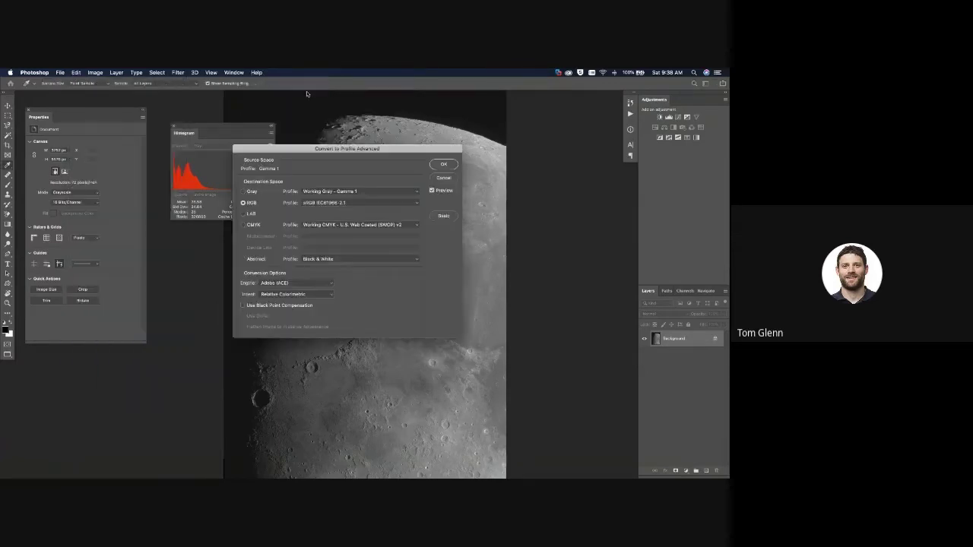
click(444, 164)
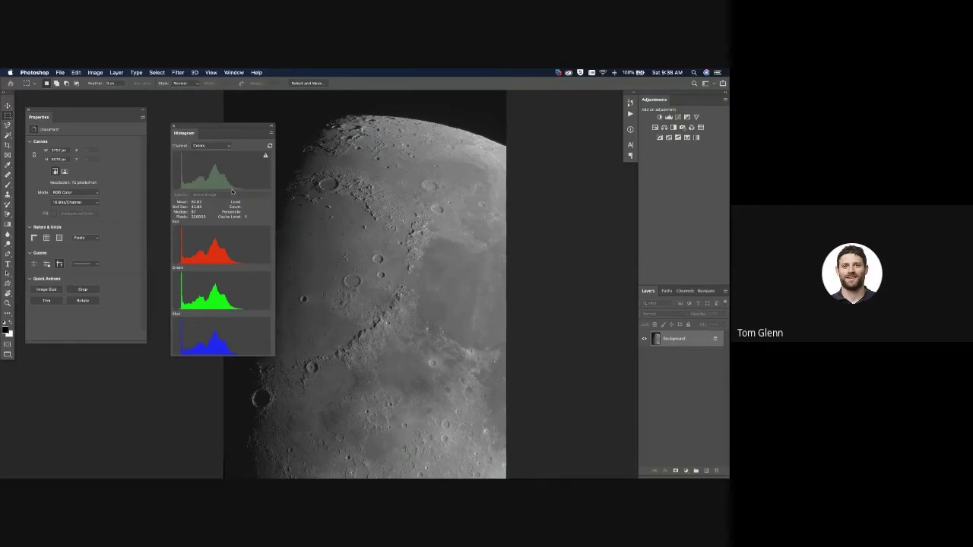
- Compare the histogram with the profile conversion undone and redone, refresh it without cached data and move it off the Moon image
key(super+z)
key(super+shift+z)
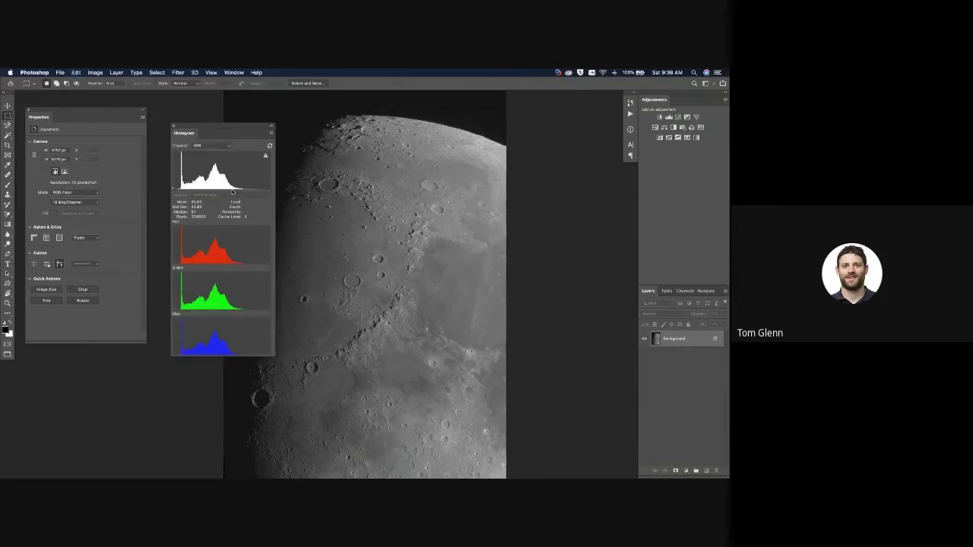
key(super+z)
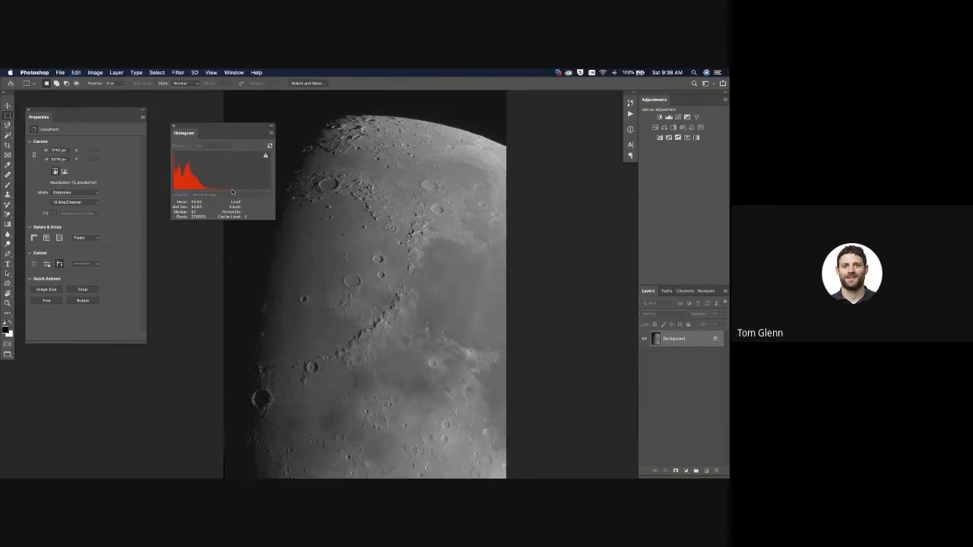
key(super+shift+z)
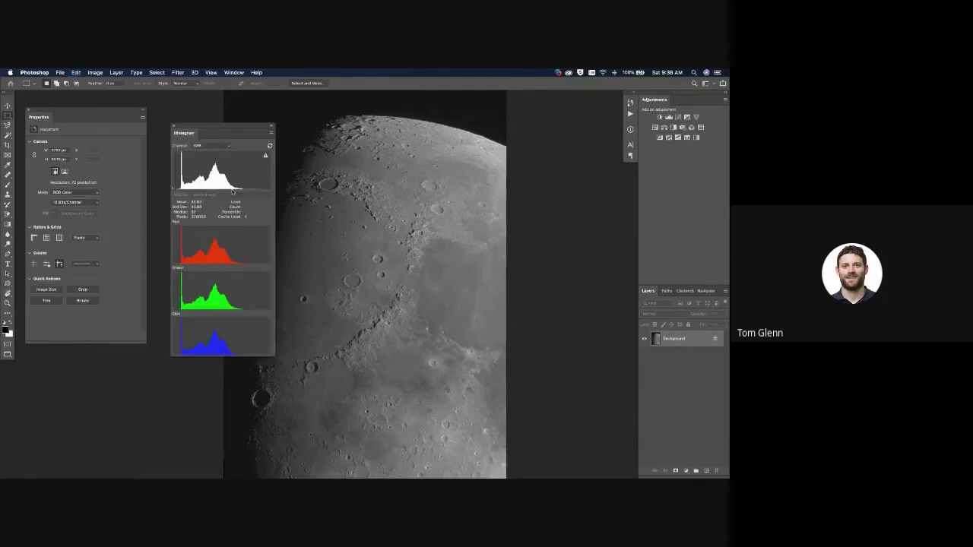
click(265, 156)
drag(250, 134, 180, 136)
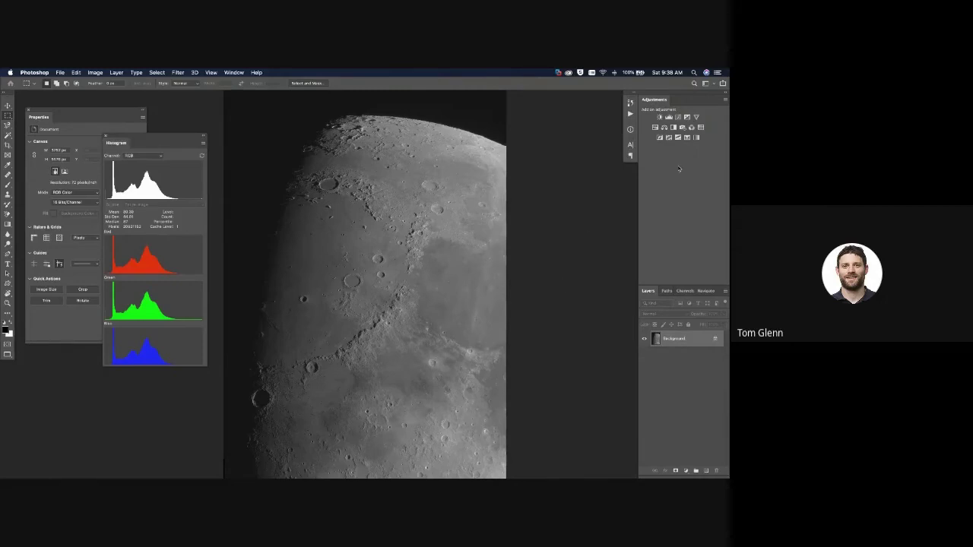
- Add a Curves adjustment layer that brightens the midtones and highlights while holding the shadows down
click(677, 117)
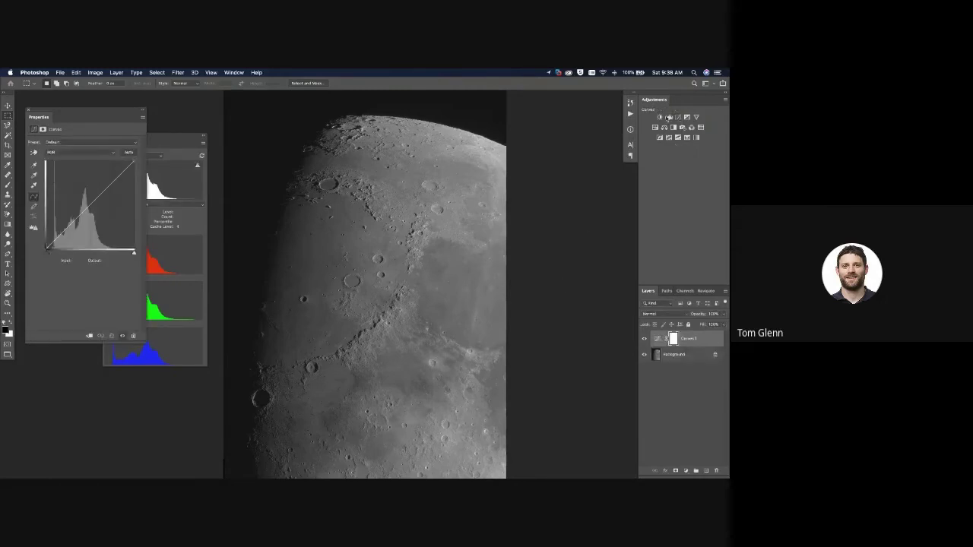
drag(99, 192, 65, 230)
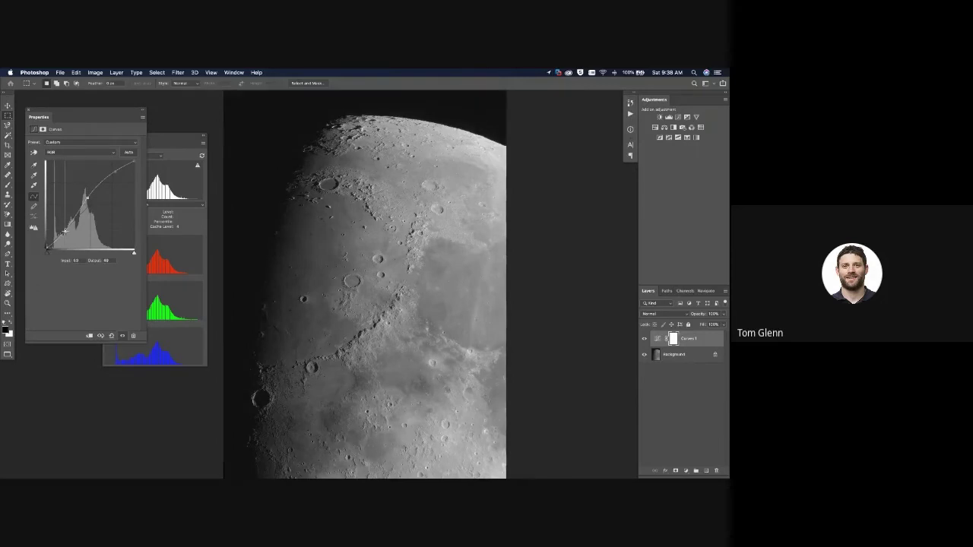
drag(88, 196, 88, 199)
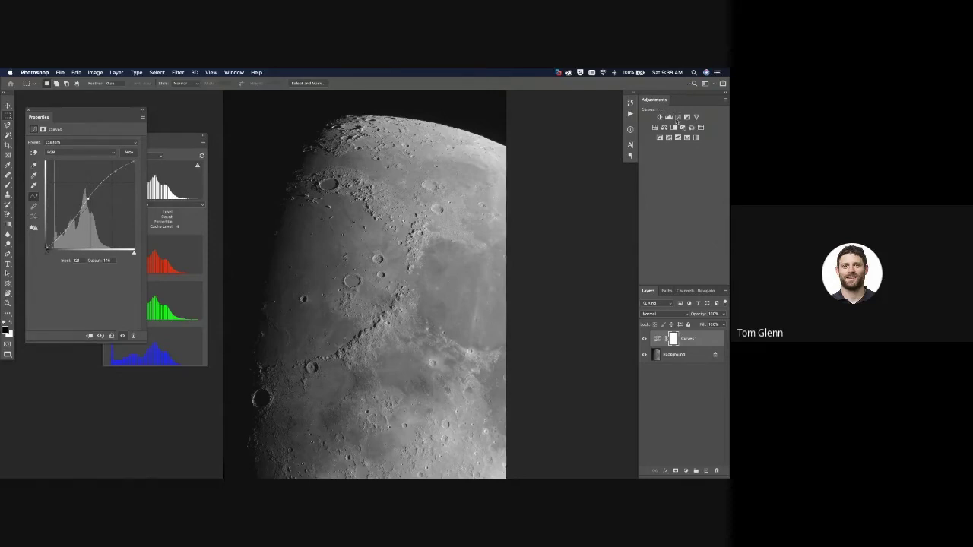
- Add a Levels adjustment layer and raise the black point to the dark sky peak, using the clipping preview
click(669, 118)
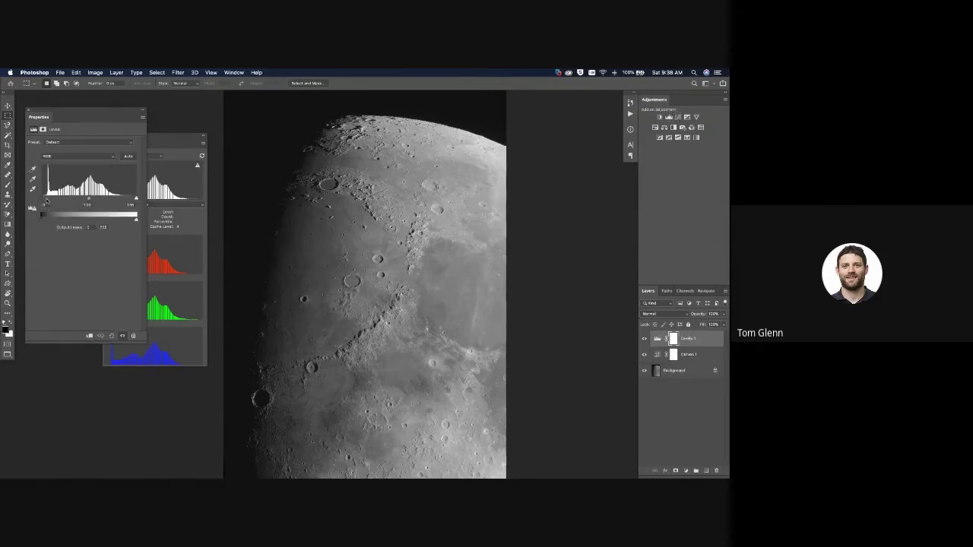
drag(43, 201, 47, 199)
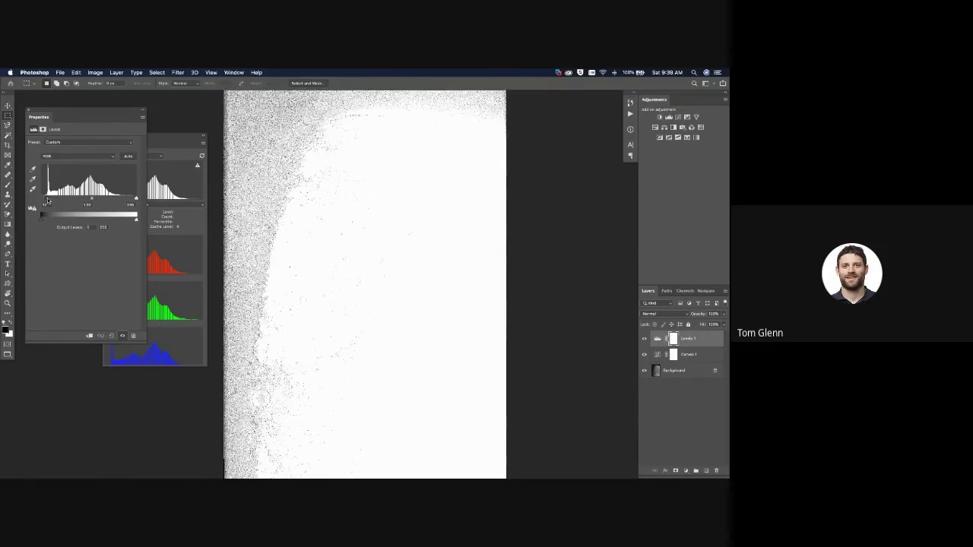
drag(47, 197, 47, 198)
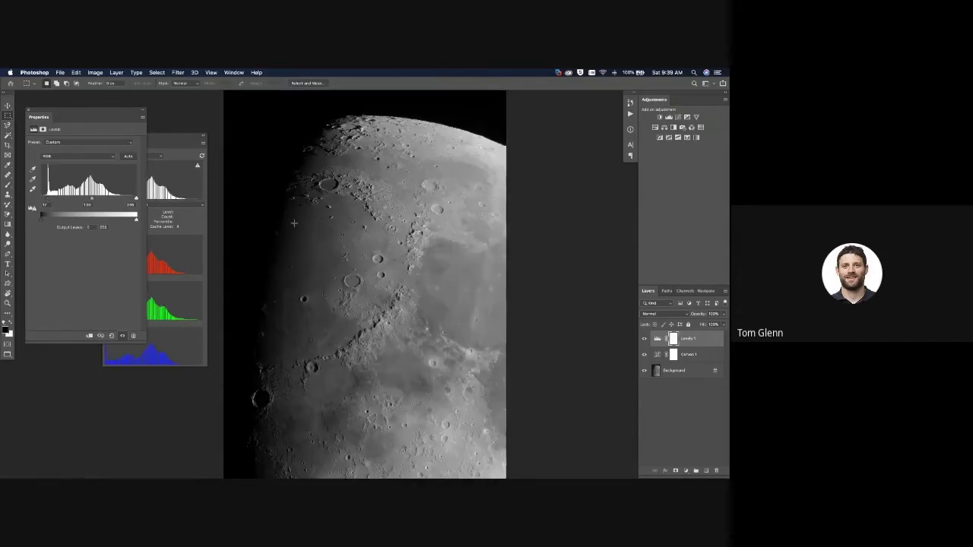
- Compare the area along the terminator with the Levels layer off and on, marking the dark sky with a temporary rectangular selection
key(super+plus)
key(super+plus)
key(super+plus)
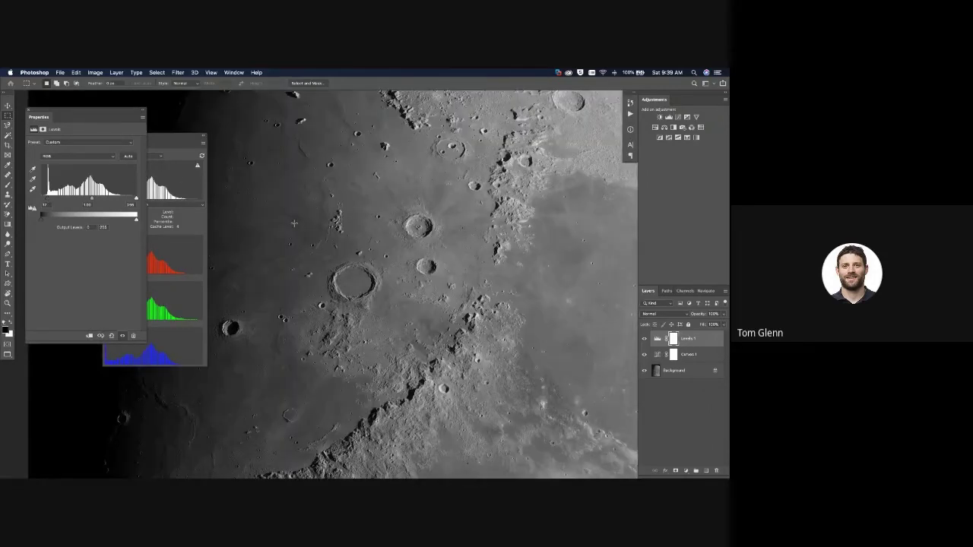
click(644, 340)
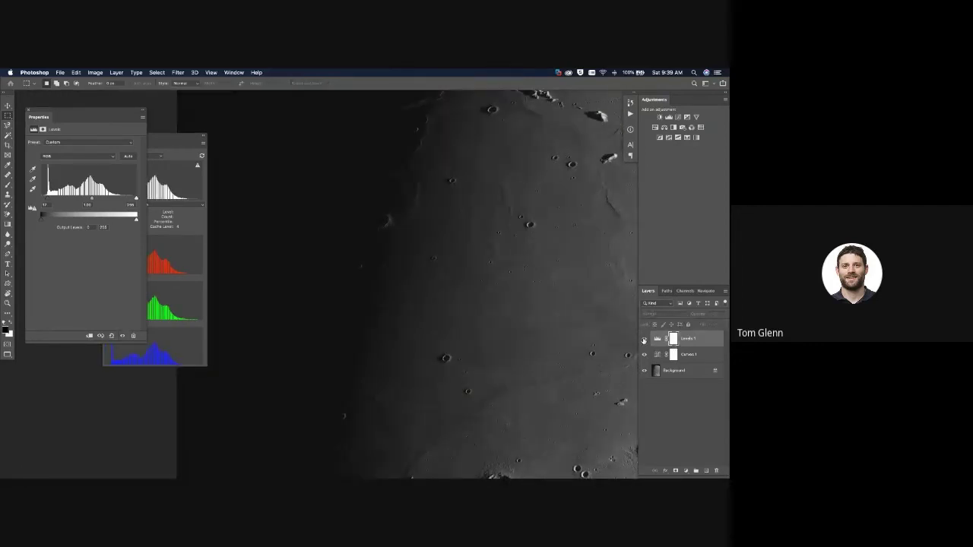
click(644, 340)
click(643, 339)
click(644, 339)
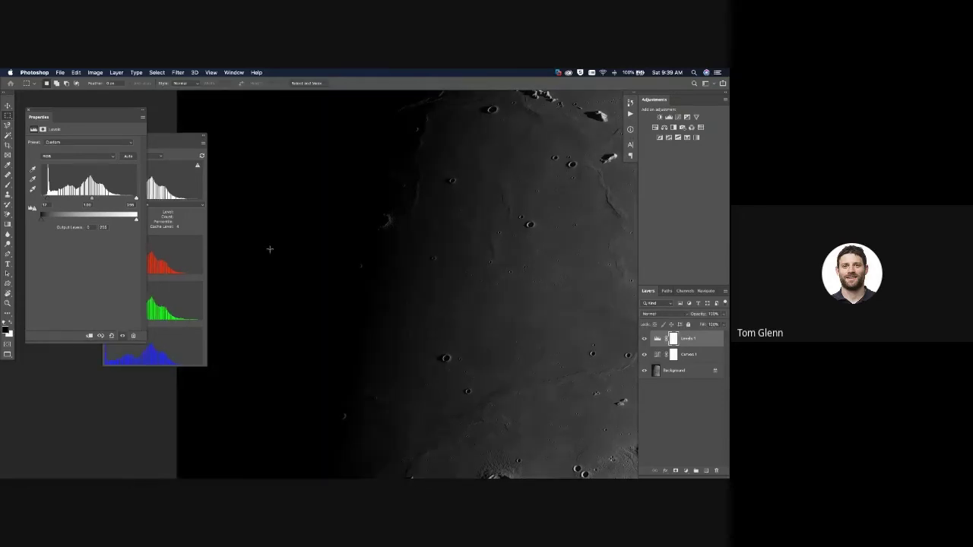
drag(259, 169, 326, 232)
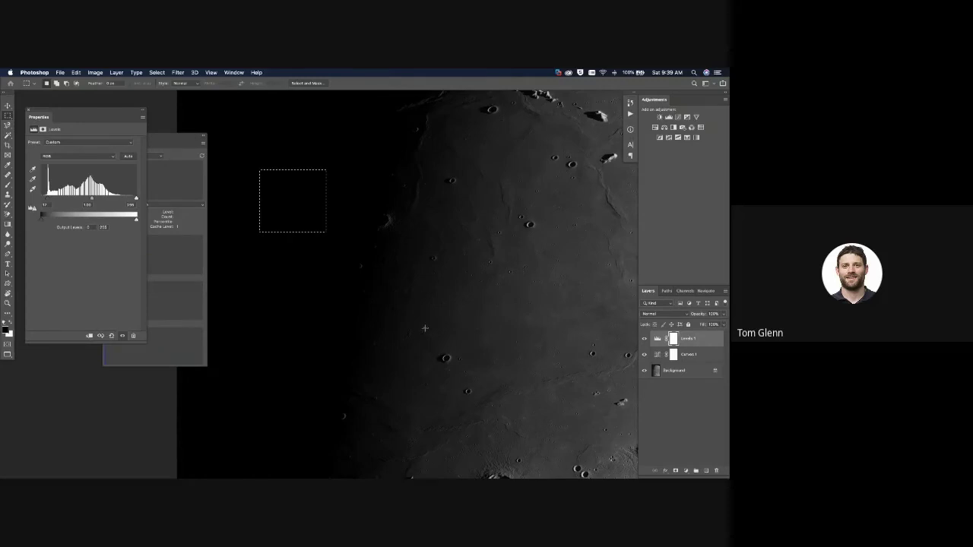
click(421, 298)
- Raise the black point of the Levels adjustment further so the shadows along the terminator are clipped to black
click(657, 340)
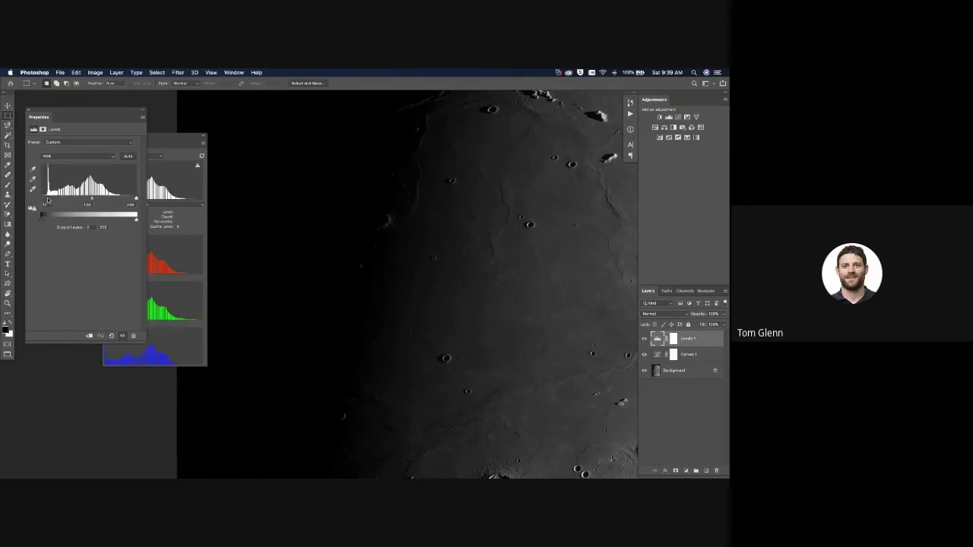
drag(47, 197, 59, 200)
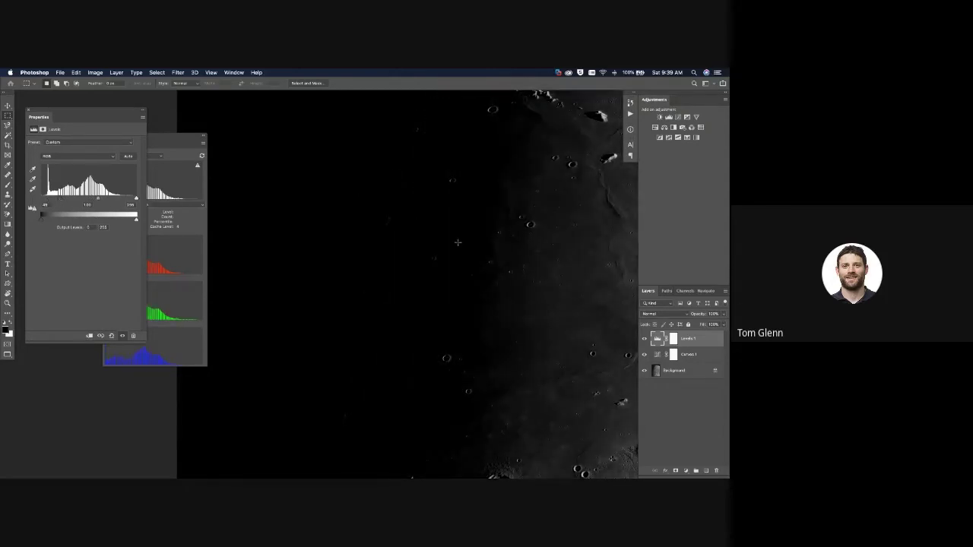
key(super+0)
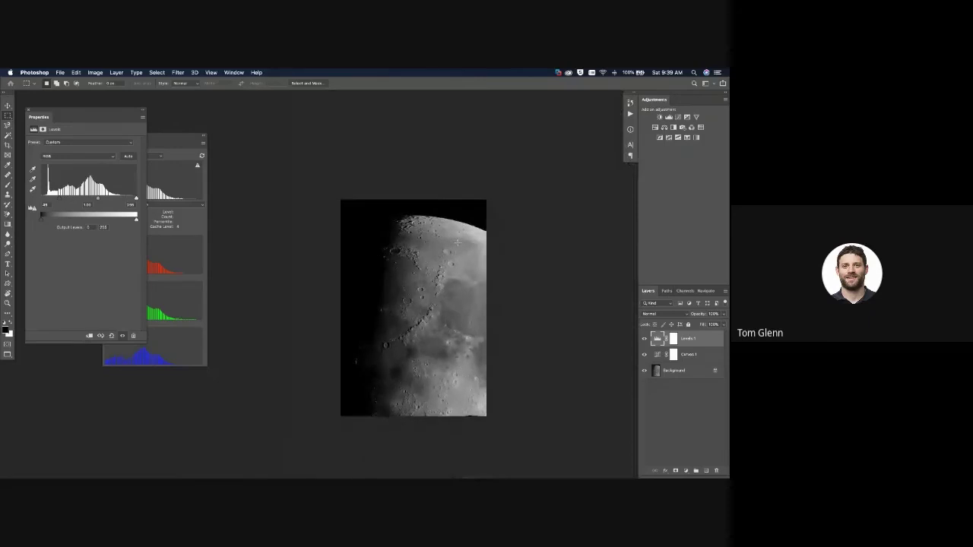
- Examine the effect of the clipped black point on the whole Moon and on the shadows in the mountain and rille region
key(super+plus)
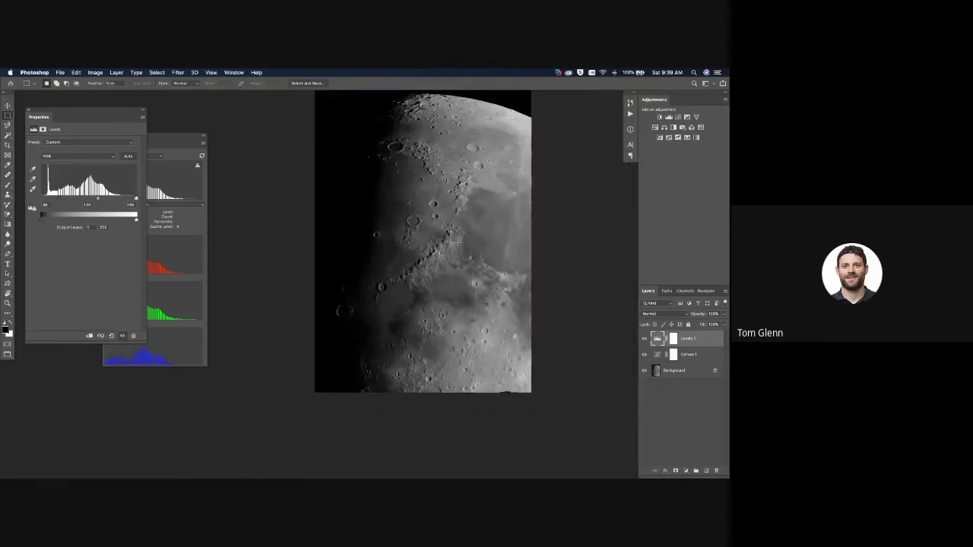
key(super+plus)
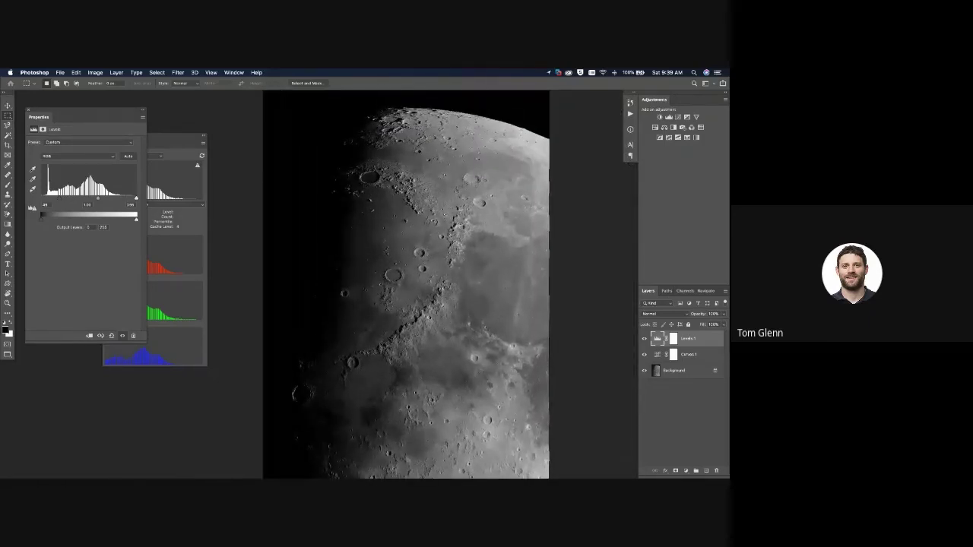
key(super+plus)
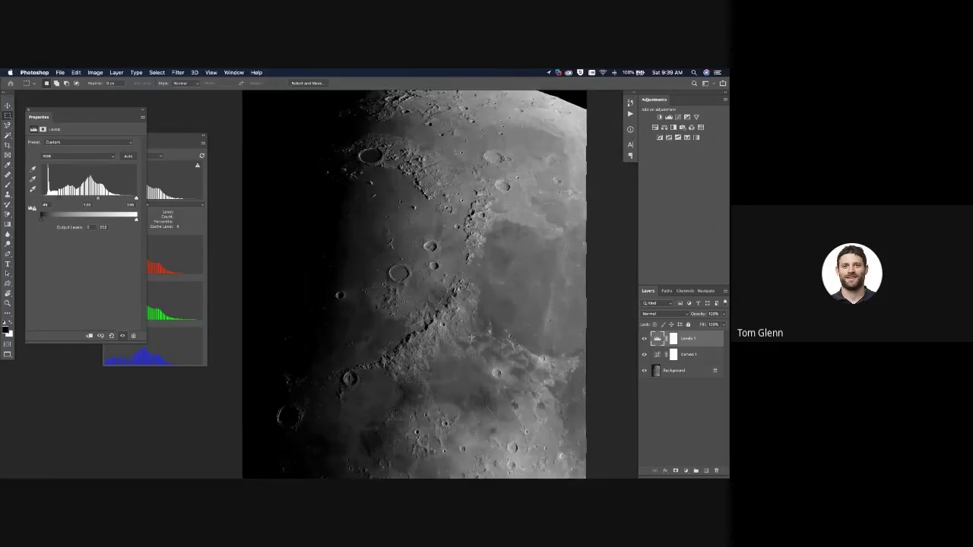
key(super+plus)
scroll(470, 336, down, 5)
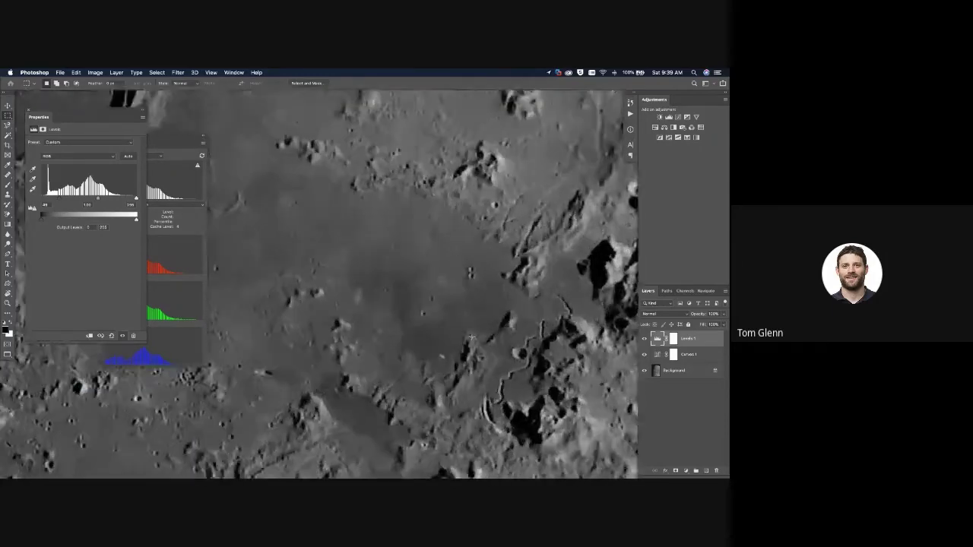
scroll(471, 337, up, 2)
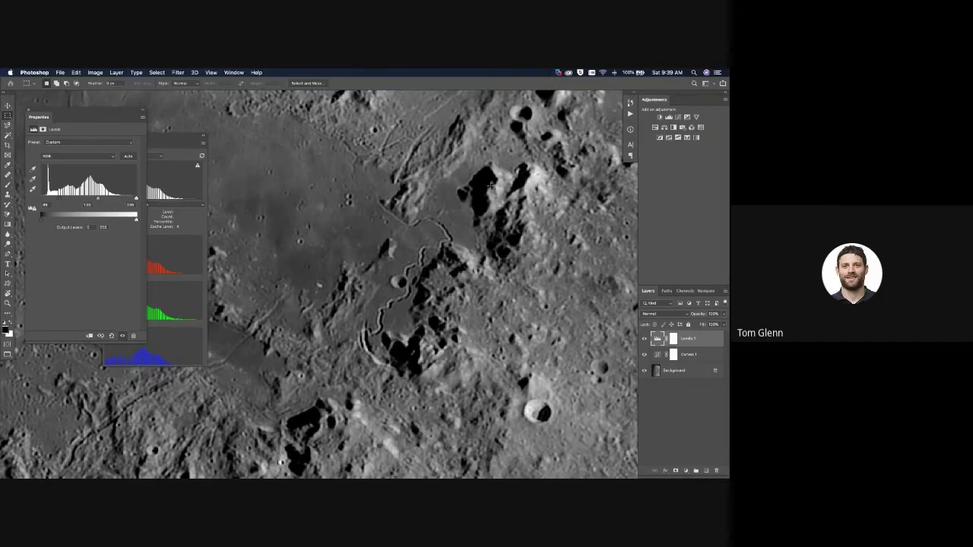
scroll(456, 221, up, 5)
scroll(426, 260, left, 5)
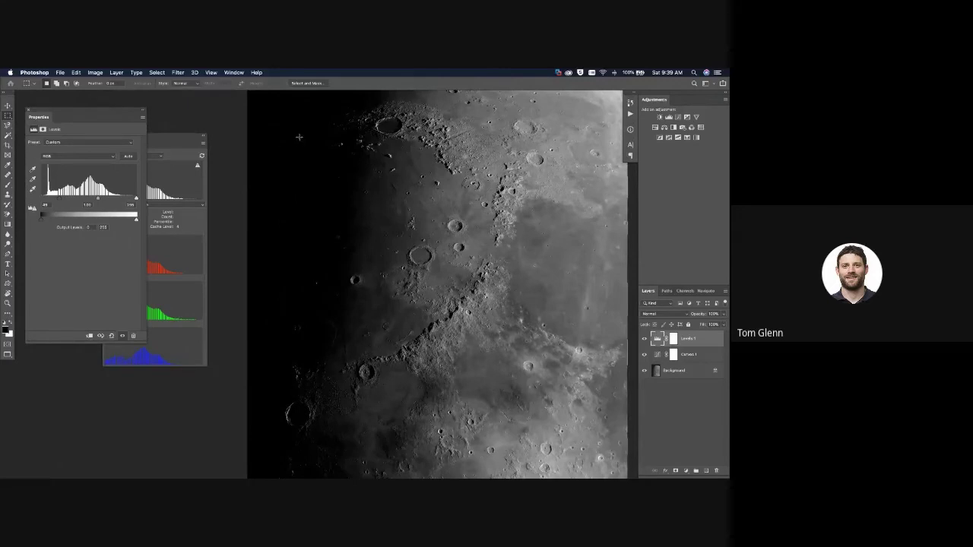
- Select a rectangular area along the terminator and compare its shadow detail with the Levels layer on and off
drag(423, 332, 423, 332)
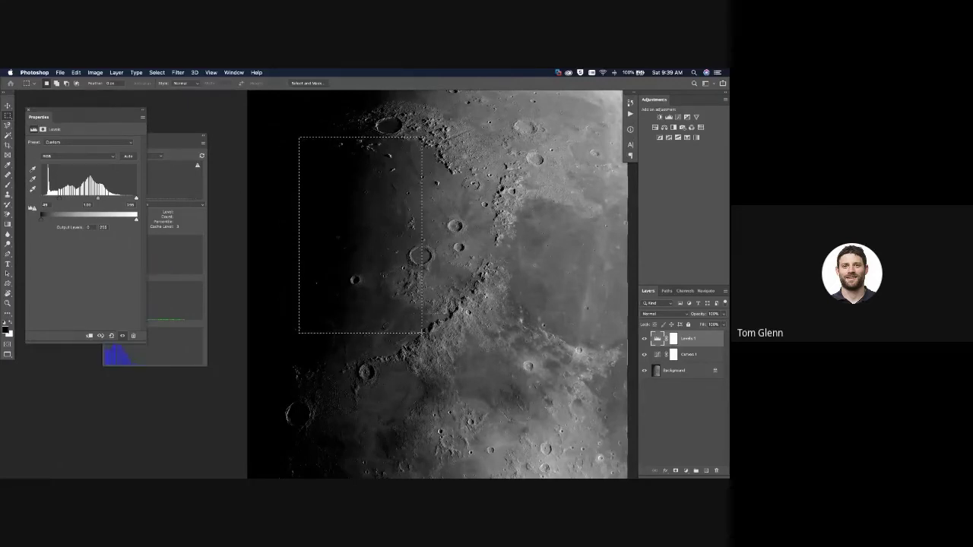
click(645, 339)
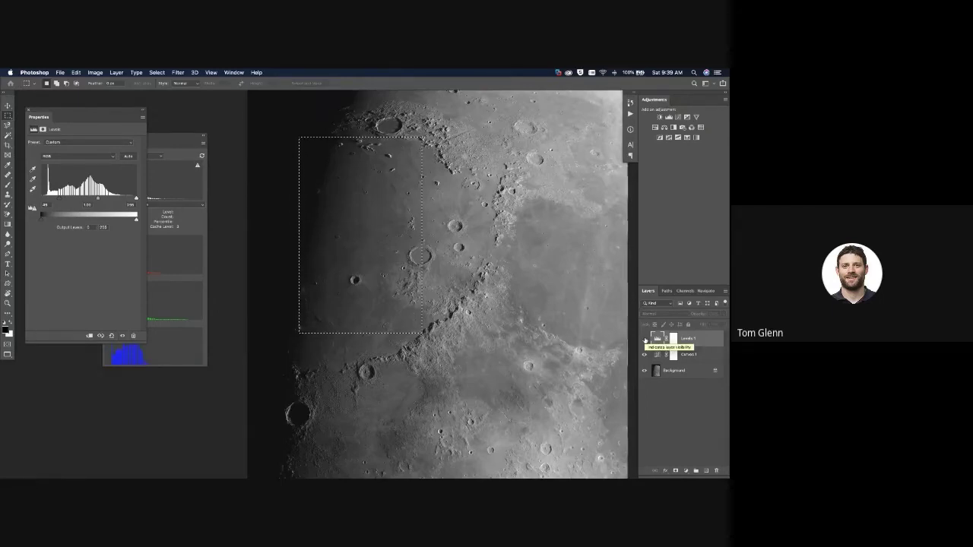
click(644, 339)
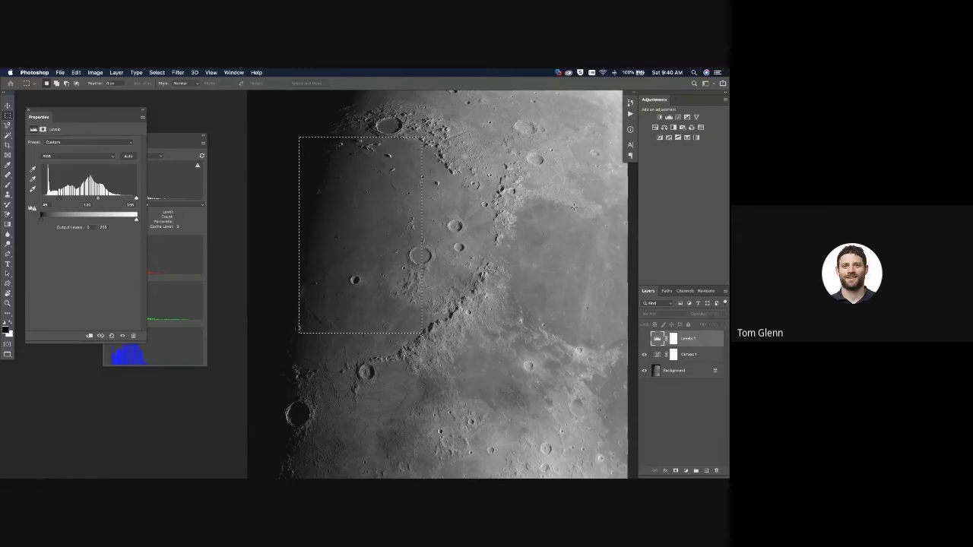
- Hide both the Levels and Curves adjustment layers to show the unadjusted Moon image, and clear the rectangular selection
key(super+minus)
key(super+minus)
key(super+minus)
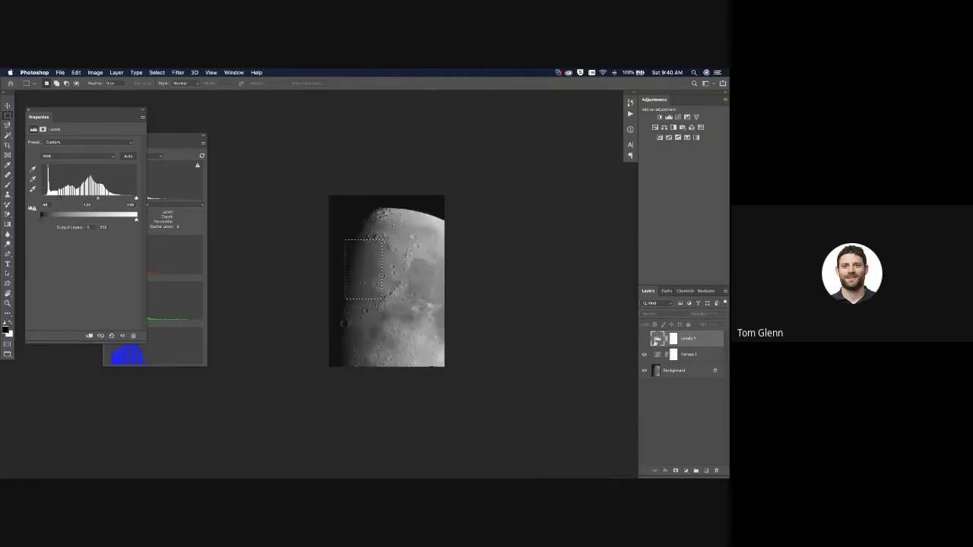
click(643, 339)
click(644, 339)
click(645, 355)
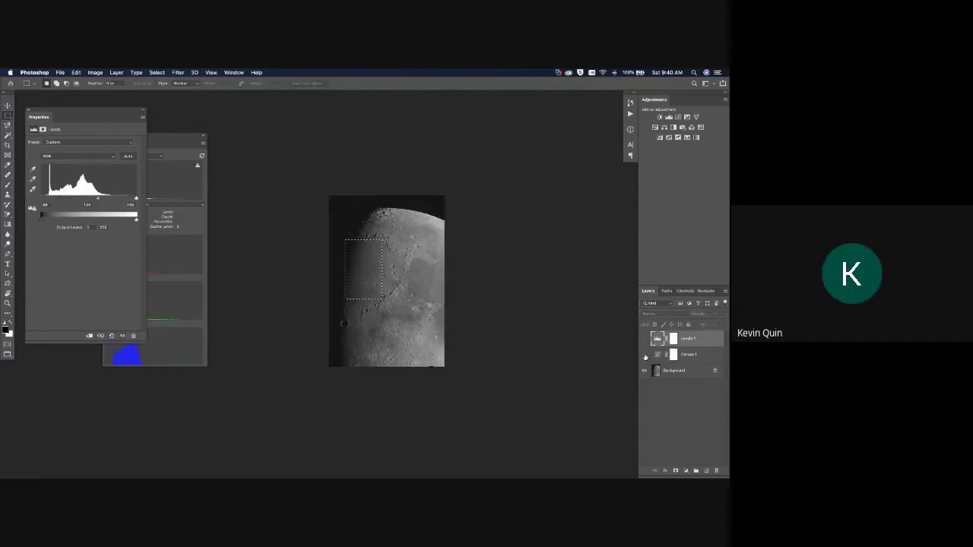
click(409, 335)
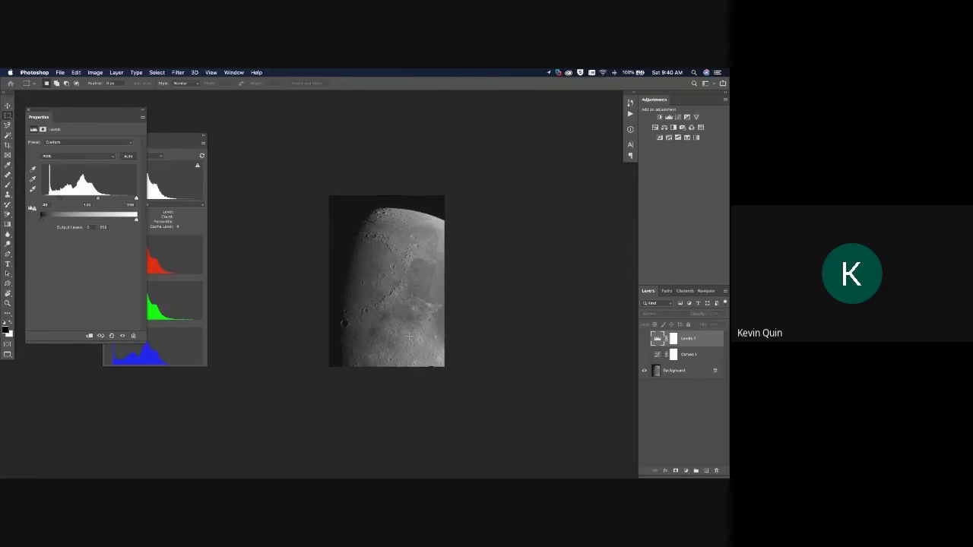
scroll(409, 335, up, 5)
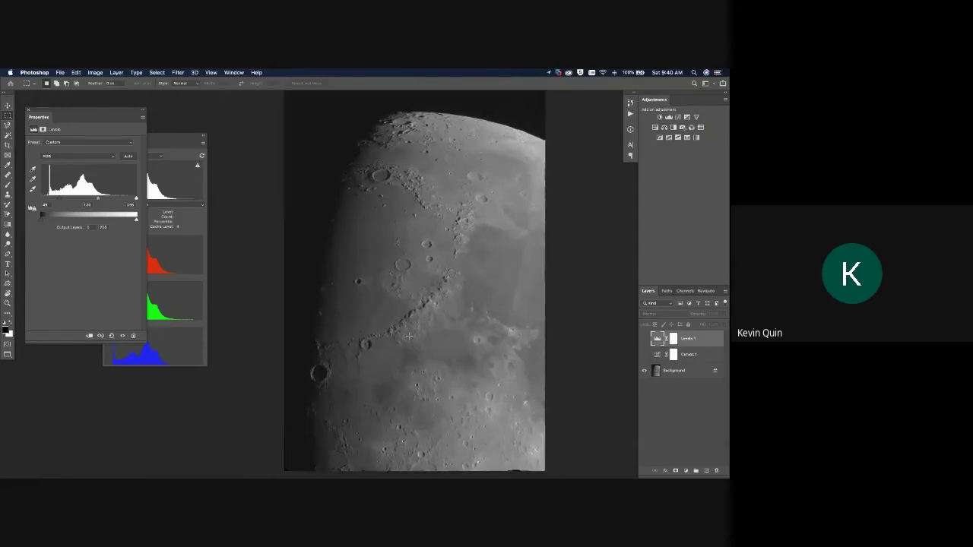
scroll(409, 335, right, 3)
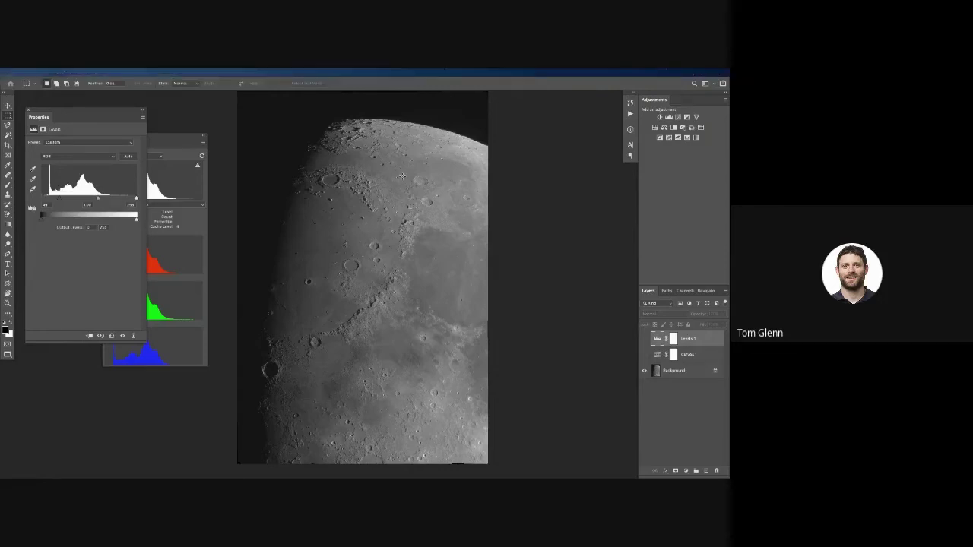
- Leave the full-screen view and close the Moon_210620_decon500.tif image without saving the changes
key(f)
key(f)
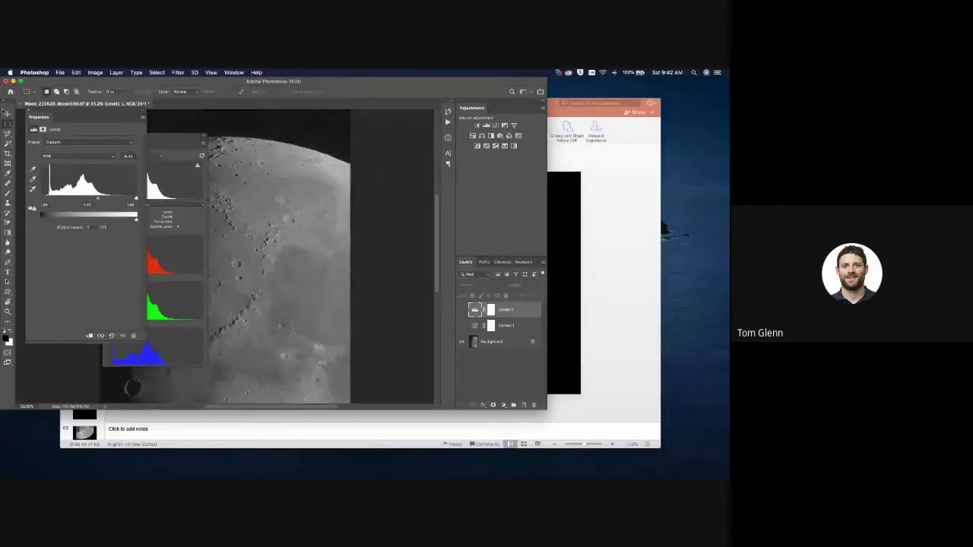
click(20, 103)
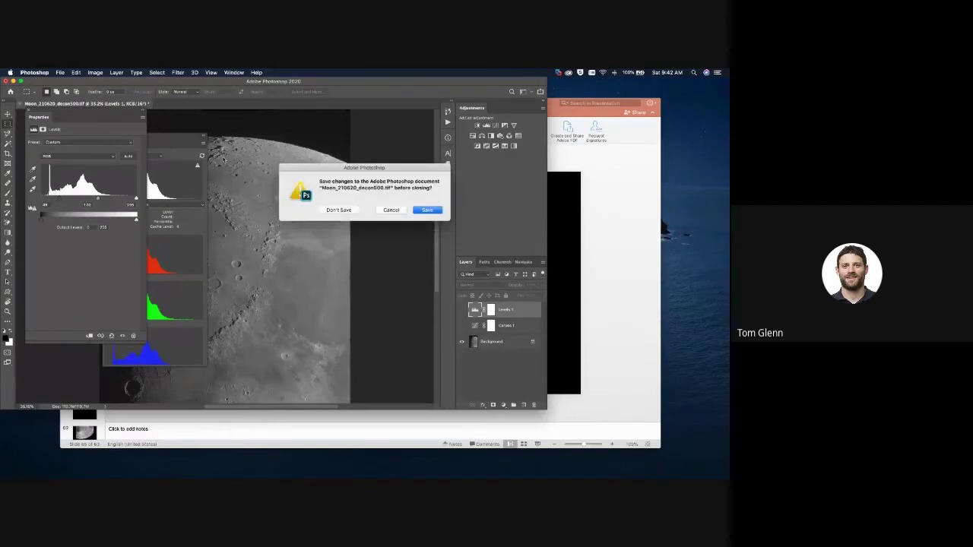
key(super+d)
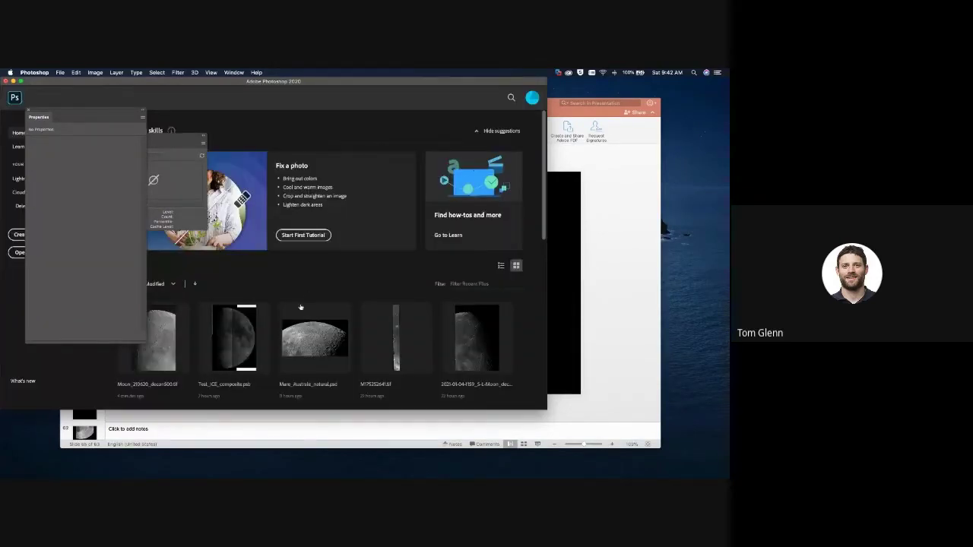
click(164, 348)
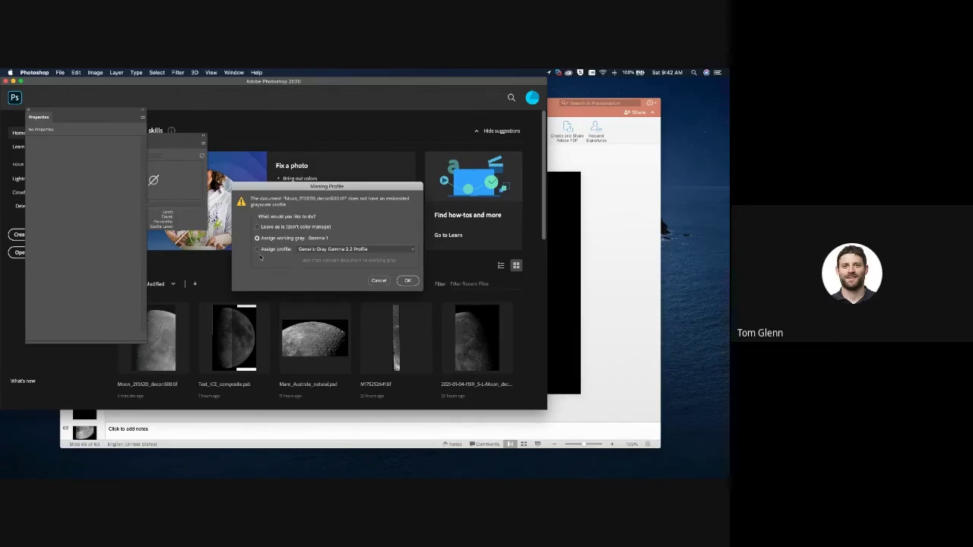
click(257, 250)
click(257, 238)
click(381, 282)
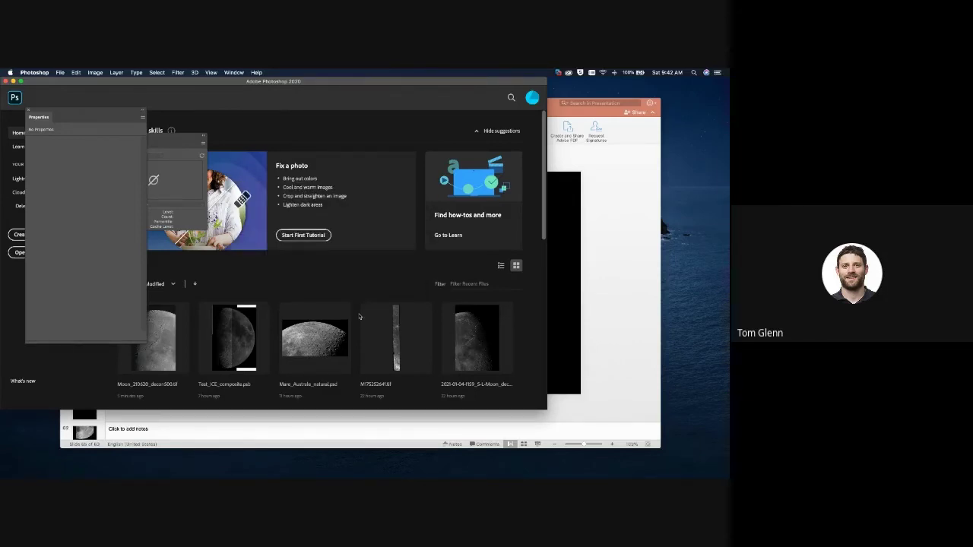
- Open Moon_210620.tif from the 500 frames folder, assigning the working RGB (Custom RGB) as its missing profile
scroll(360, 316, down, 5)
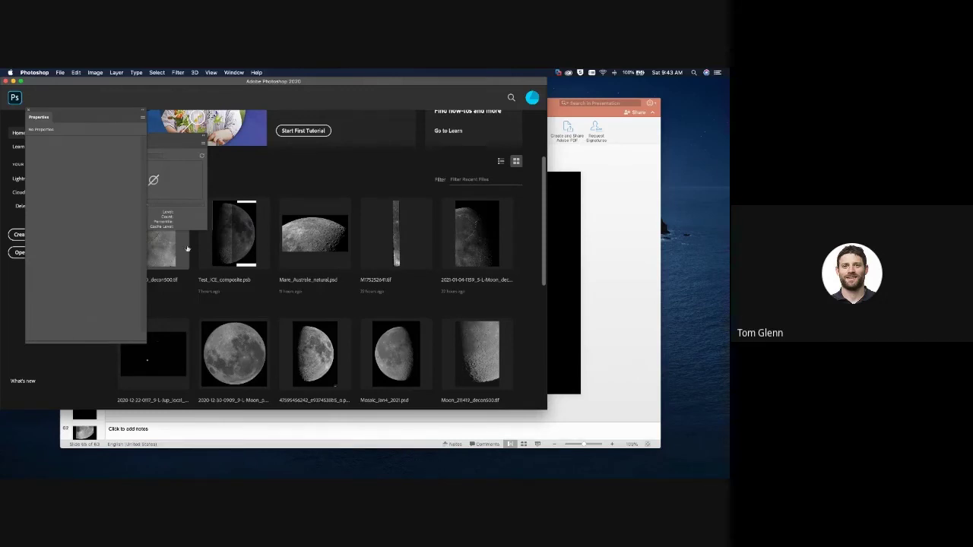
click(61, 73)
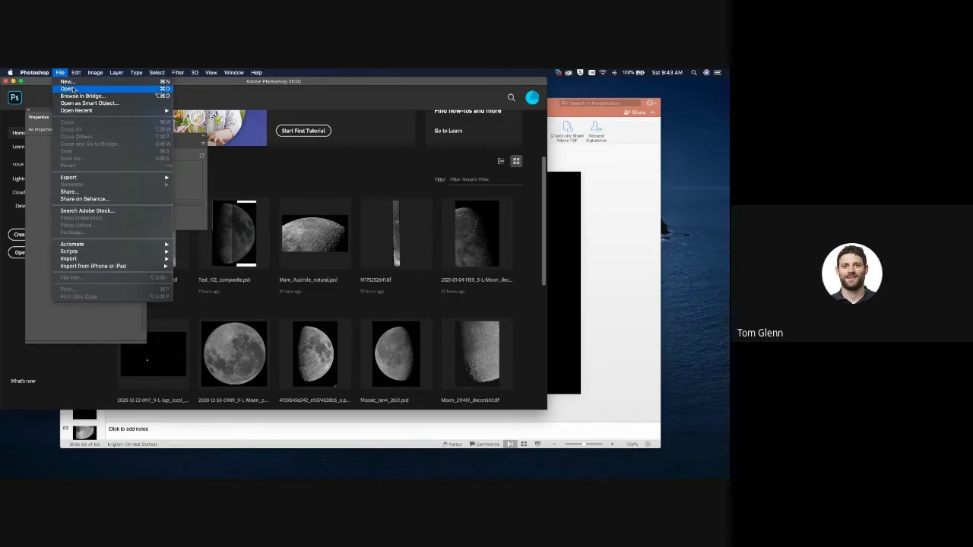
click(73, 89)
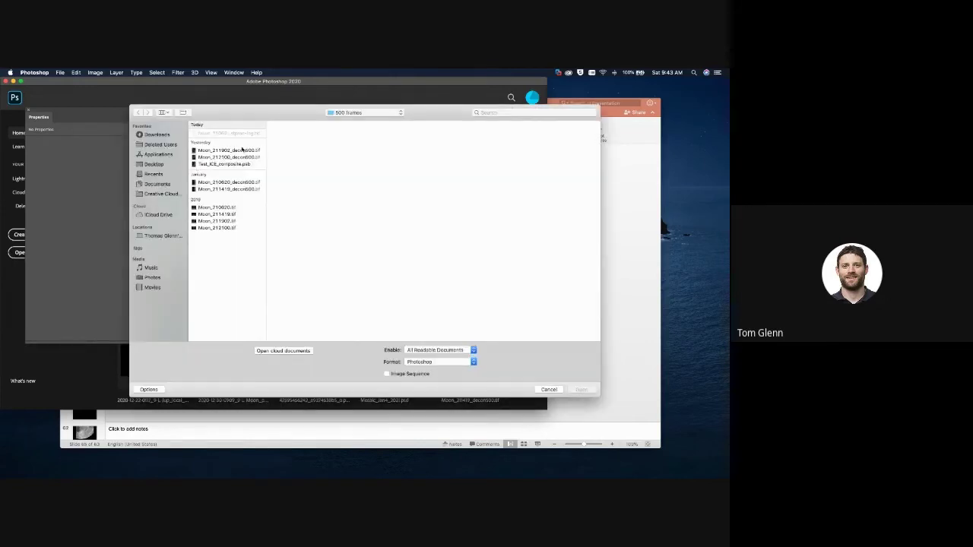
click(246, 183)
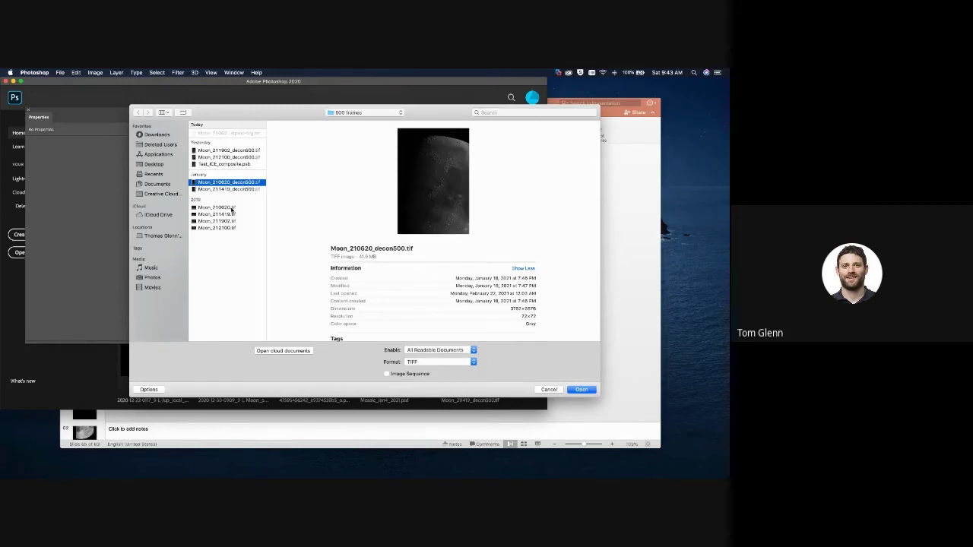
click(231, 208)
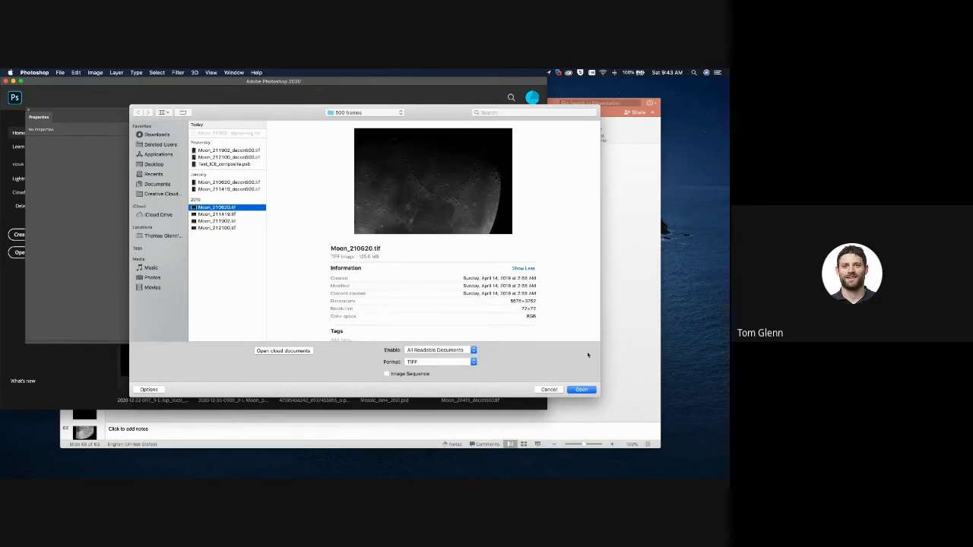
click(585, 390)
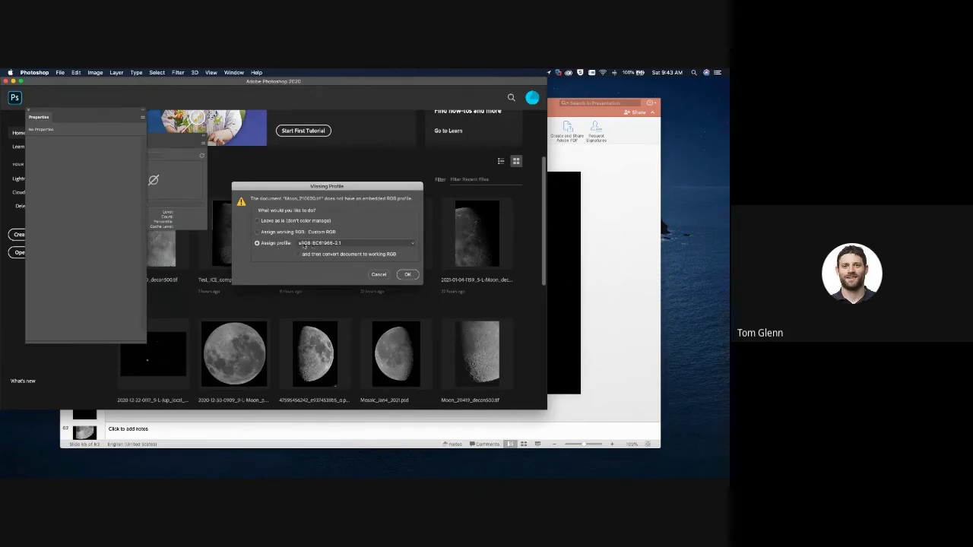
click(263, 233)
click(408, 274)
- Move the histogram clear of the properties, and convert the image to the sRGB IEC61966-2.1 profile with the Relative Colorimetric intent
scroll(306, 267, up, 5)
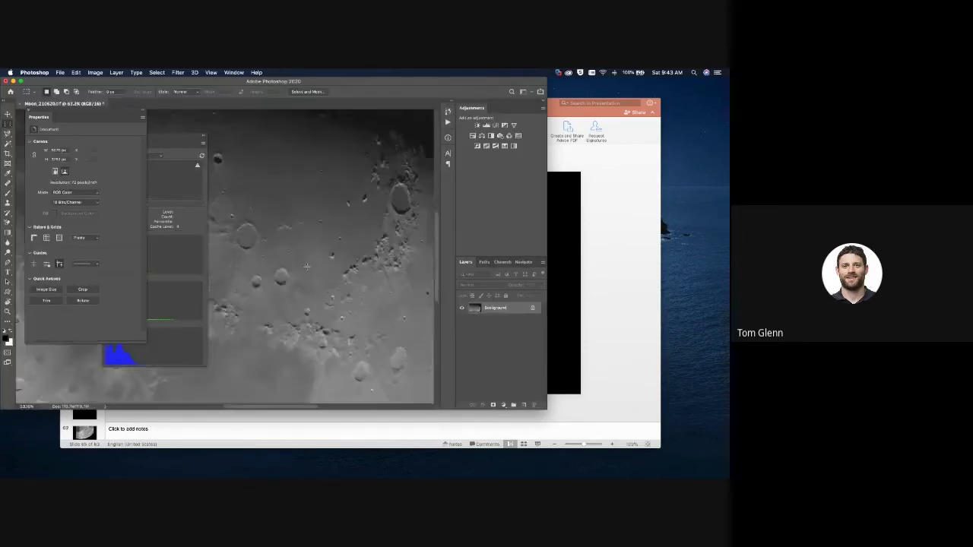
scroll(306, 266, down, 10)
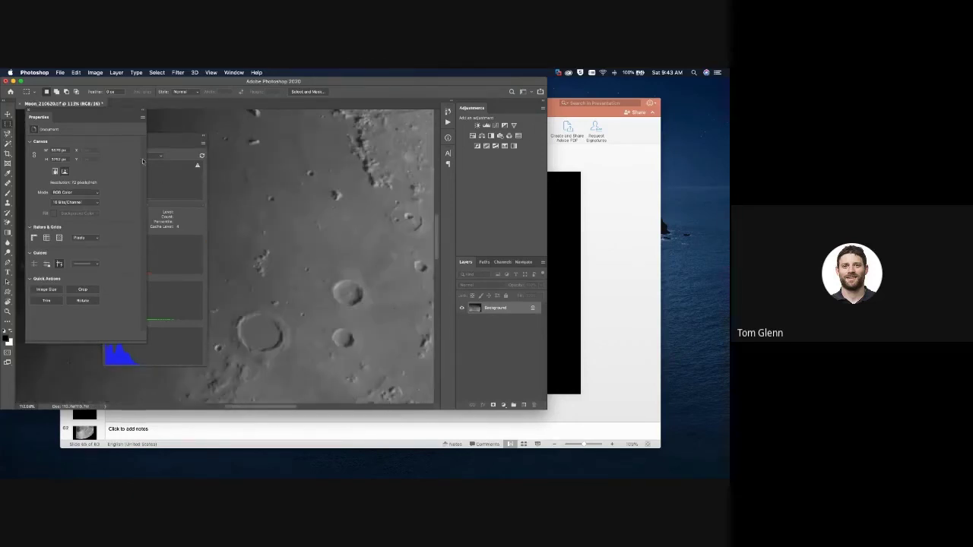
drag(162, 141, 262, 142)
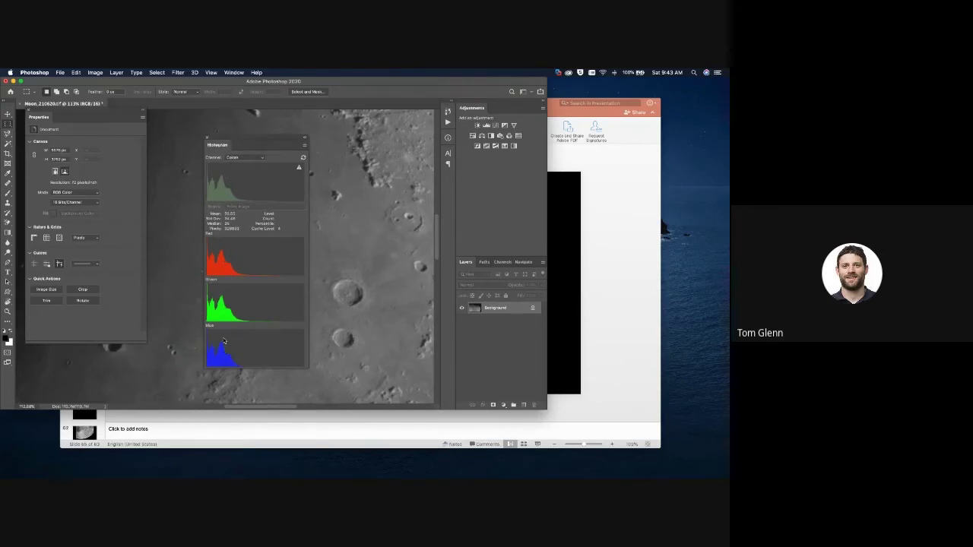
click(258, 72)
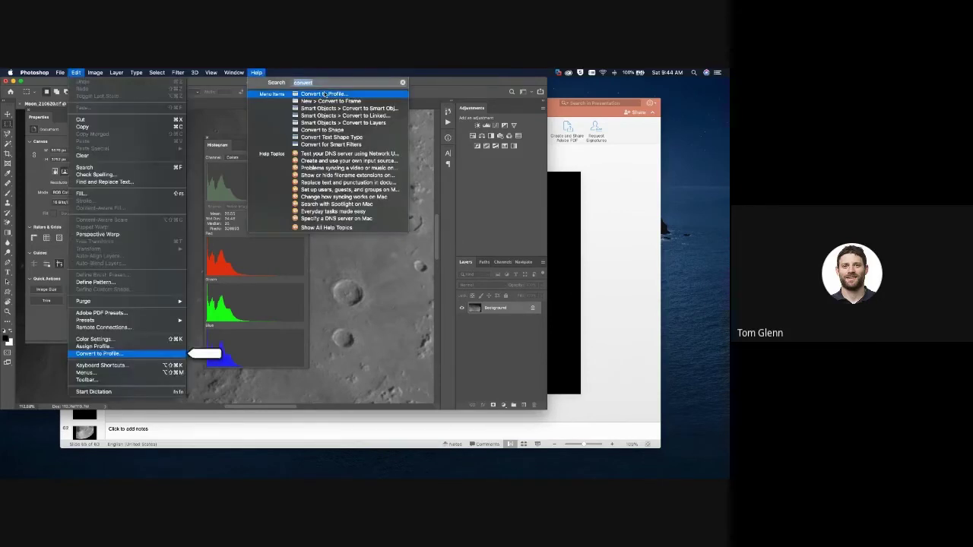
click(323, 93)
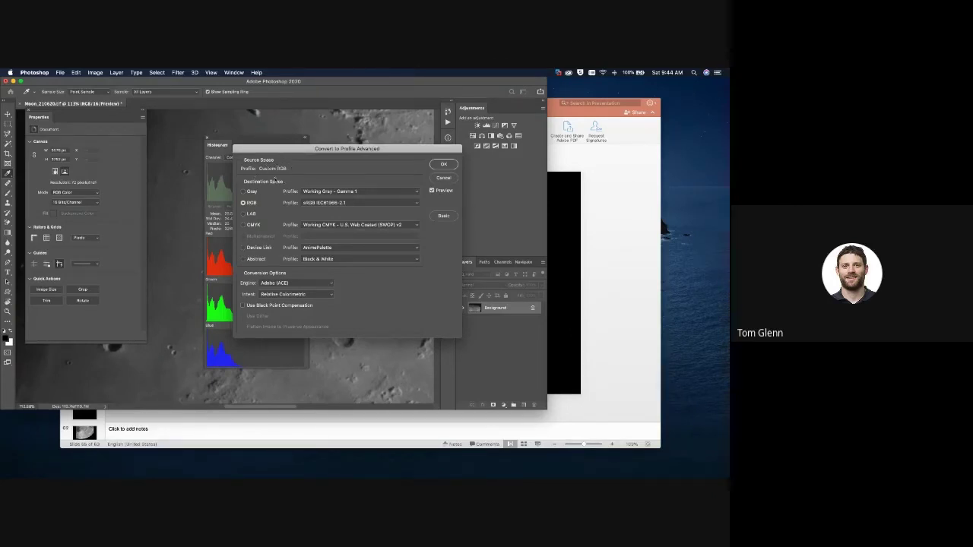
click(444, 165)
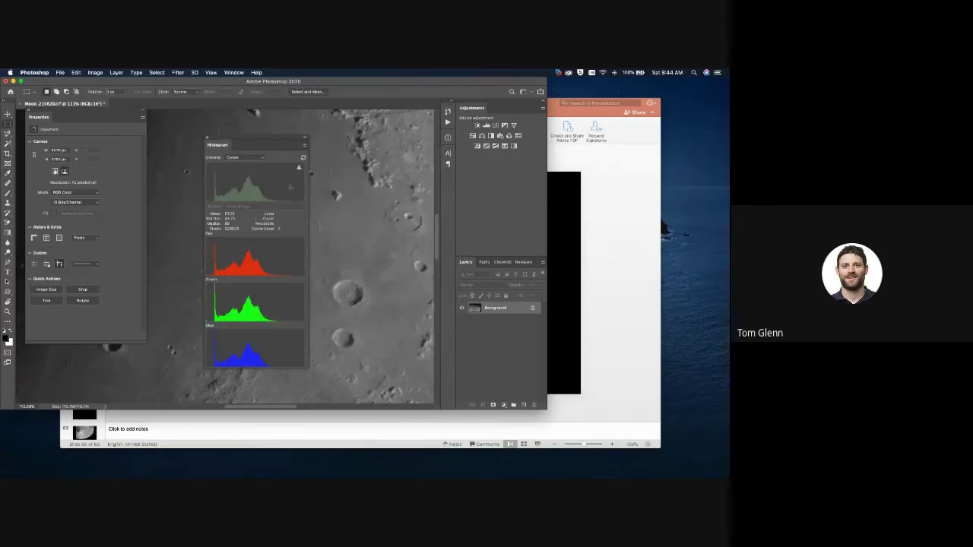
- Add a Black & White adjustment layer to the Moon image, review its filter presets and keep the Default preset
drag(257, 147, 224, 143)
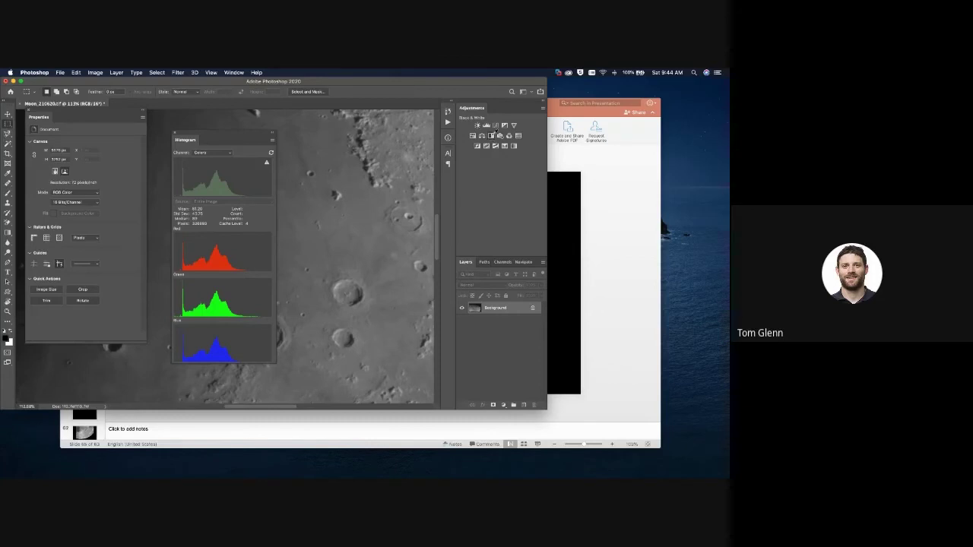
click(492, 134)
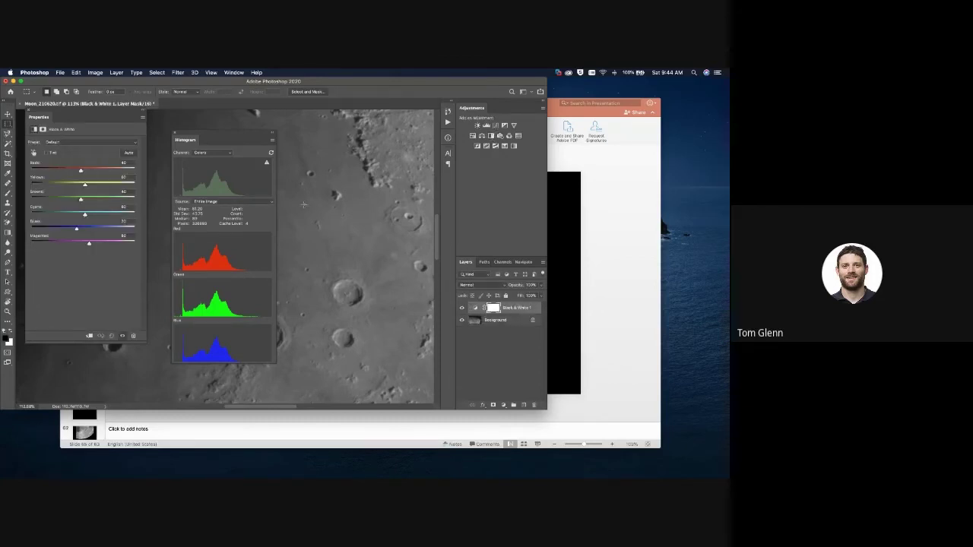
click(111, 142)
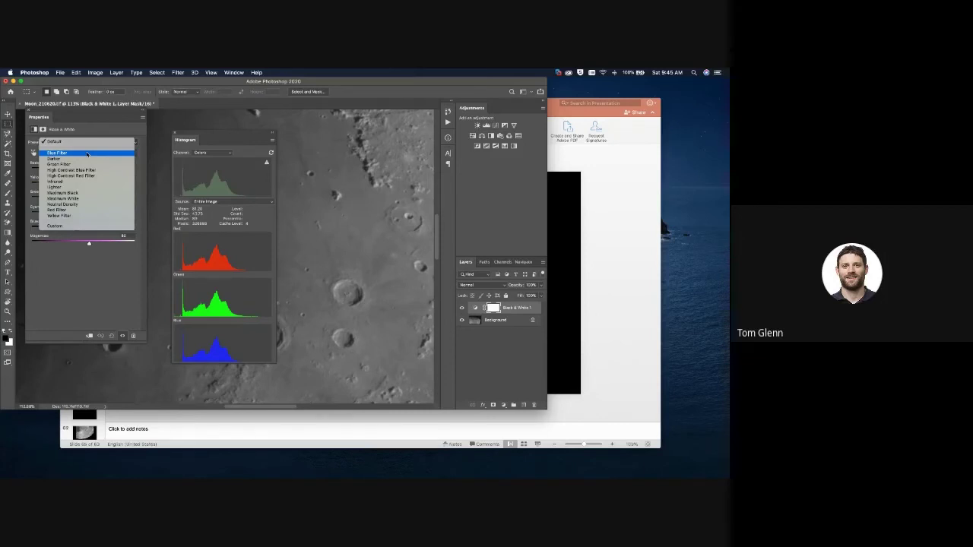
click(234, 162)
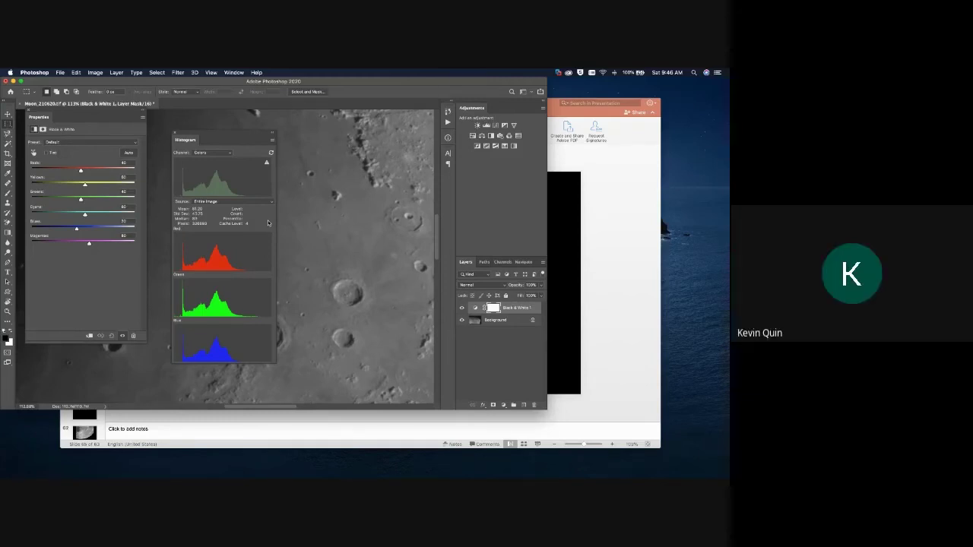
- Close the Moon_210620.tif image without saving the changes
click(20, 103)
click(331, 212)
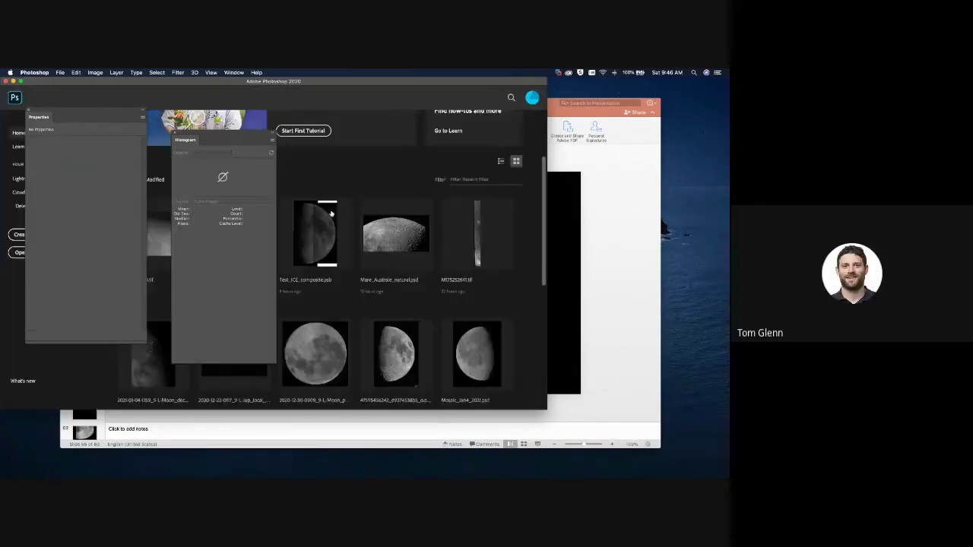
- Switch to PowerPoint and present the slides from "Examples…" through the four-panel Moon mosaic to the close-up of the craters
click(631, 290)
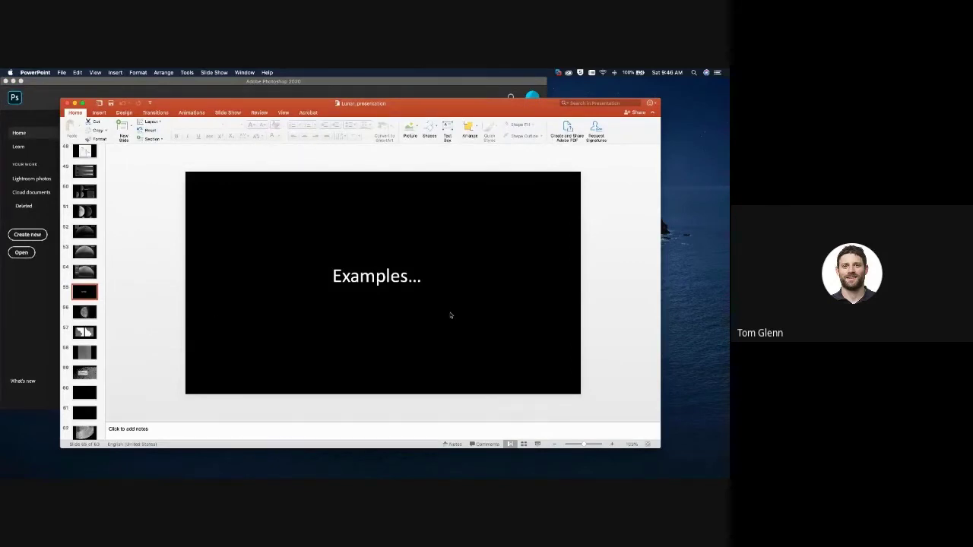
click(537, 444)
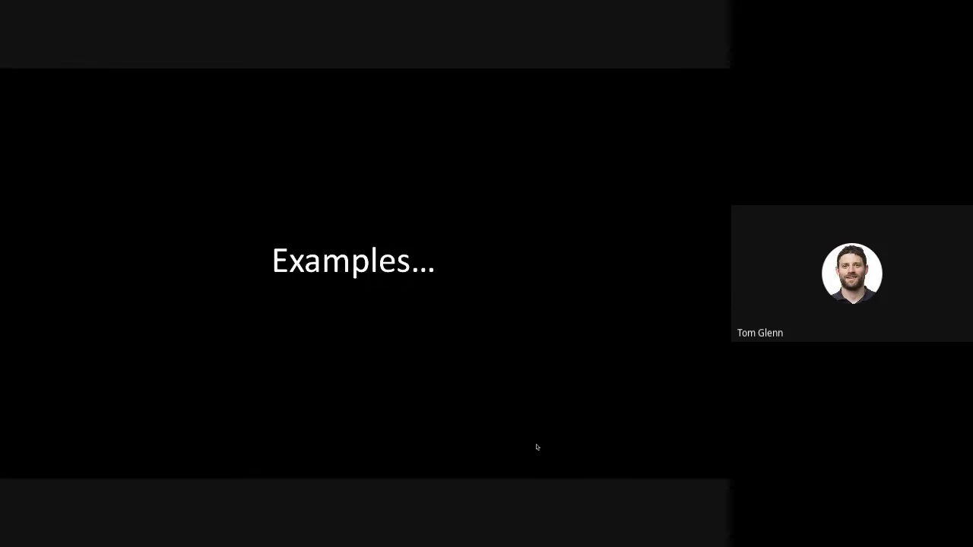
click(537, 447)
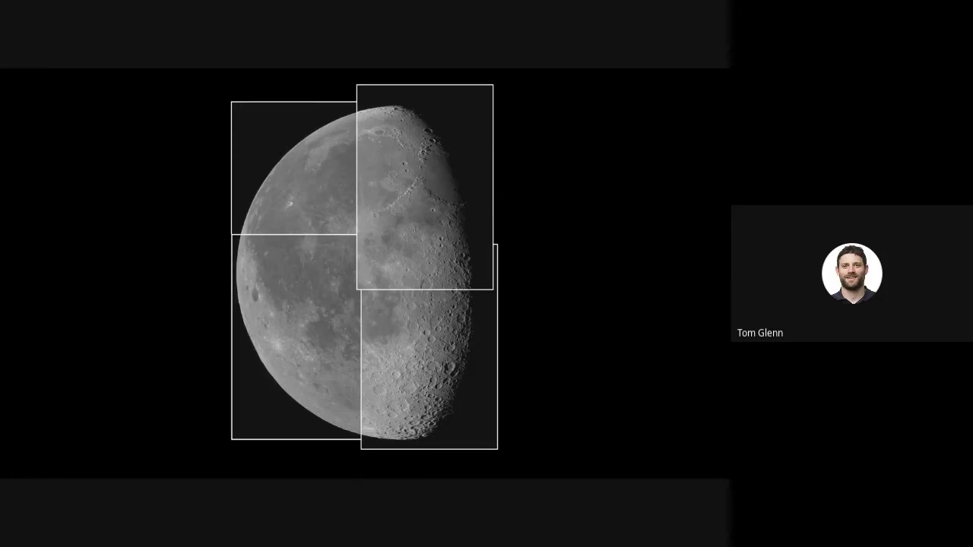
key(Right)
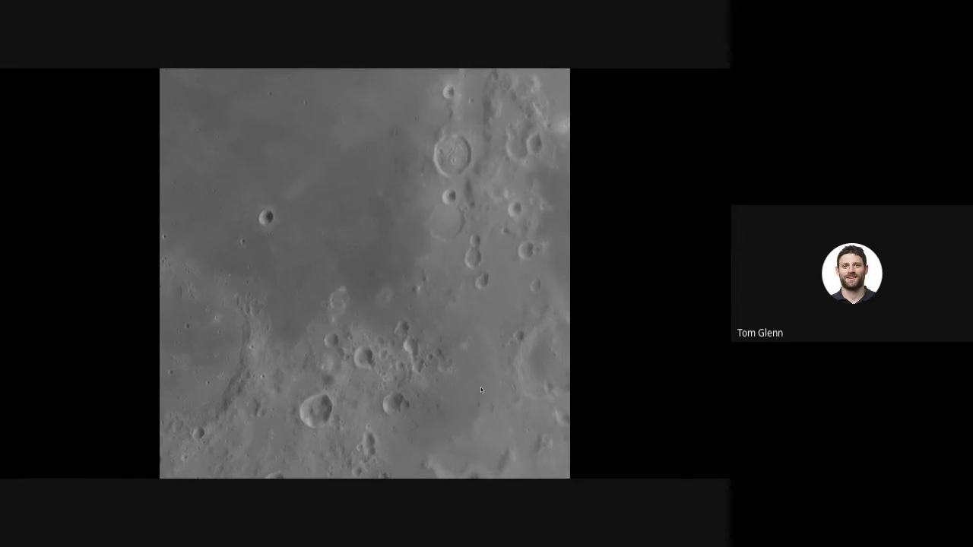
- End the slide show, switch to the Windows 10 virtual machine and launch Image Composite Editor
key(Escape)
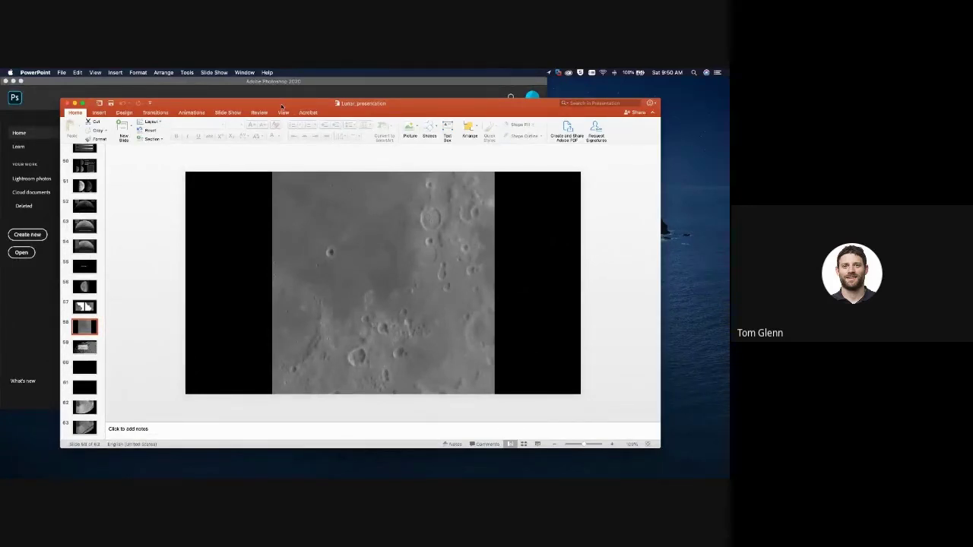
click(228, 82)
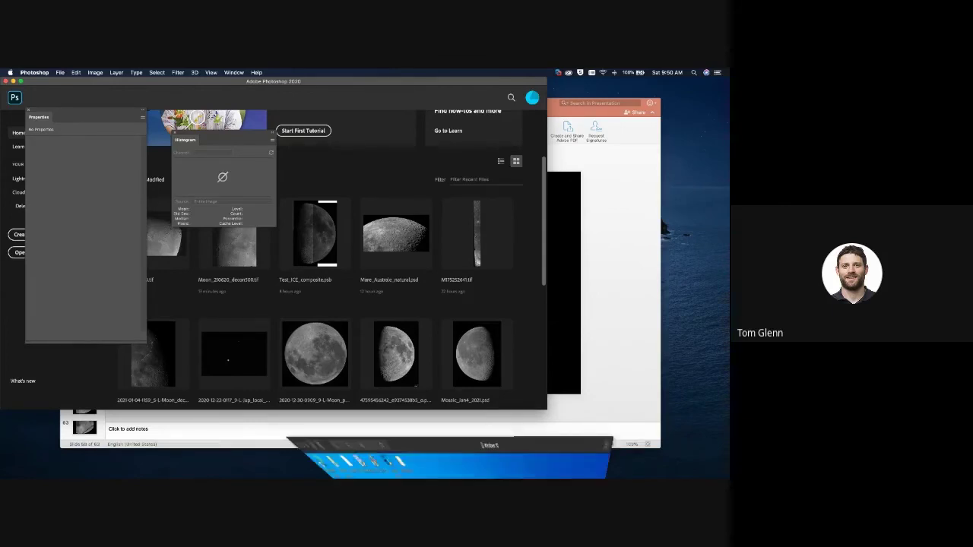
click(490, 456)
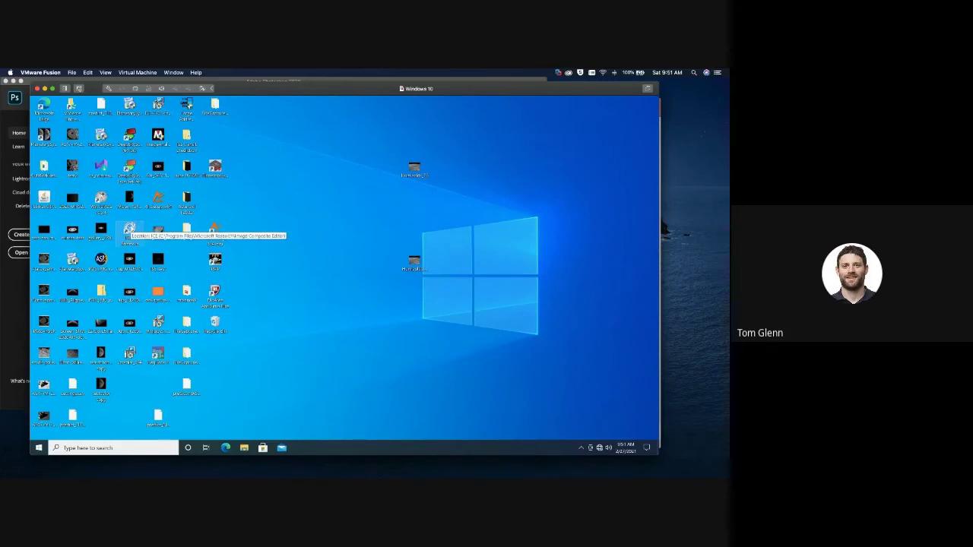
double_click(130, 228)
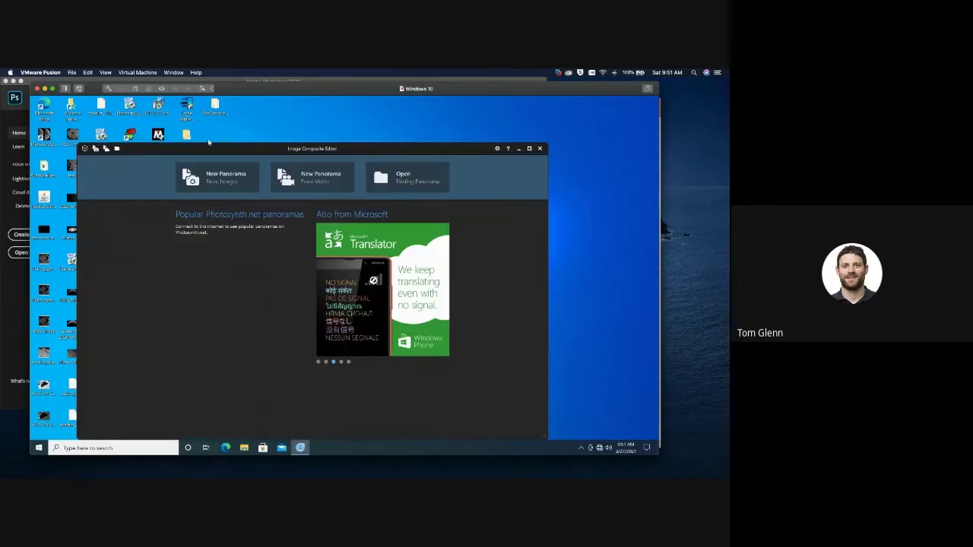
- Move the Image Composite Editor window up on the virtual desktop and enlarge it
drag(211, 149, 211, 118)
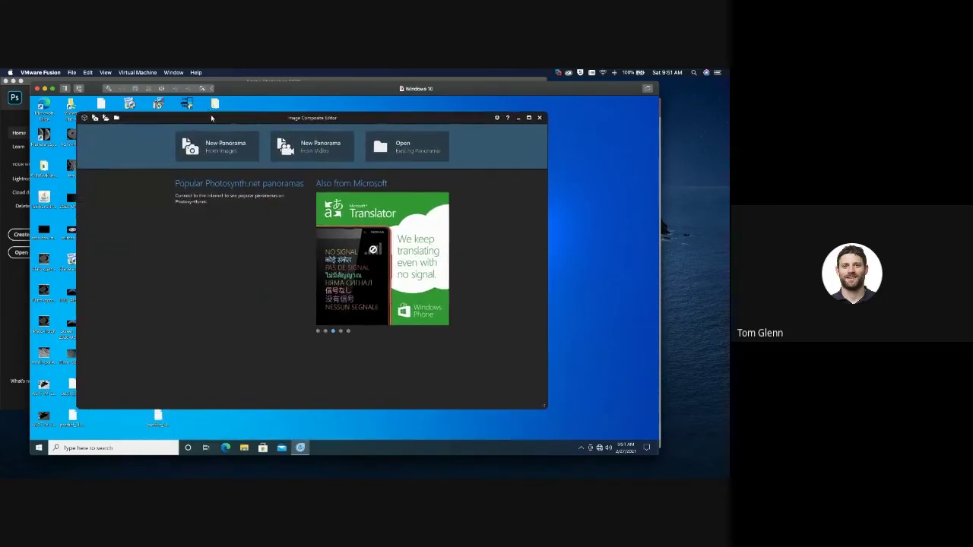
drag(543, 404, 577, 429)
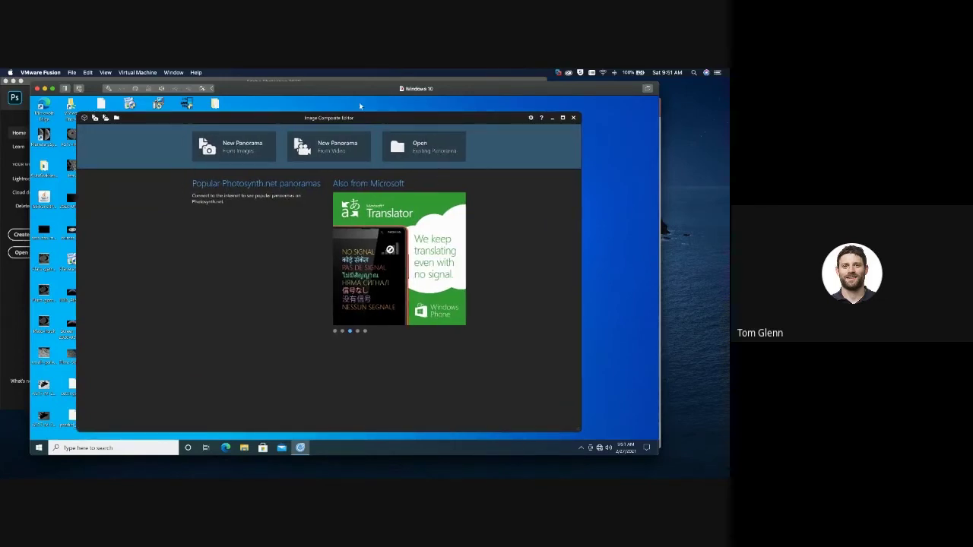
drag(282, 120, 282, 116)
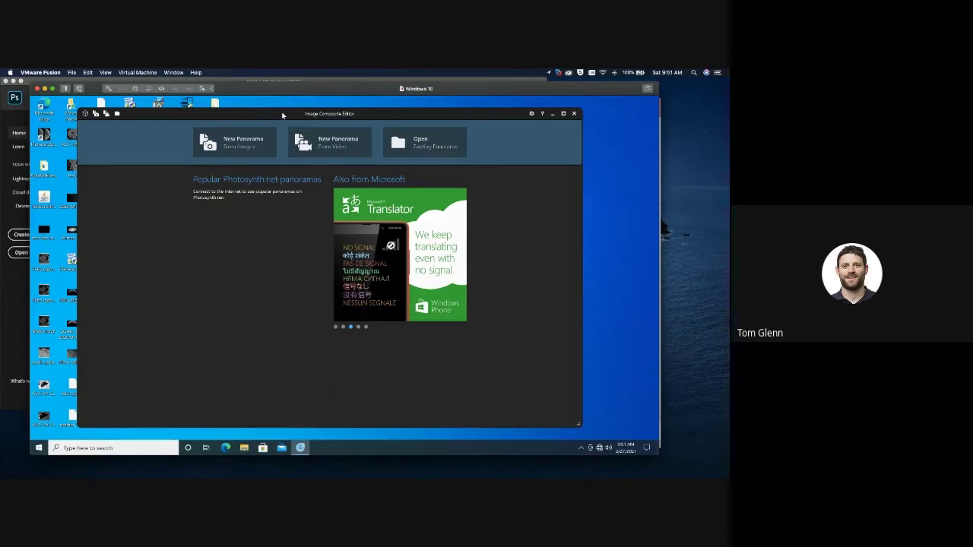
- Create a new panorama from the four Moon panel images in the 500 frames folder whose names end in decon500
click(253, 141)
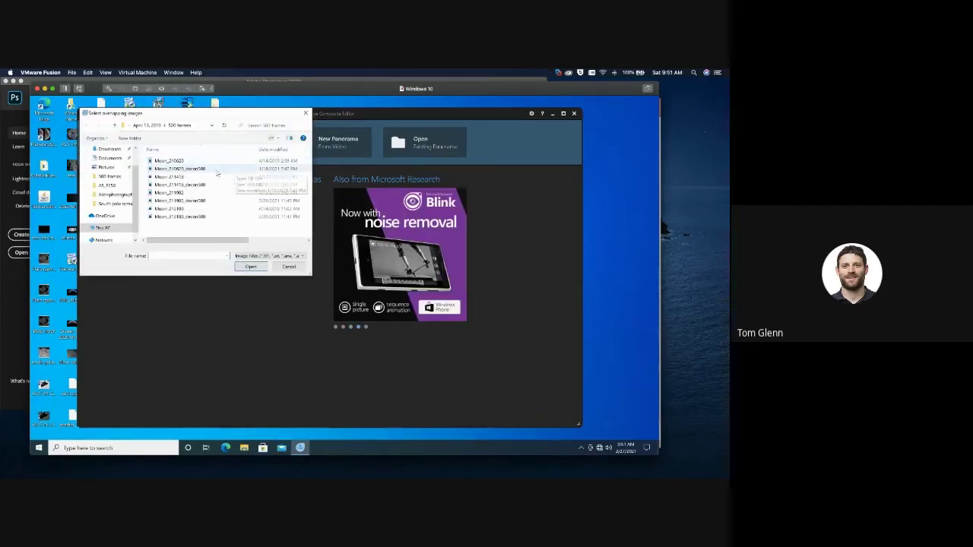
click(206, 169)
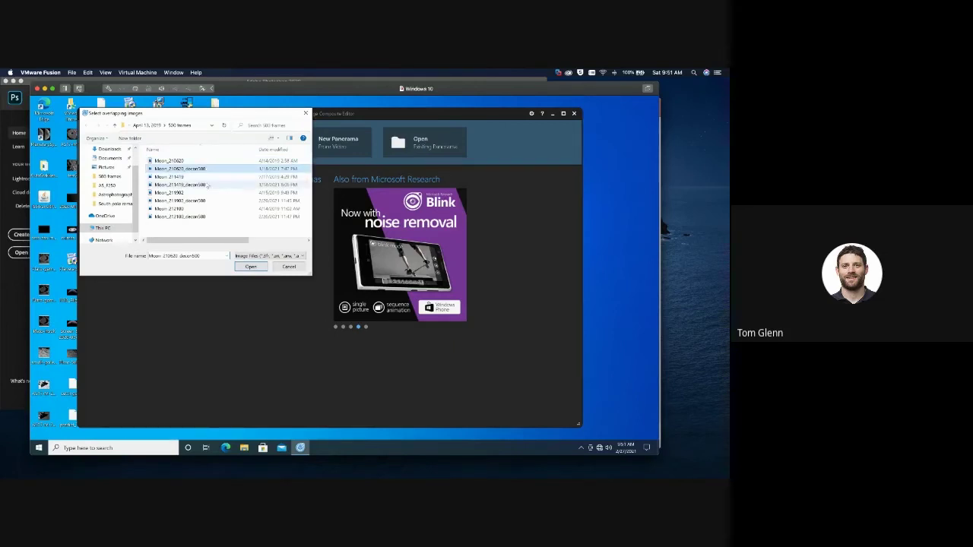
ctrl+click(207, 185)
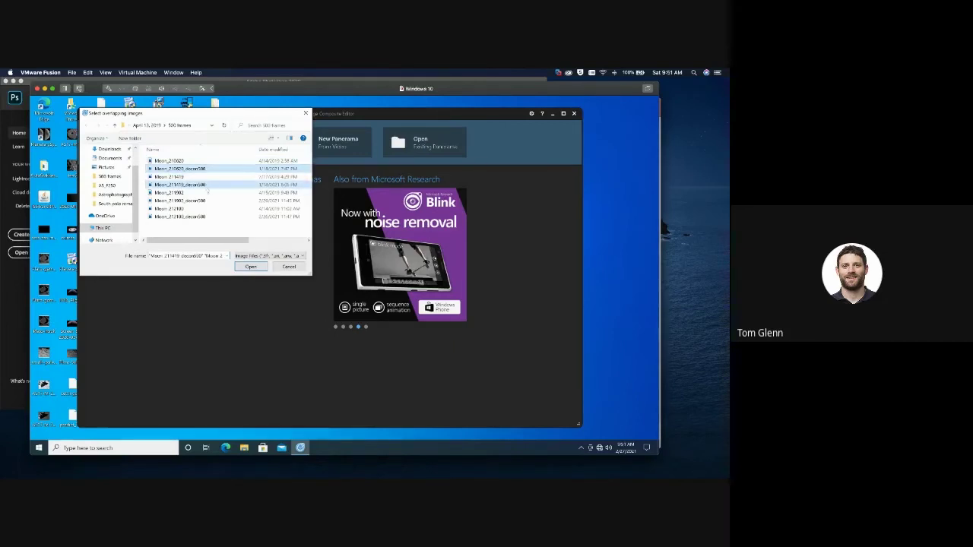
ctrl+click(207, 201)
ctrl+click(207, 218)
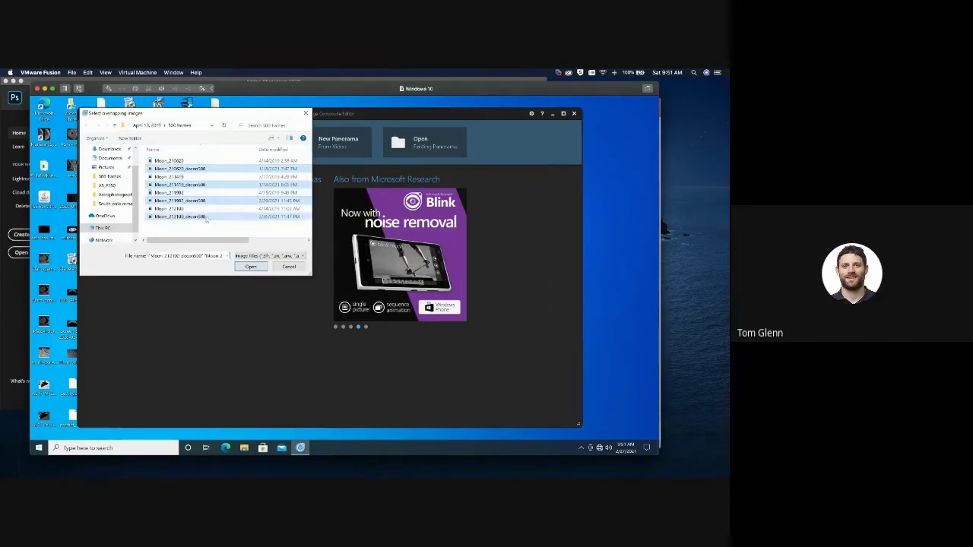
click(249, 267)
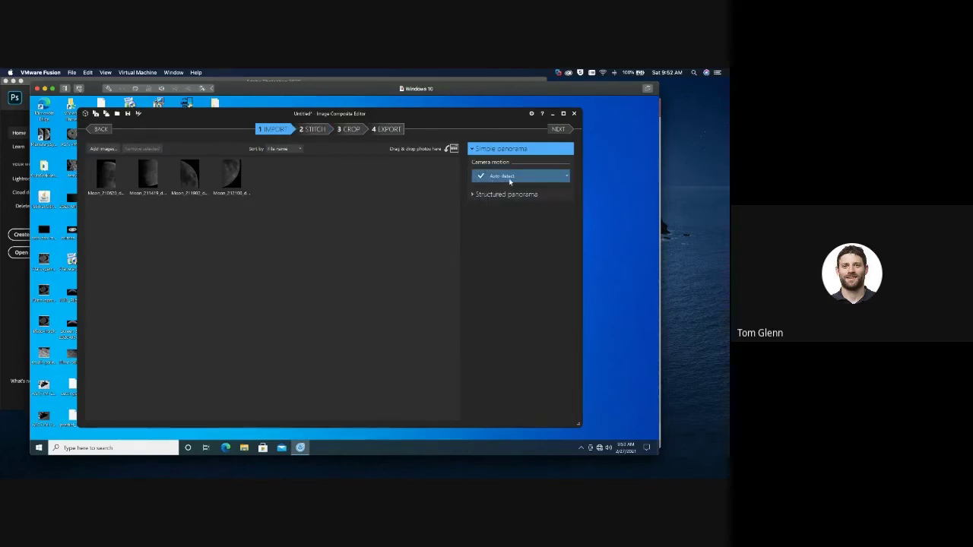
- Stitch the four Moon panels and proceed past the crop stage to the export settings, leaving the mosaic uncropped
click(316, 129)
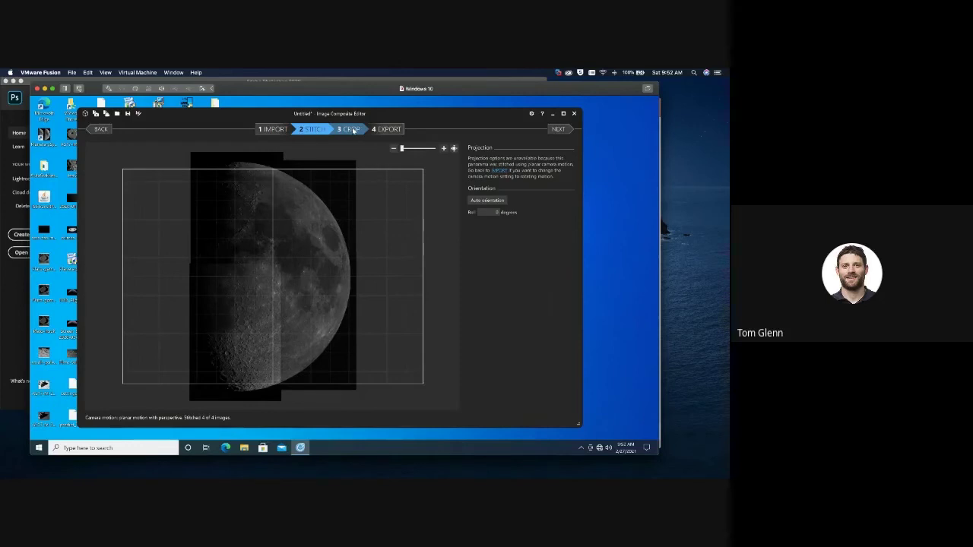
click(353, 131)
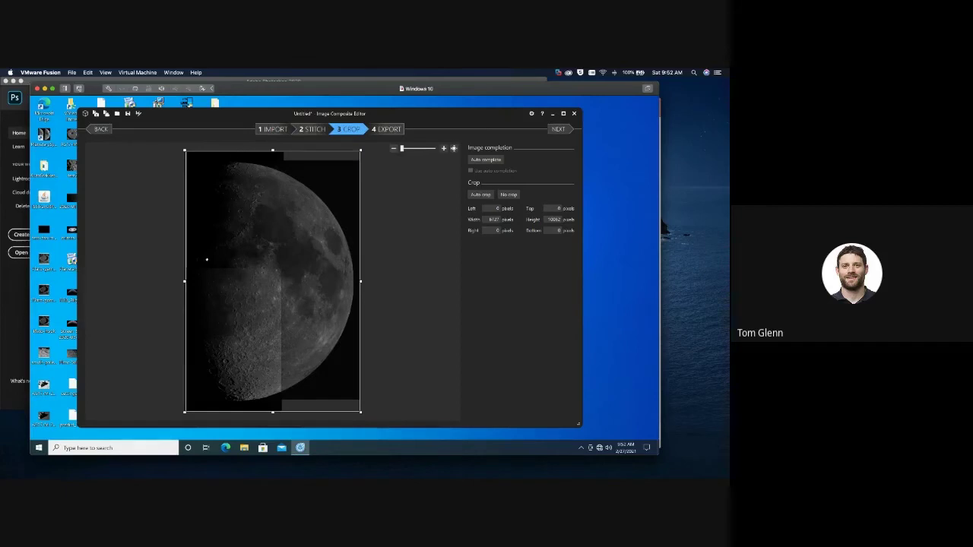
click(390, 130)
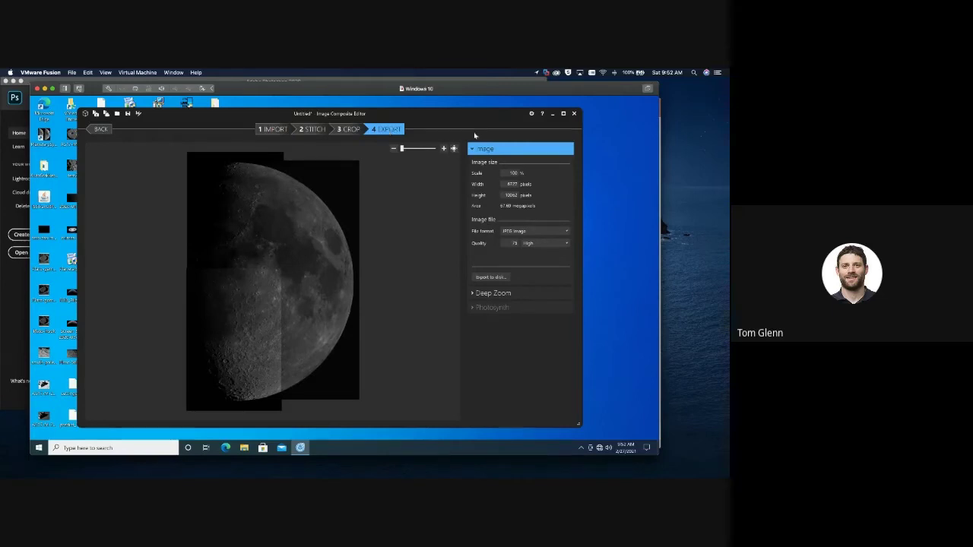
- Set the export file format to Adobe Photoshop with all layers included
click(565, 232)
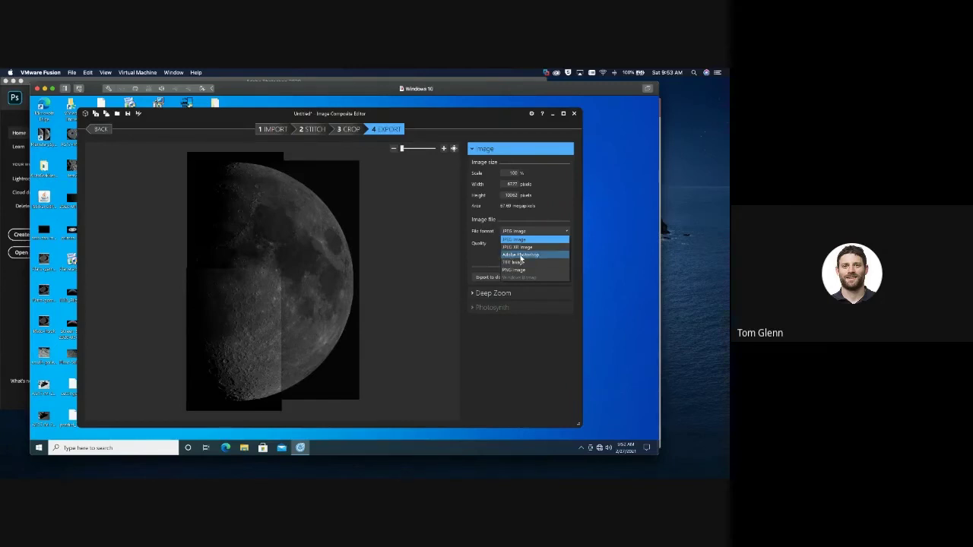
click(521, 256)
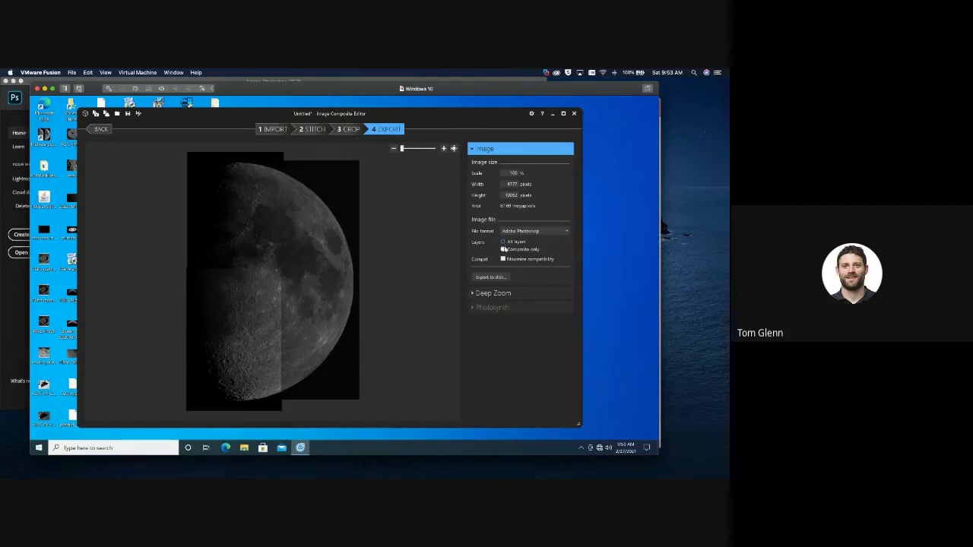
click(517, 251)
click(508, 242)
- Close Image Composite Editor, discarding the unsaved project, and minimize the Windows 10 virtual machine to return to Photoshop
click(574, 114)
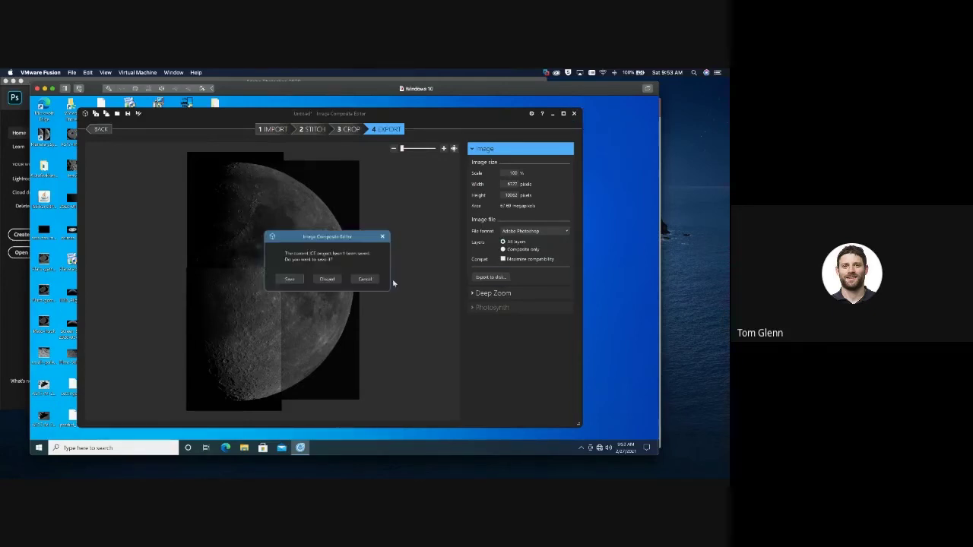
click(327, 280)
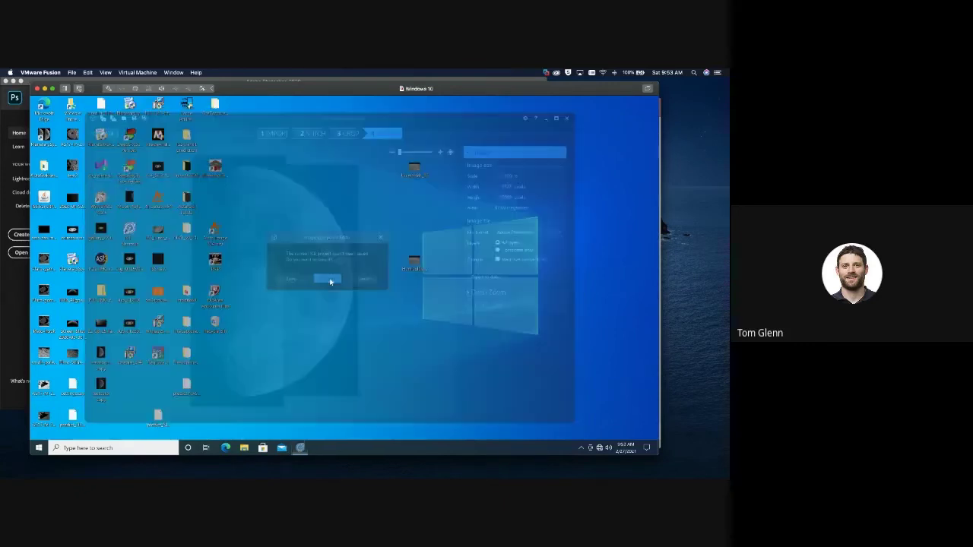
key(ctrl+Up)
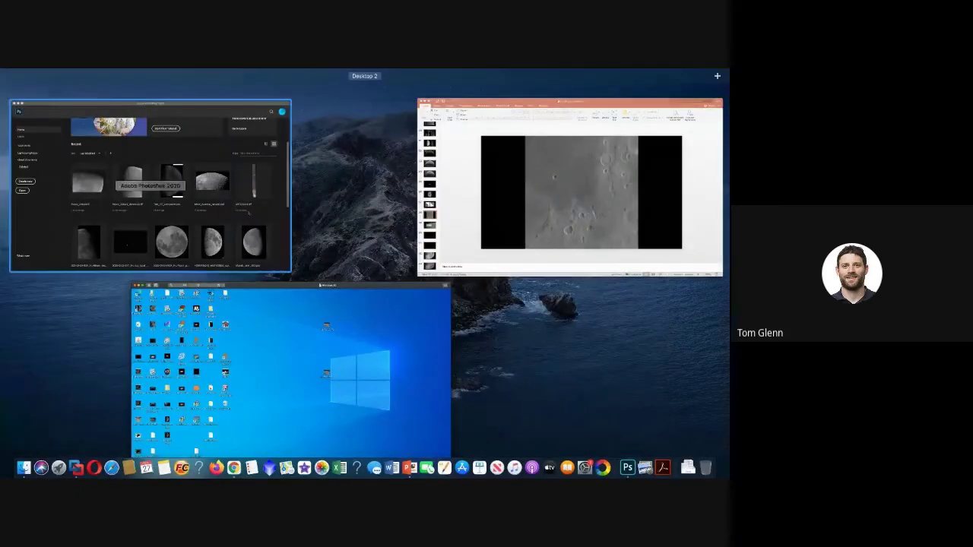
click(290, 373)
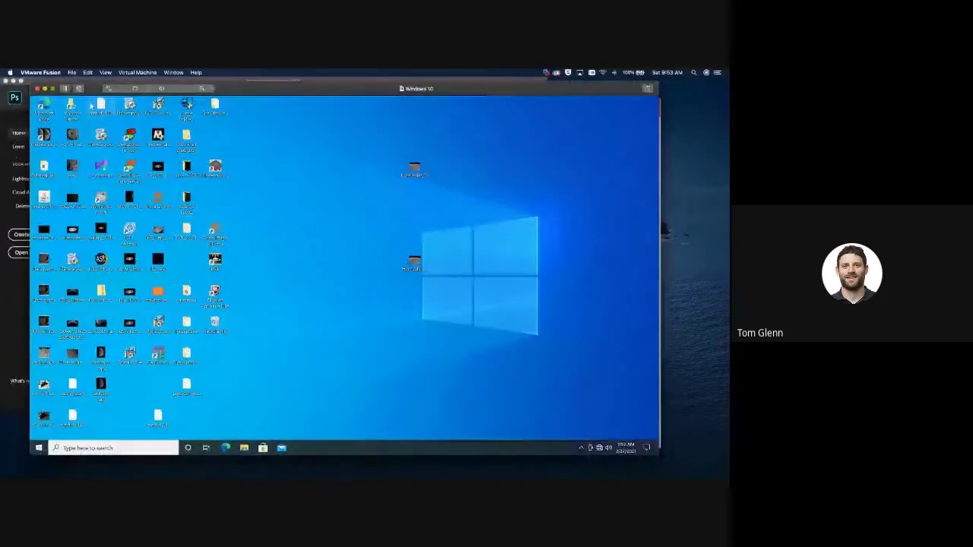
click(45, 88)
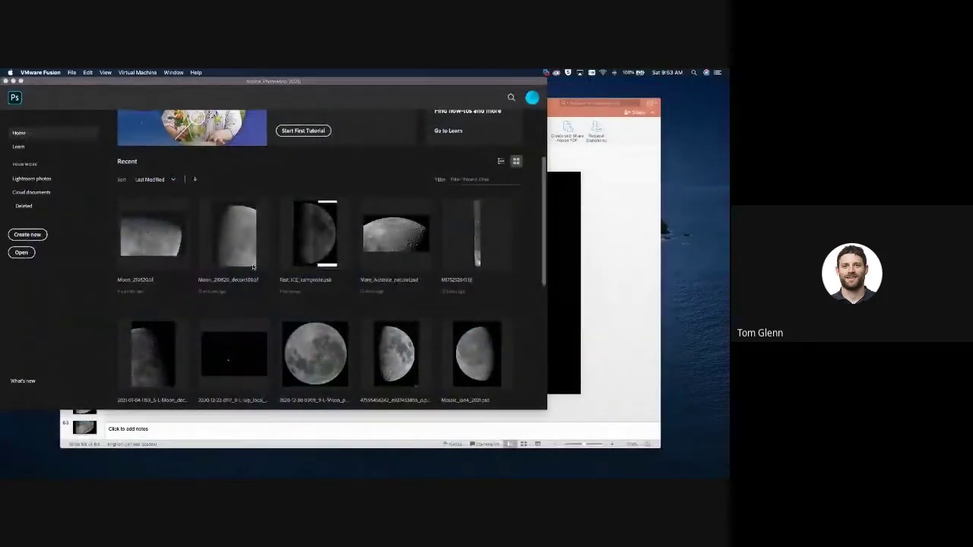
- Open Test_ICE_composite.psb with the working RGB profile (Custom RGB) assigned, and move the Histogram panel off the Moon image
click(311, 234)
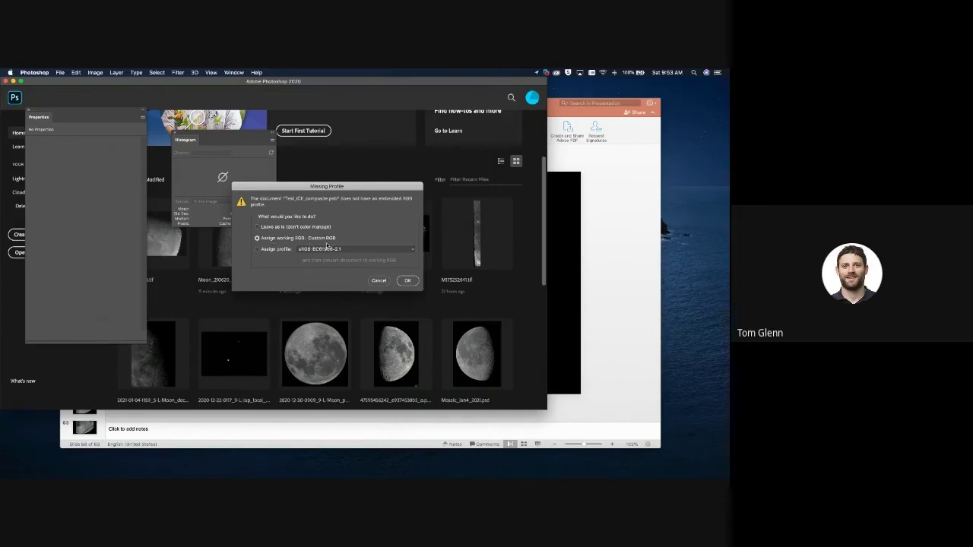
click(409, 281)
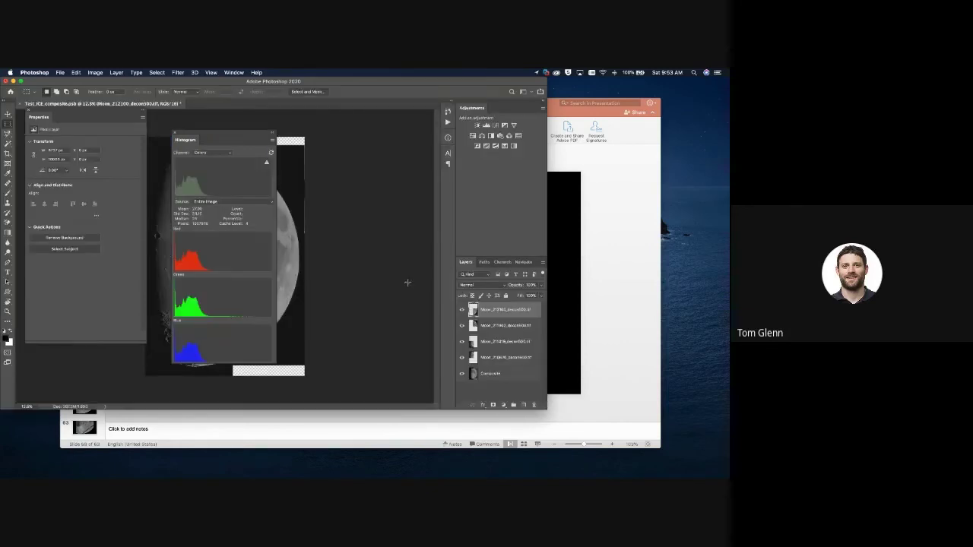
drag(215, 139, 378, 135)
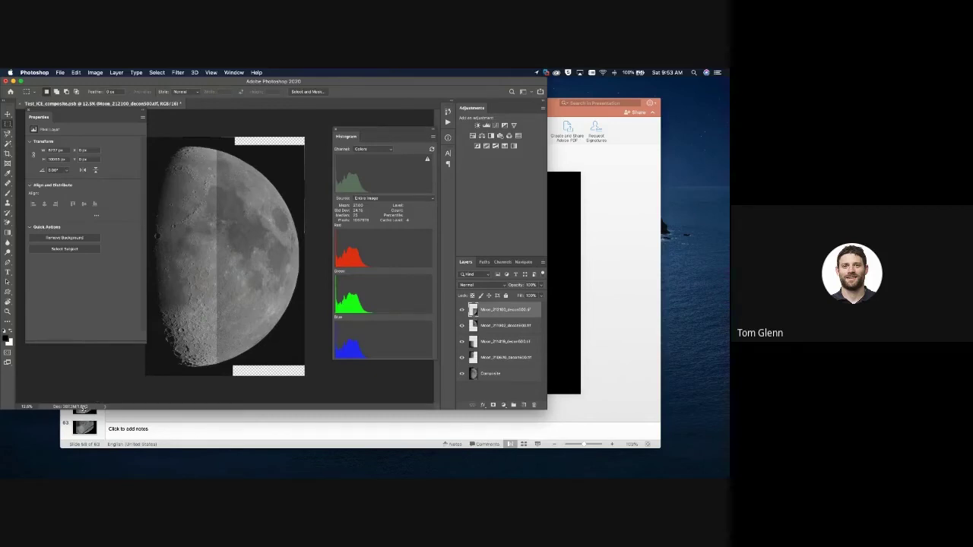
- Check the mosaic's pixel dimensions in the Image Size settings without changing them
scroll(221, 257, down, 2)
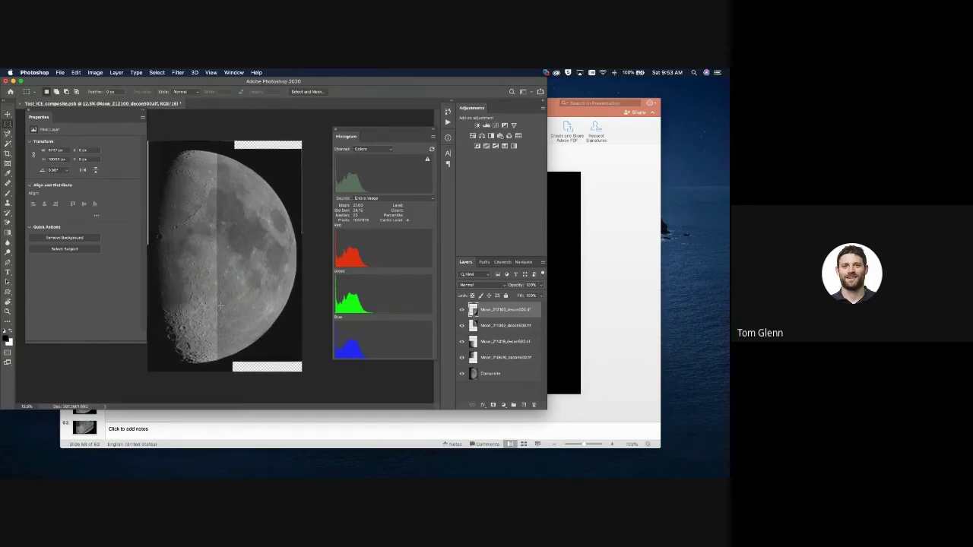
click(97, 72)
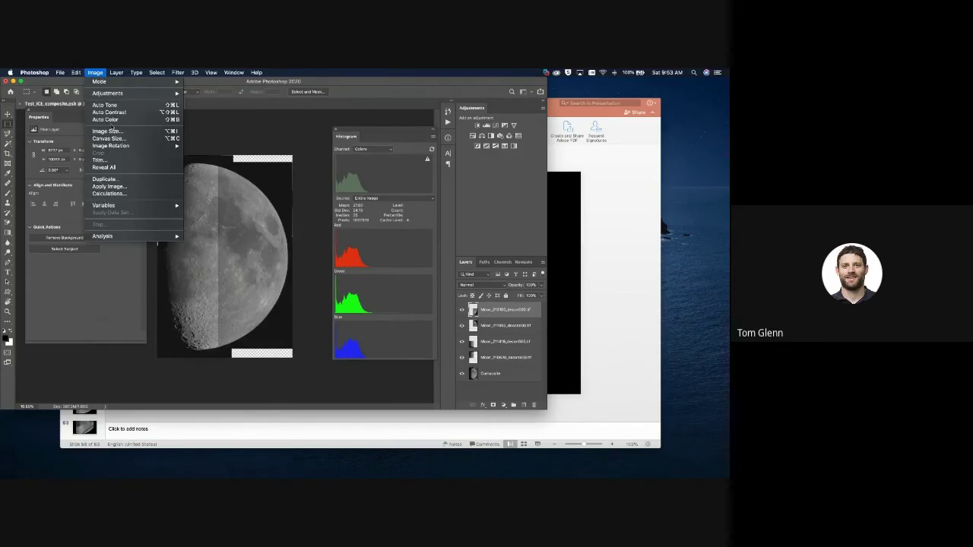
click(113, 131)
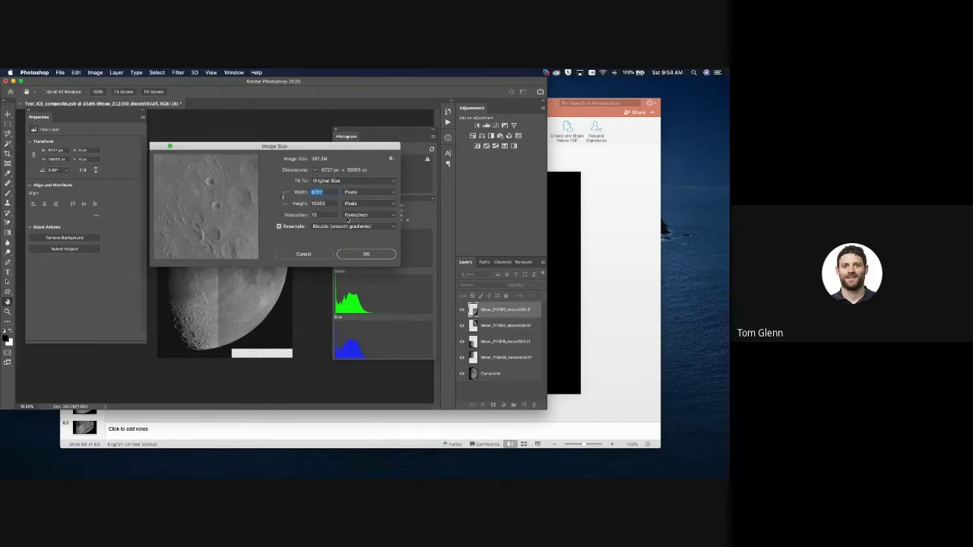
click(318, 253)
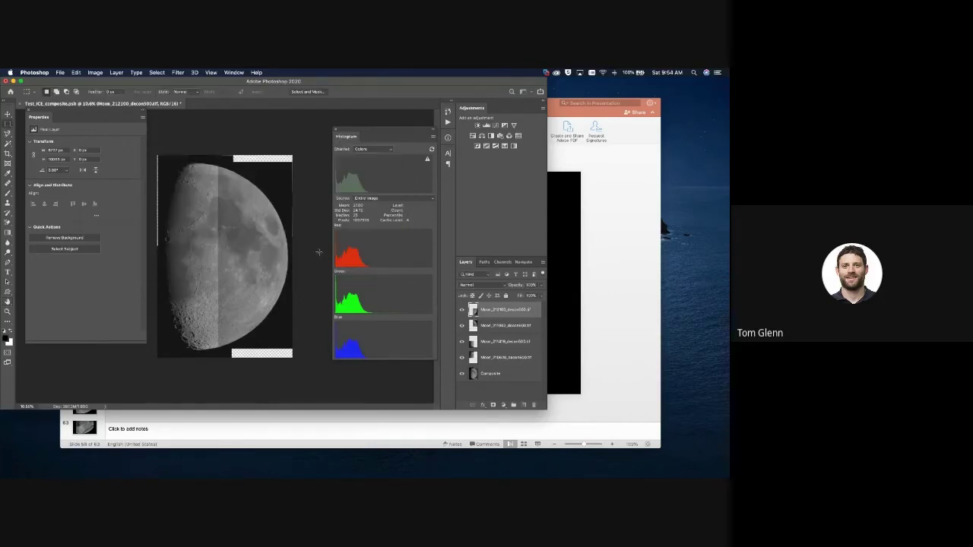
- Hide the Composite layer and toggle the four Moon panel layers off and on to examine the area each one covers
click(462, 310)
click(462, 374)
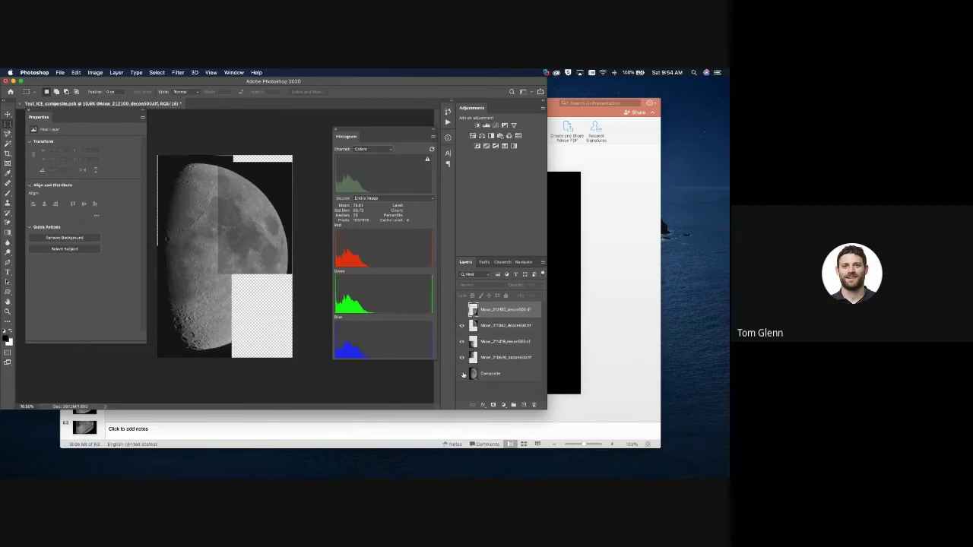
click(463, 311)
click(462, 312)
click(461, 326)
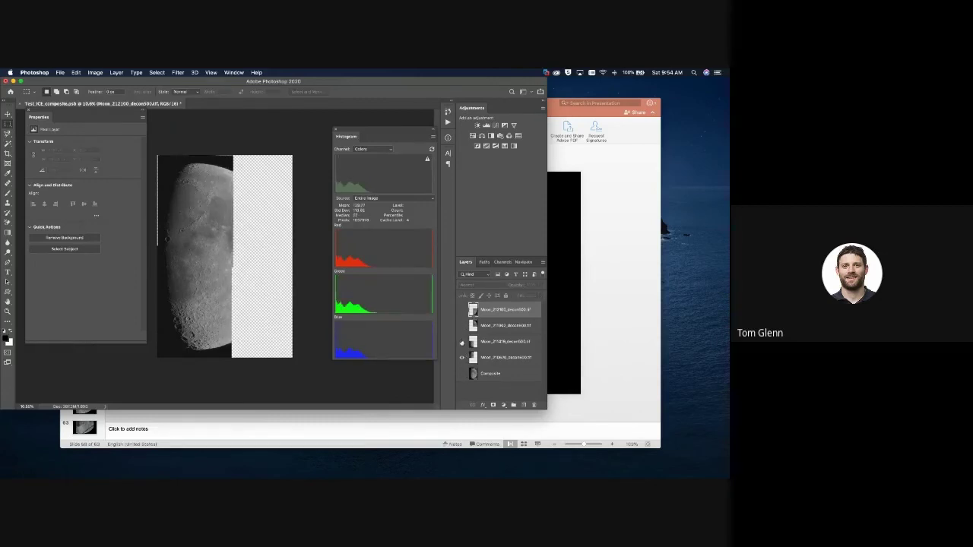
click(462, 342)
click(462, 357)
click(462, 358)
click(462, 342)
click(462, 325)
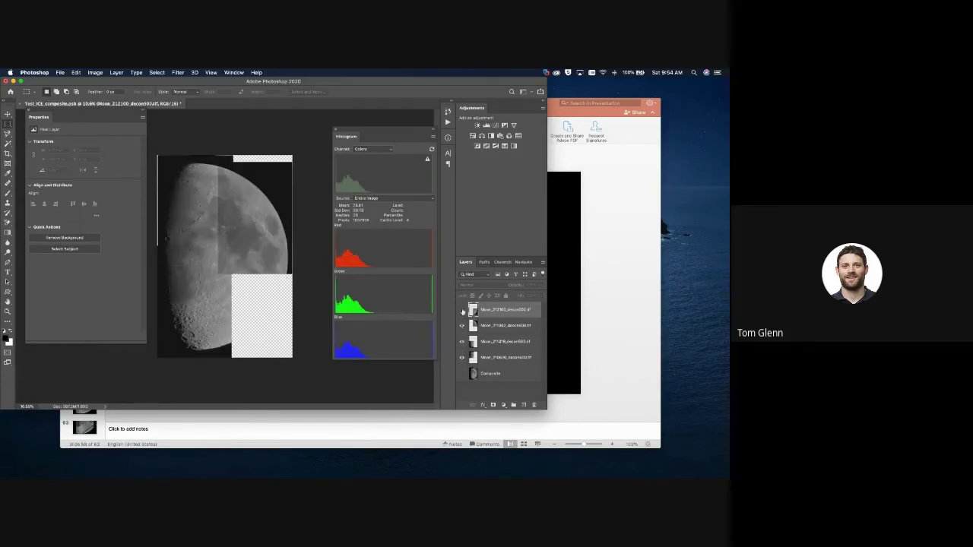
click(462, 310)
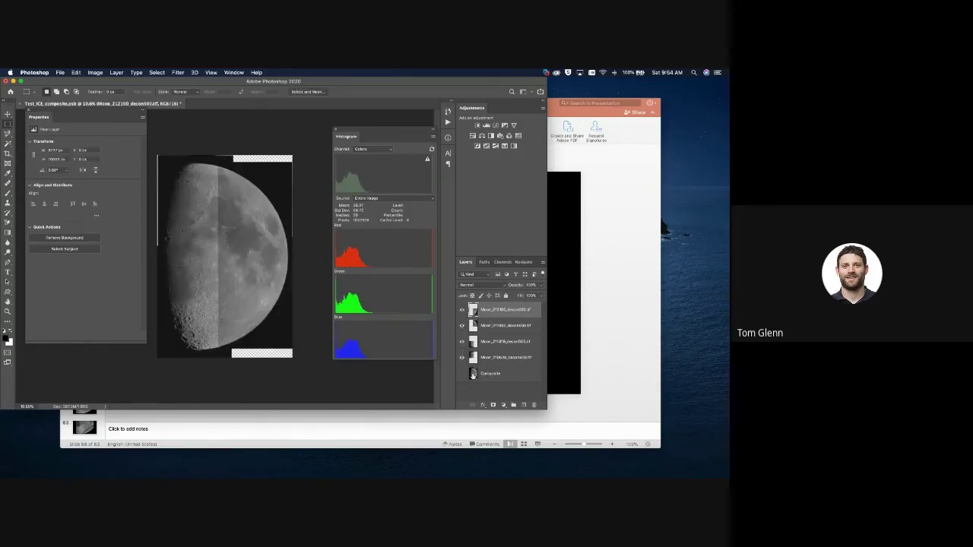
- Move the Composite layer to the top of the layer stack and make it visible
drag(473, 313, 476, 306)
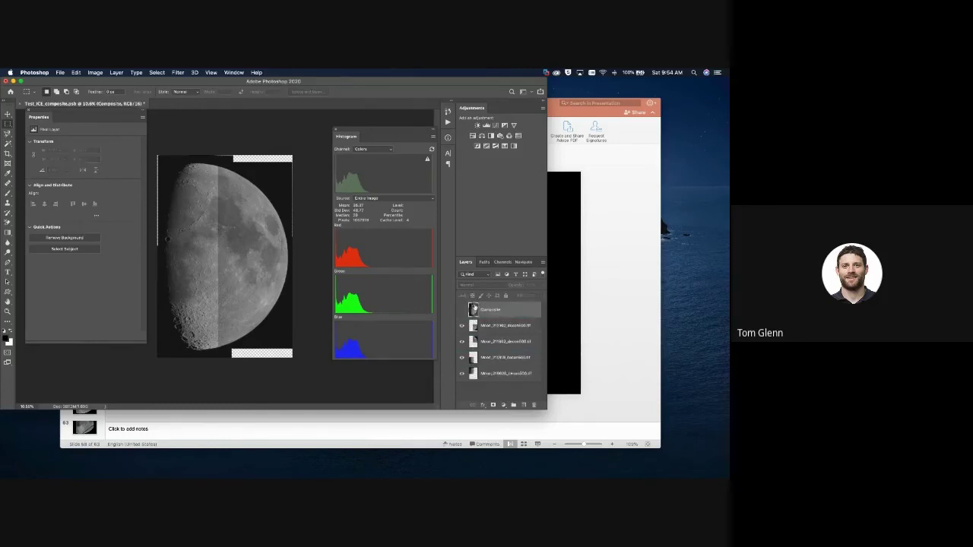
click(462, 310)
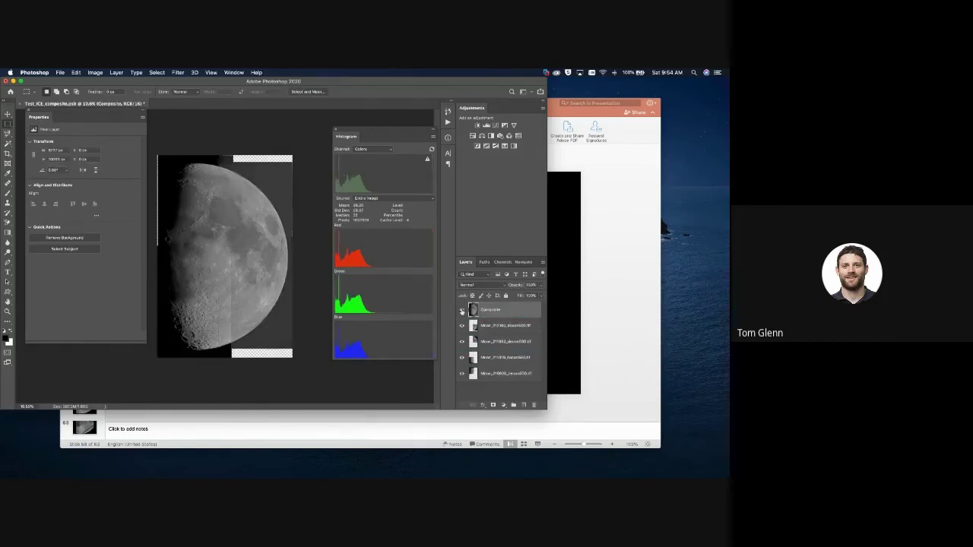
- Examine the Composite layer's panel seams and background brightness in full-screen mode, from the southern limb to the northern limb, and exit full screen
scroll(252, 283, up, 3)
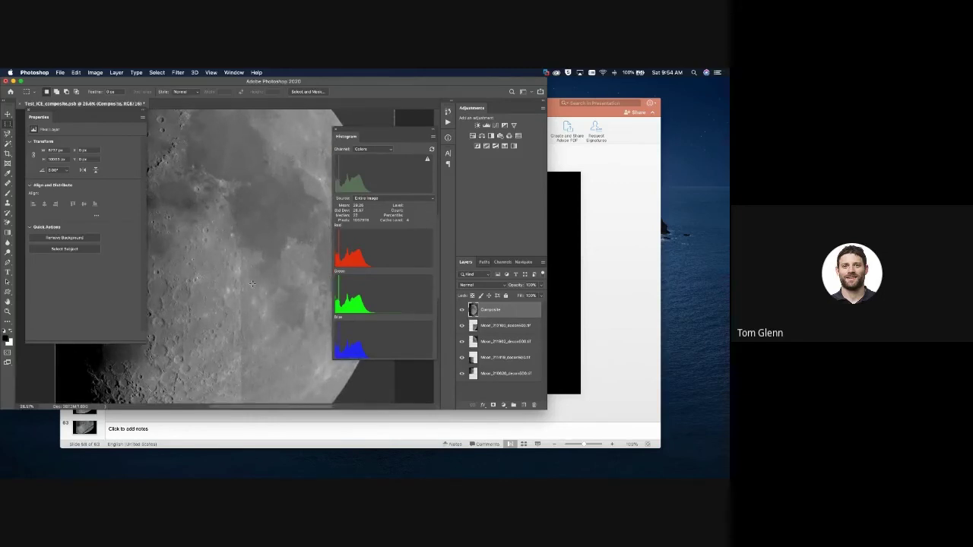
key(f)
key(f)
scroll(252, 283, up, 3)
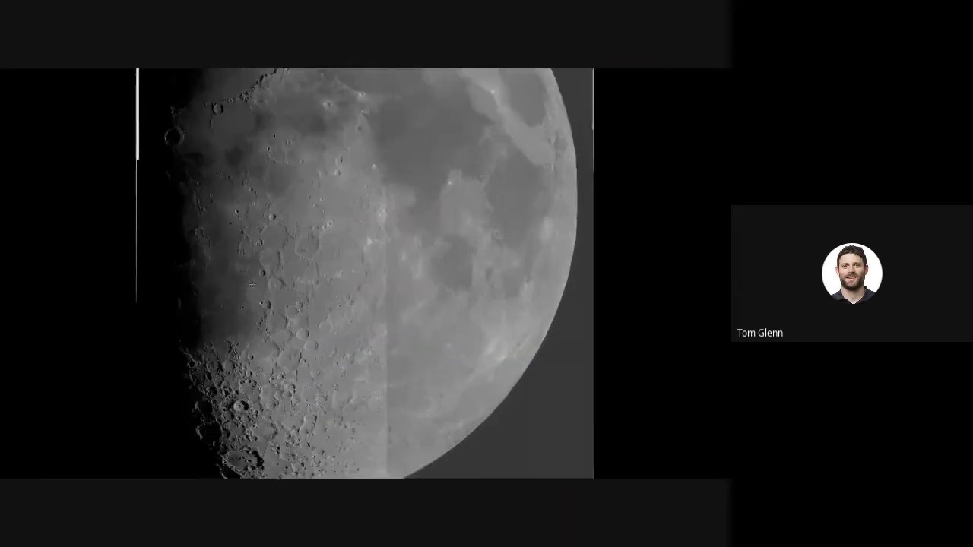
scroll(251, 283, down, 3)
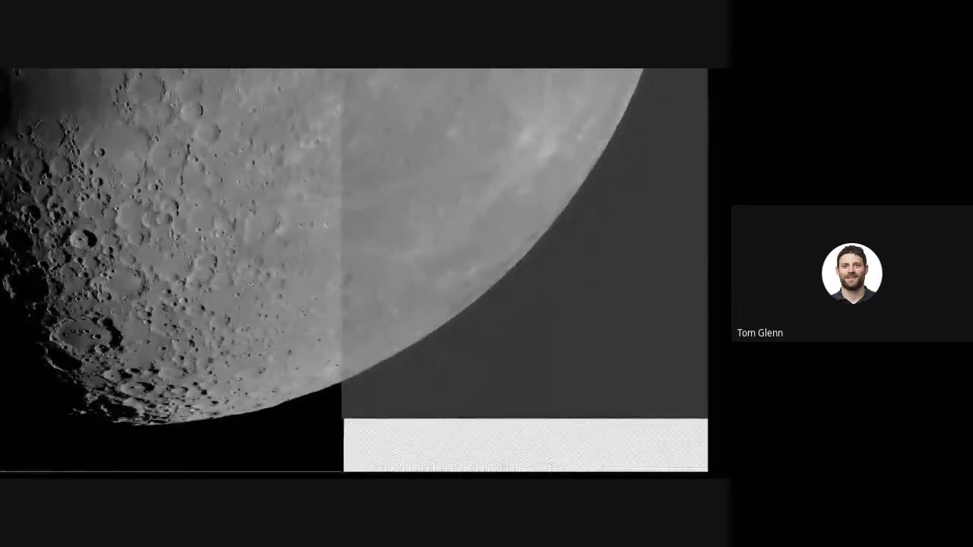
scroll(252, 284, up, 5)
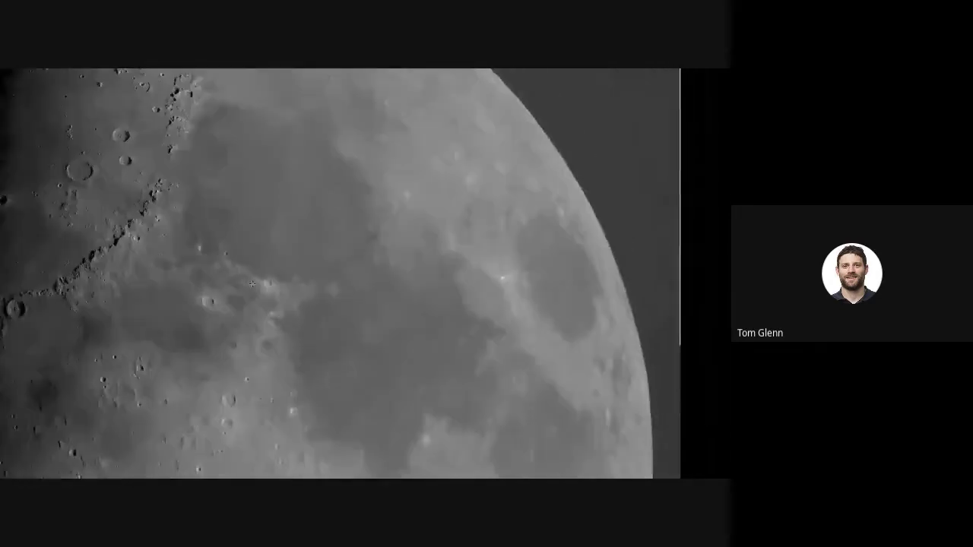
scroll(252, 283, down, 3)
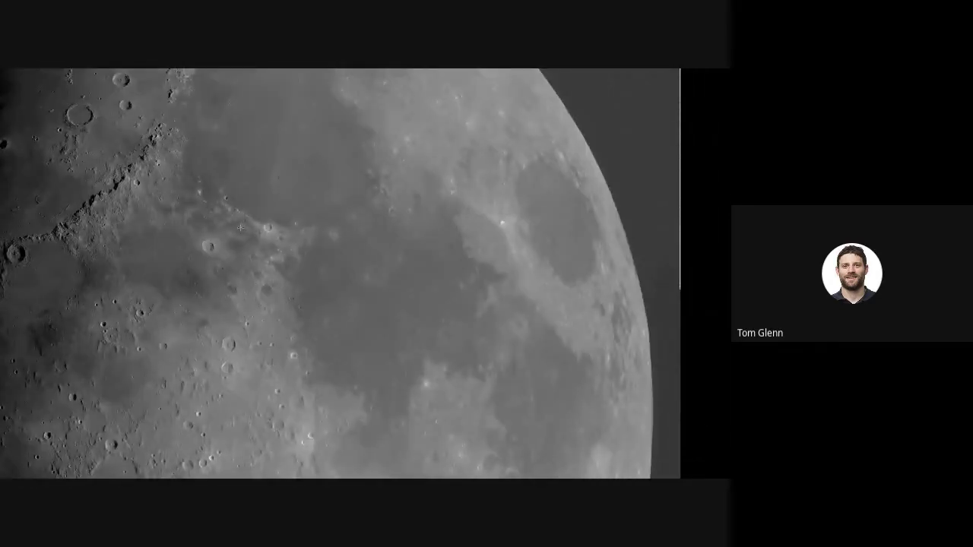
scroll(240, 227, up, 5)
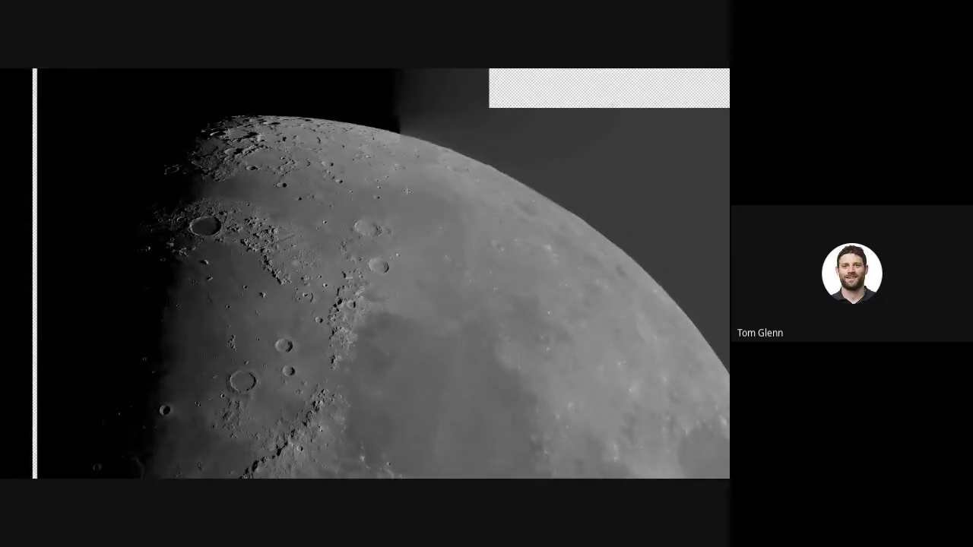
key(f)
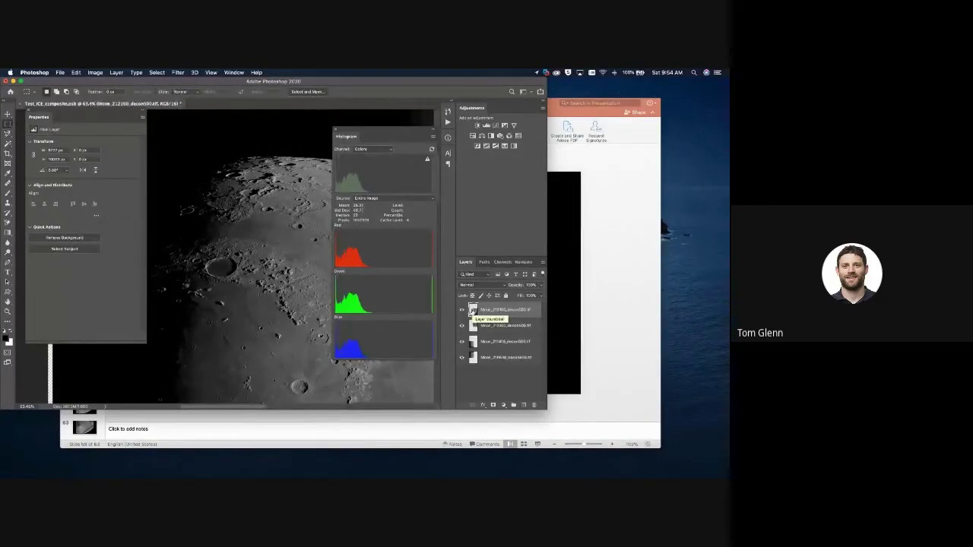
- Delete the Composite layer, leaving the four Moon panel layers, and close the Histogram
key(Delete)
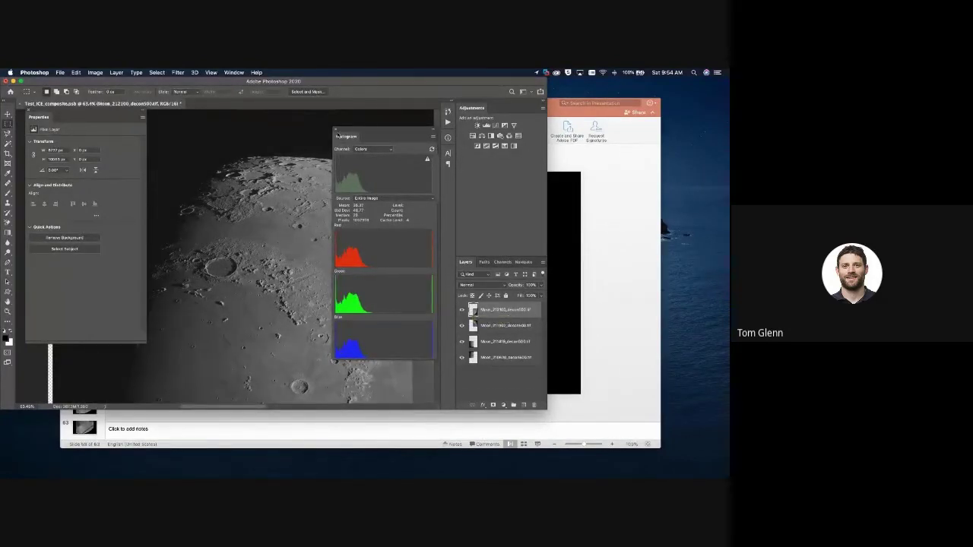
click(335, 130)
- Compare crater alignment along the vertical seam at high magnification by toggling the topmost Moon panel layer off and on
scroll(345, 275, down, 6)
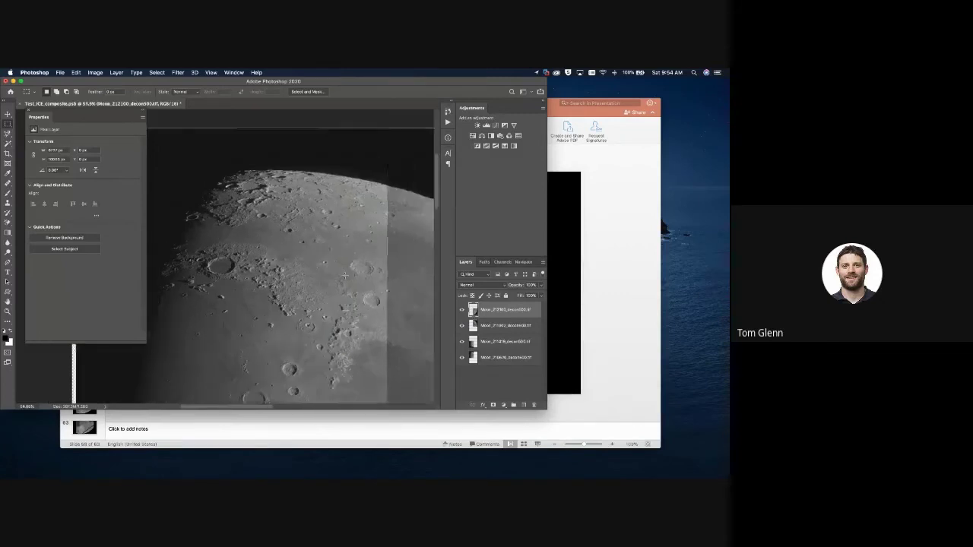
scroll(344, 275, down, 2)
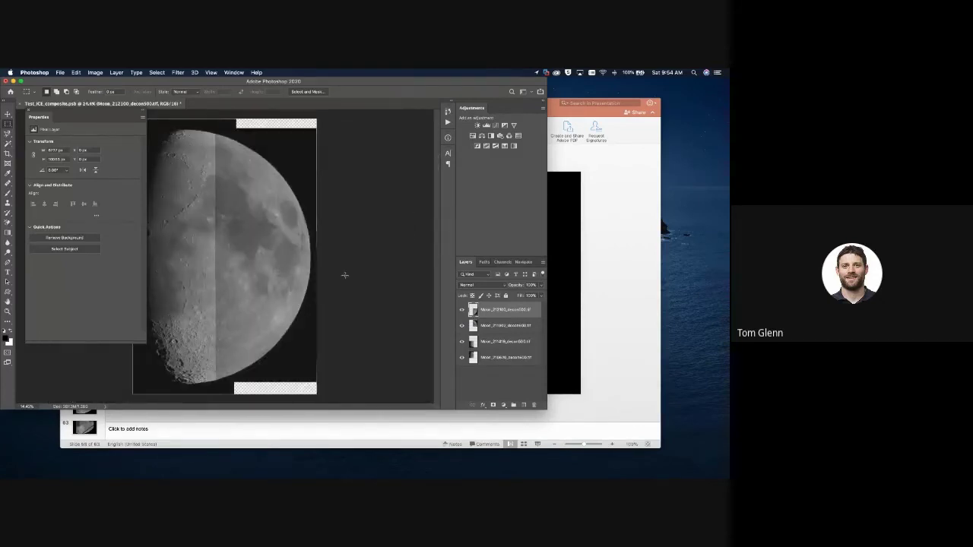
scroll(344, 275, up, 5)
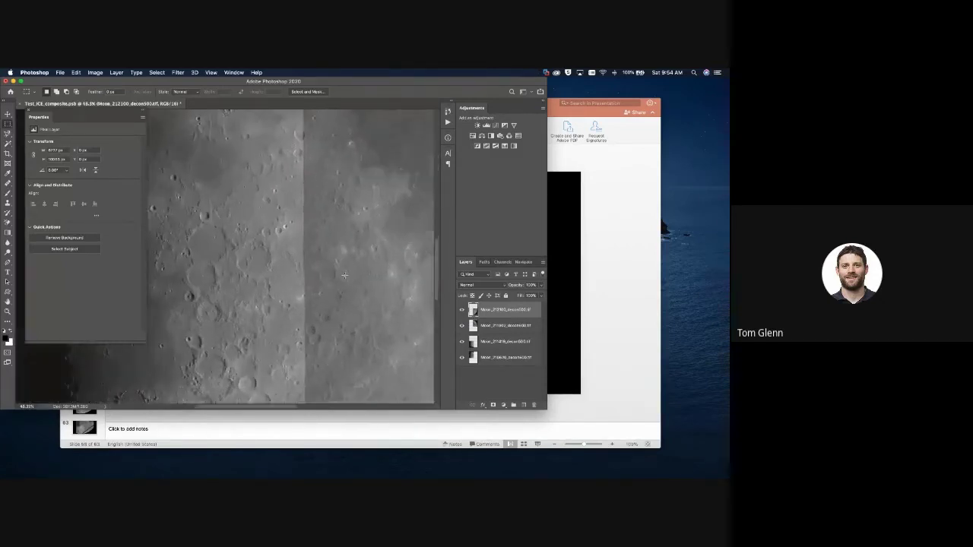
scroll(345, 275, up, 6)
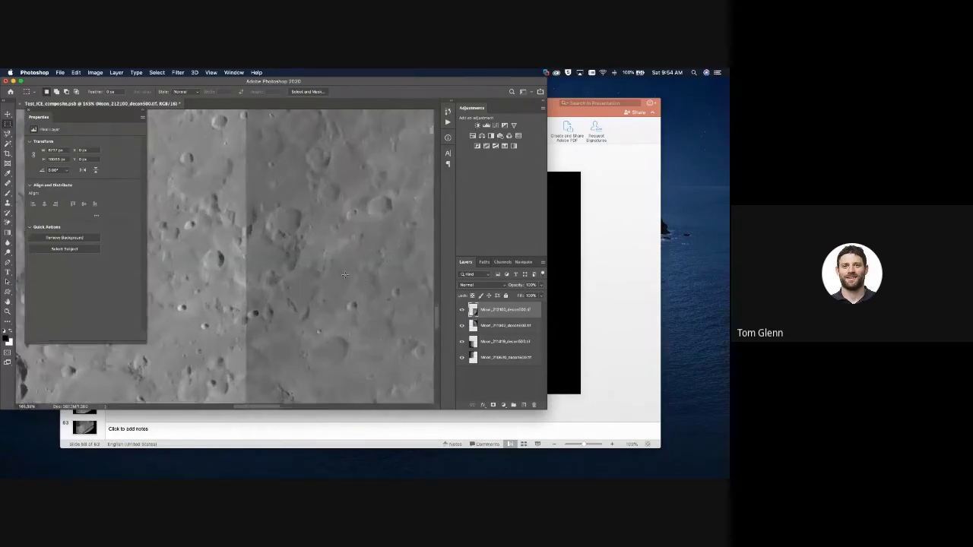
scroll(344, 275, up, 3)
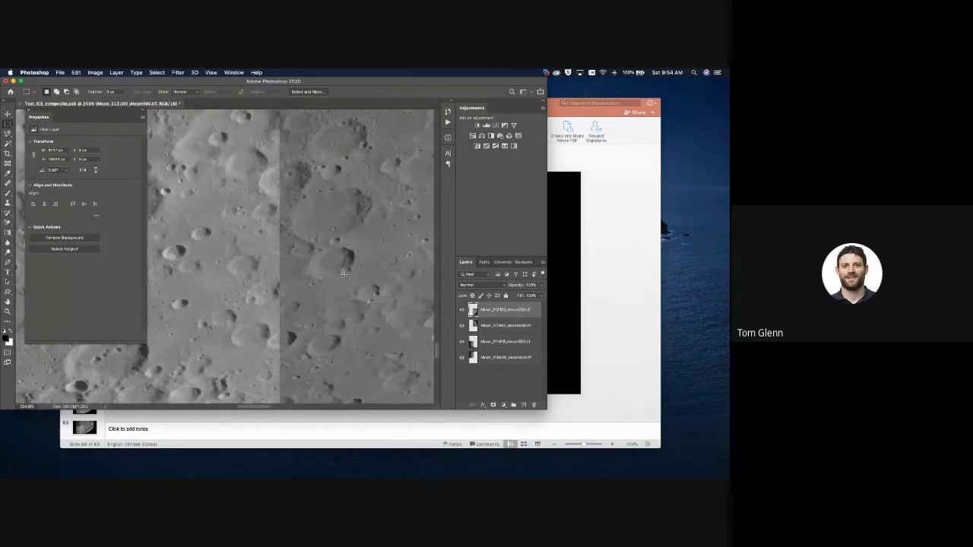
scroll(344, 275, down, 5)
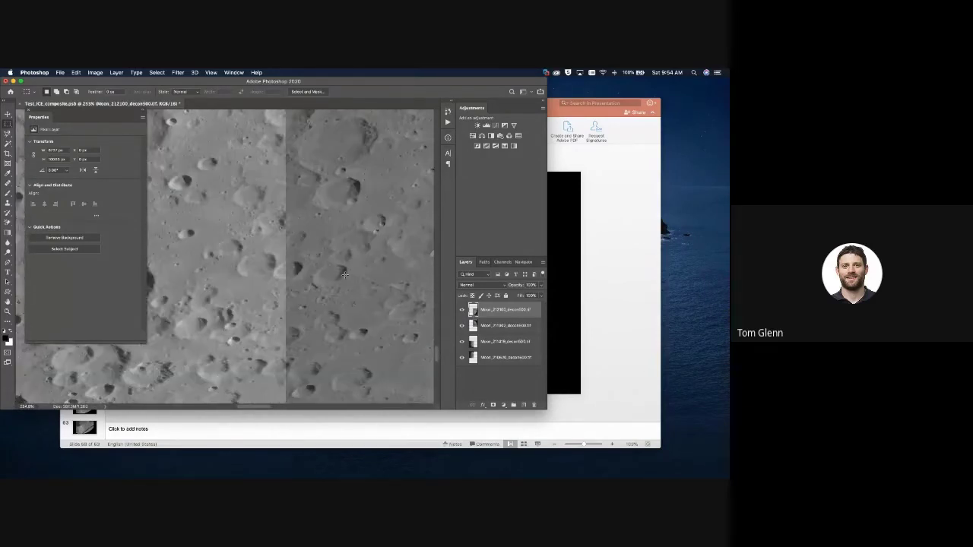
click(462, 310)
click(462, 310)
click(462, 311)
click(462, 311)
click(462, 311)
click(462, 311)
click(462, 310)
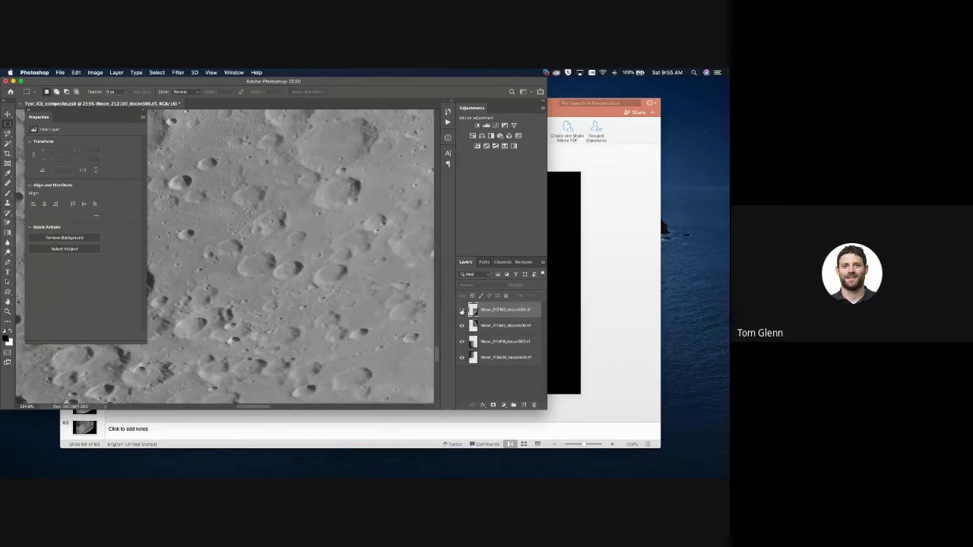
click(463, 310)
- Examine the panel edges near the middle of the mosaic, then compare the panels' brightness across the whole Moon
scroll(333, 265, down, 5)
scroll(333, 266, down, 5)
scroll(333, 265, down, 5)
click(462, 311)
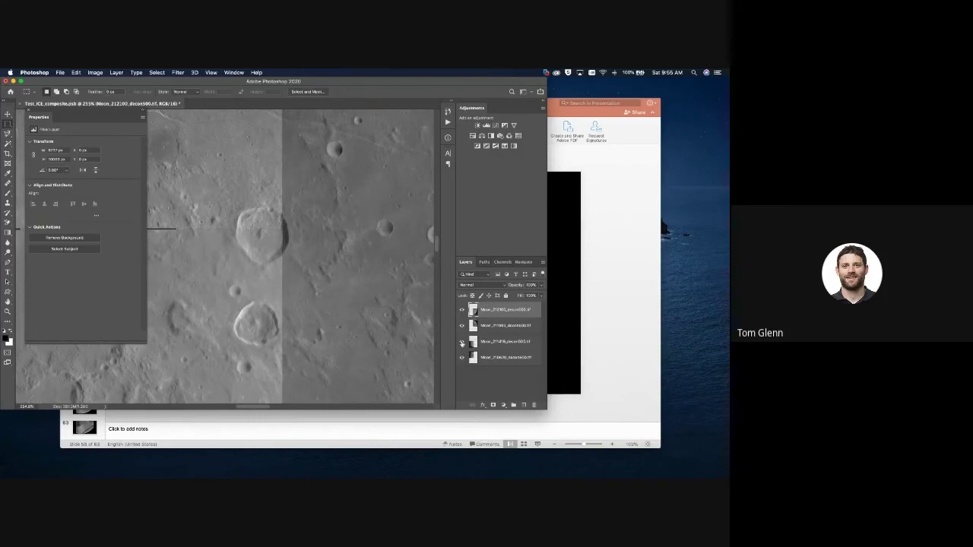
scroll(290, 315, left, 10)
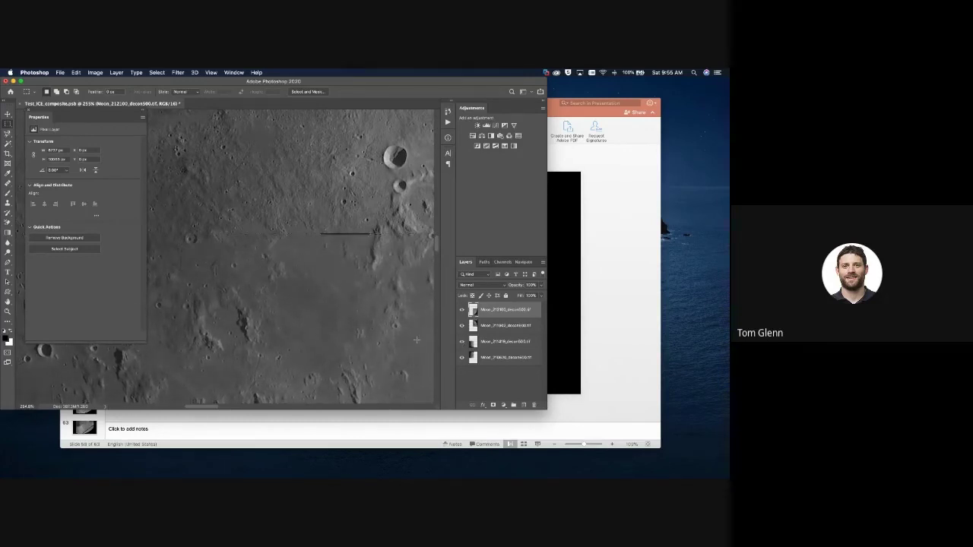
scroll(375, 298, down, 5)
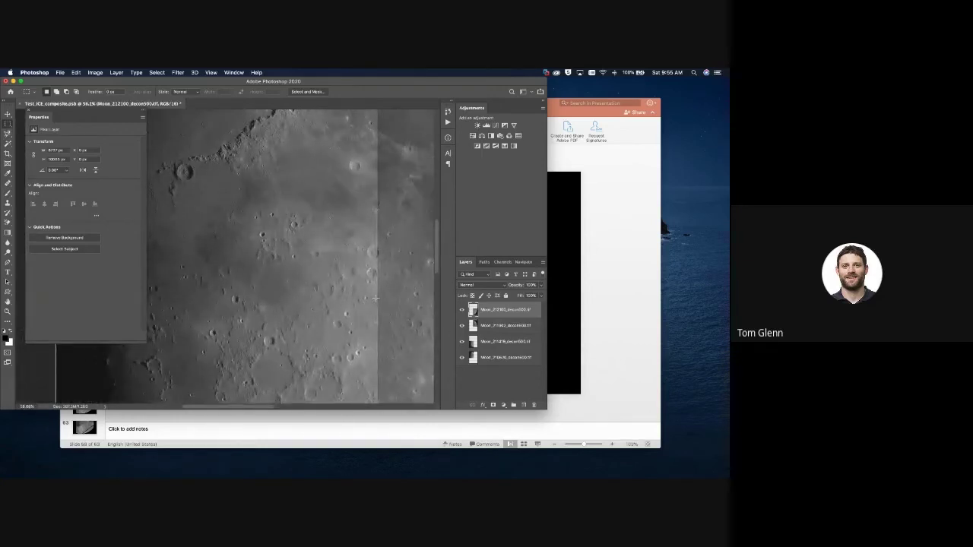
scroll(376, 293, down, 3)
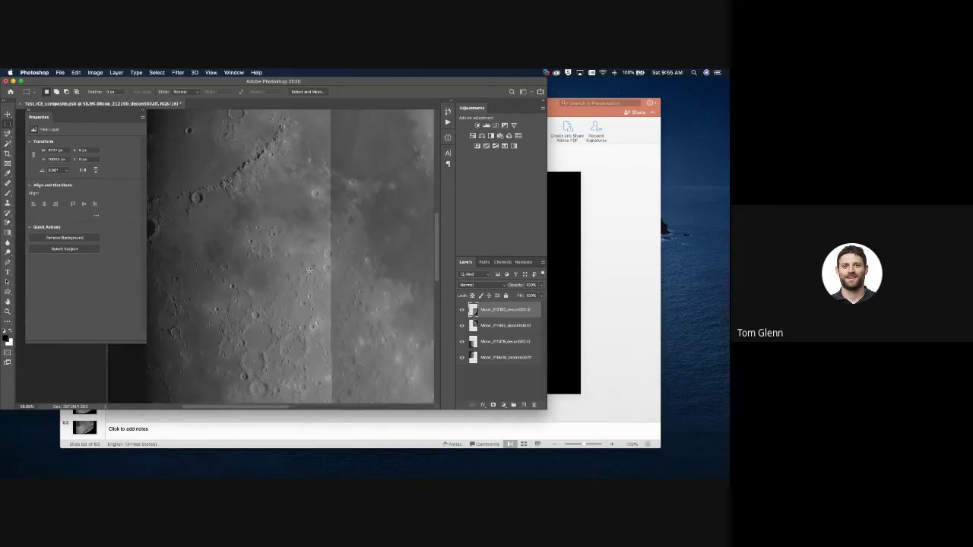
scroll(309, 270, down, 6)
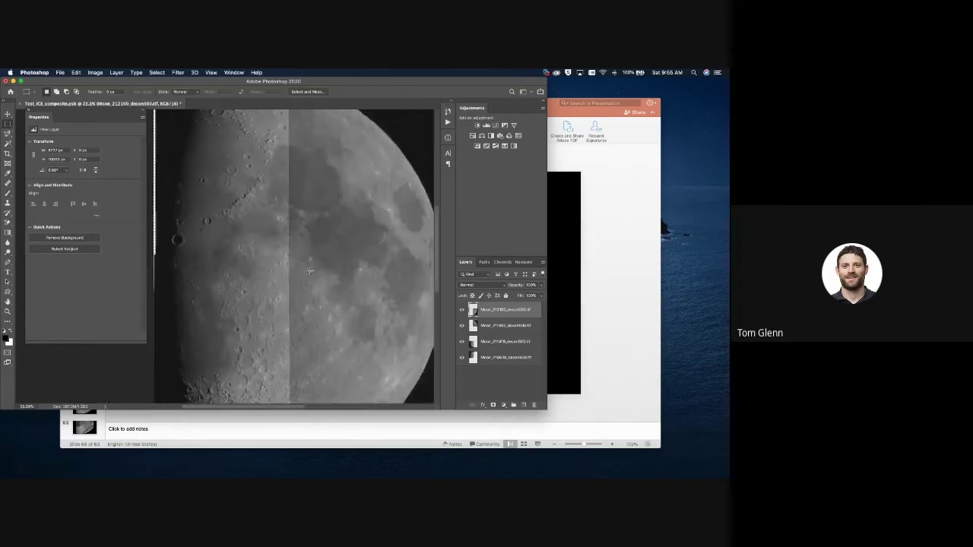
scroll(287, 271, up, 2)
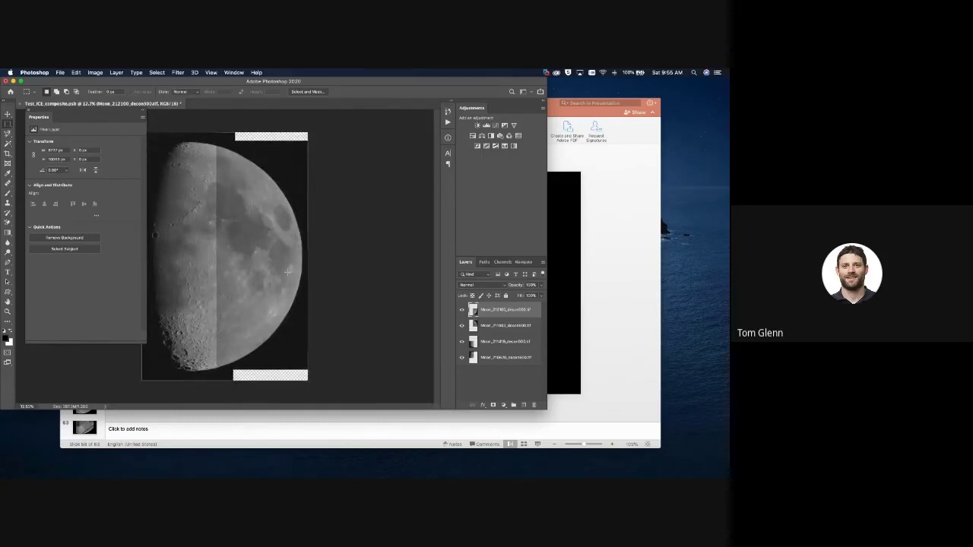
scroll(288, 272, up, 3)
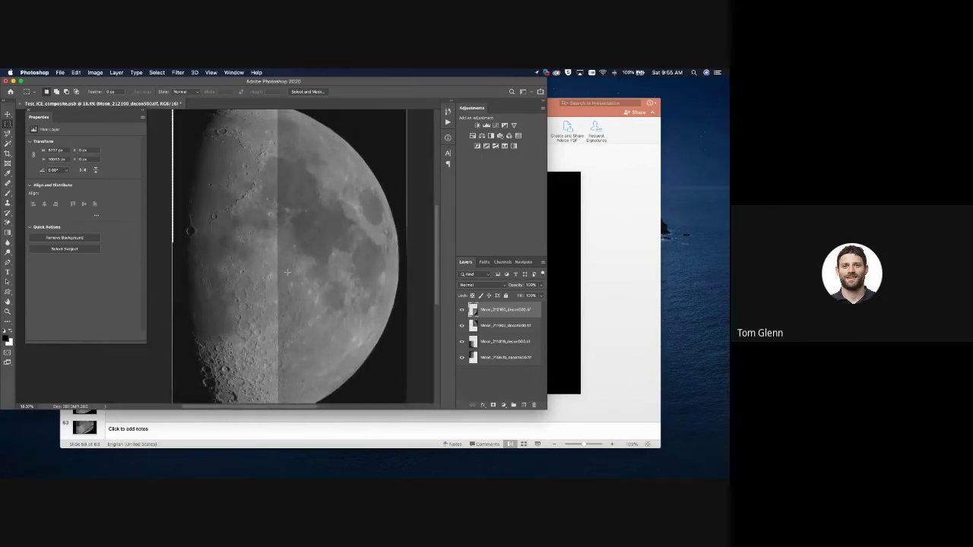
scroll(346, 262, down, 1)
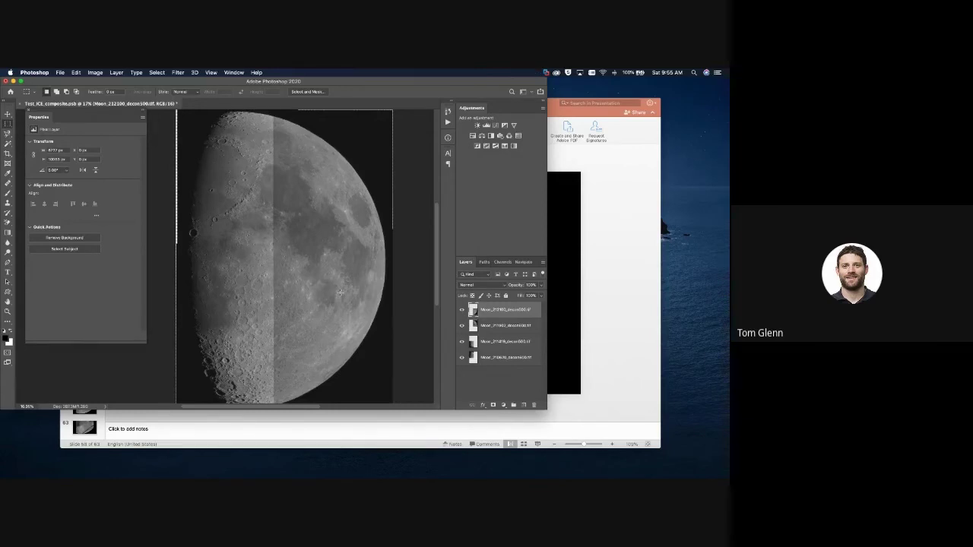
- Outline rectangular marquee areas over the southern terminator, eastern maria, central seam and northwestern terminator to point out different parts of the mosaic
drag(188, 246, 270, 387)
click(342, 333)
drag(336, 326, 357, 347)
drag(337, 202, 364, 228)
drag(284, 136, 328, 236)
drag(243, 130, 267, 236)
click(266, 266)
drag(183, 130, 231, 191)
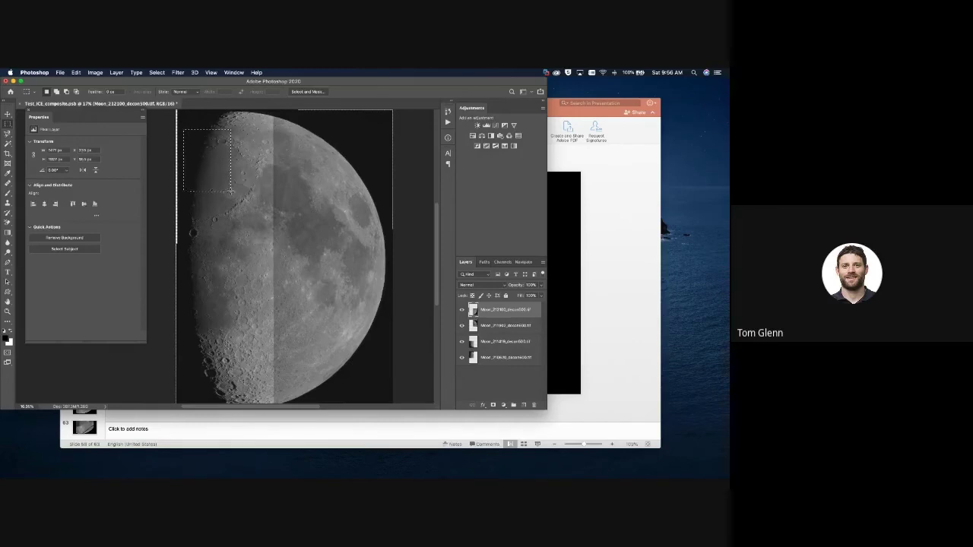